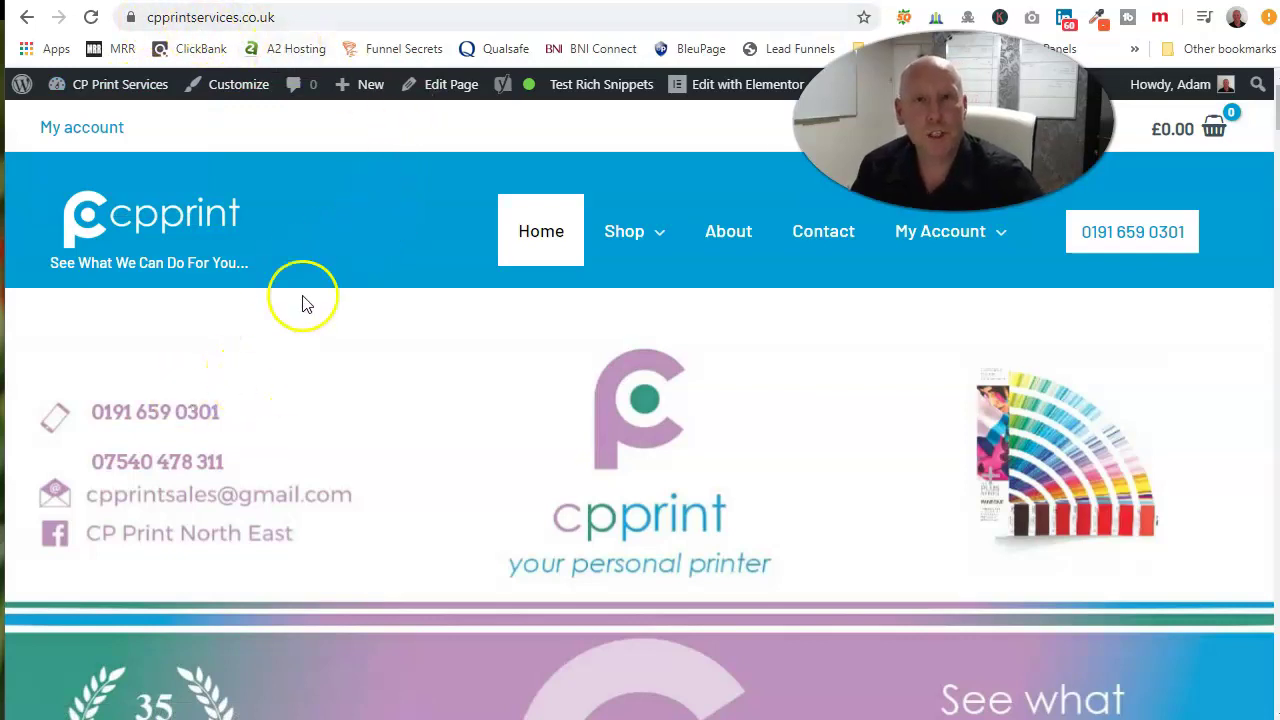
Open the WordPress admin dashboard of the site at cpprintservices.co.uk/wp-admin.
click(300, 16)
key(End)
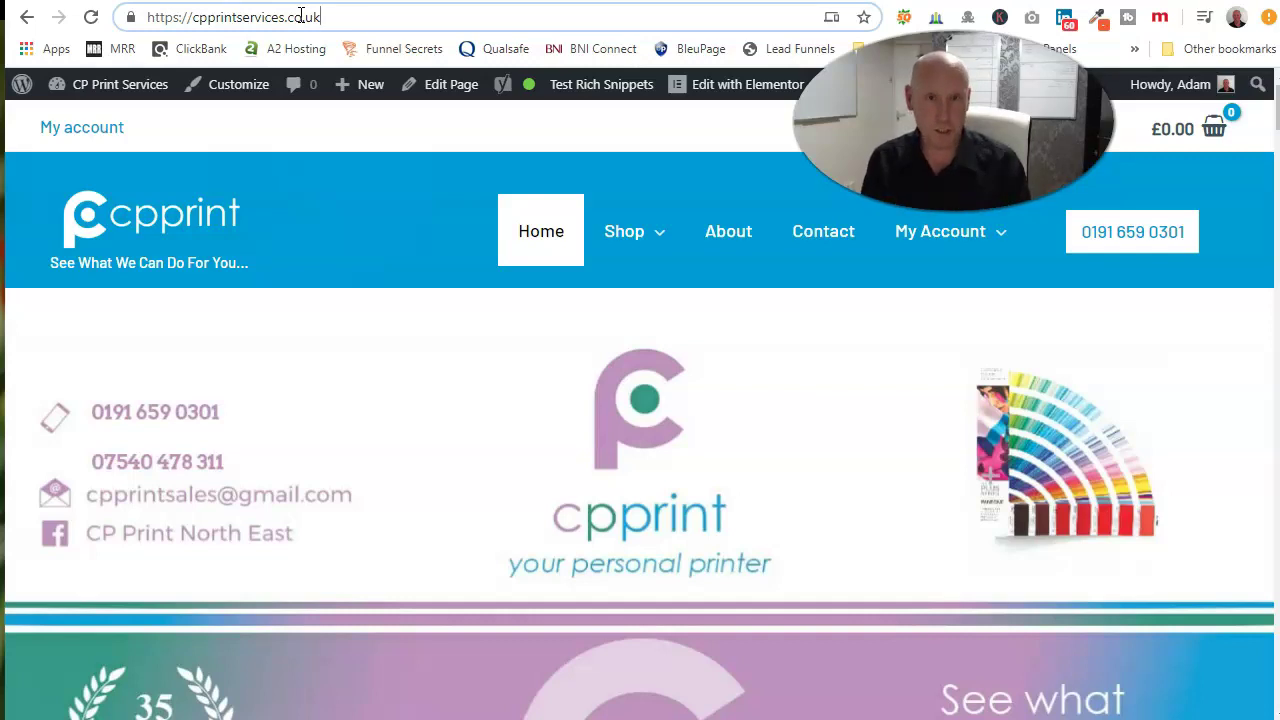
click(301, 14)
text(/wp-)
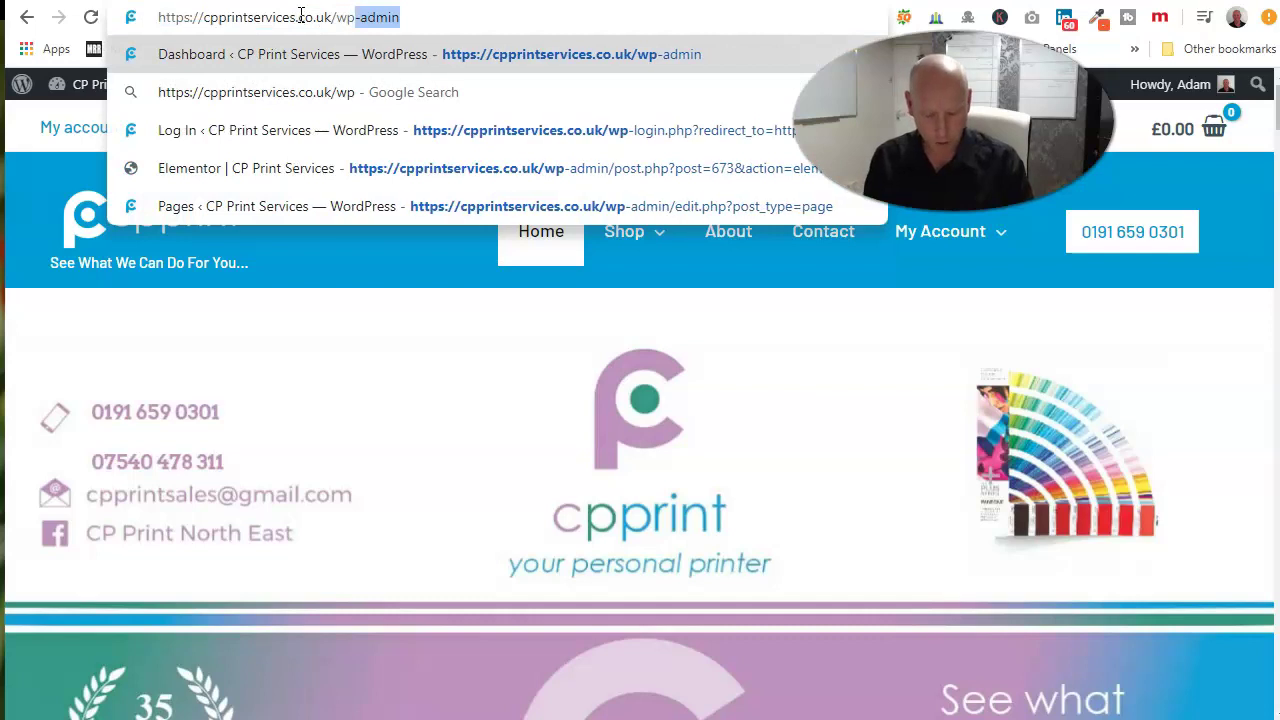
text(admin)
key(Return)
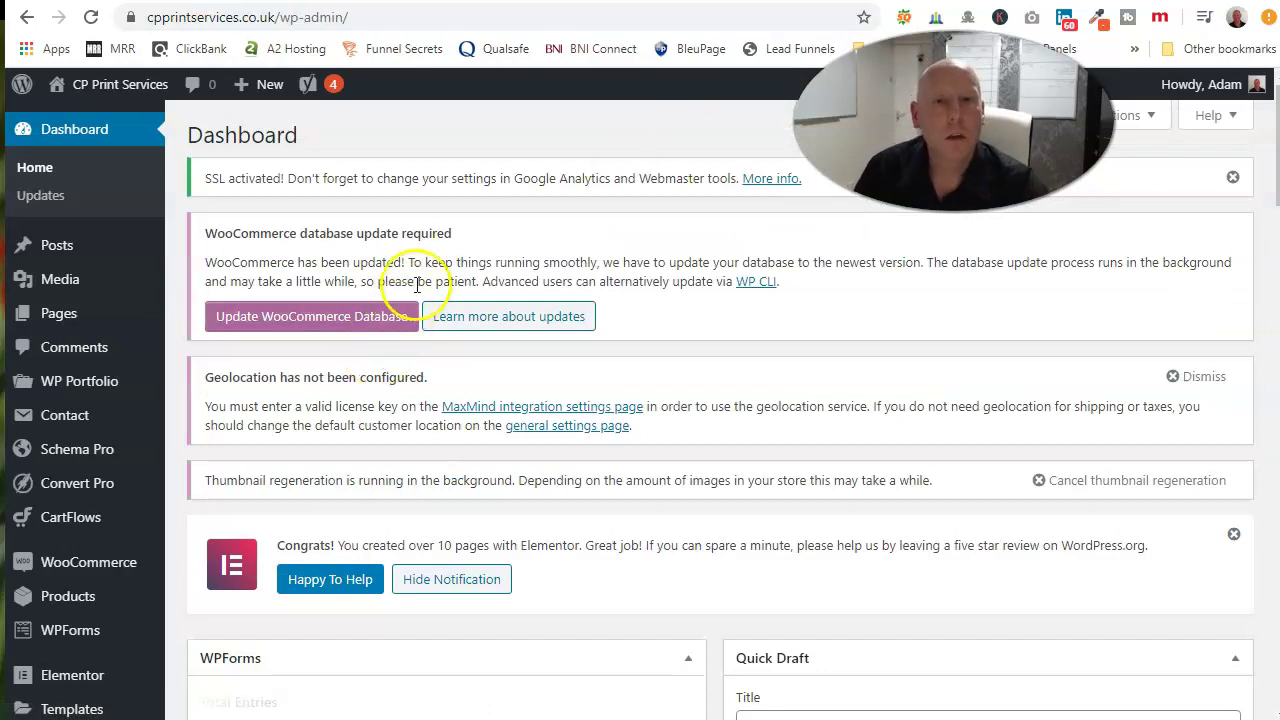
Add a new WordPress page and title it "New Category Page".
scroll(449, 260, down, 5)
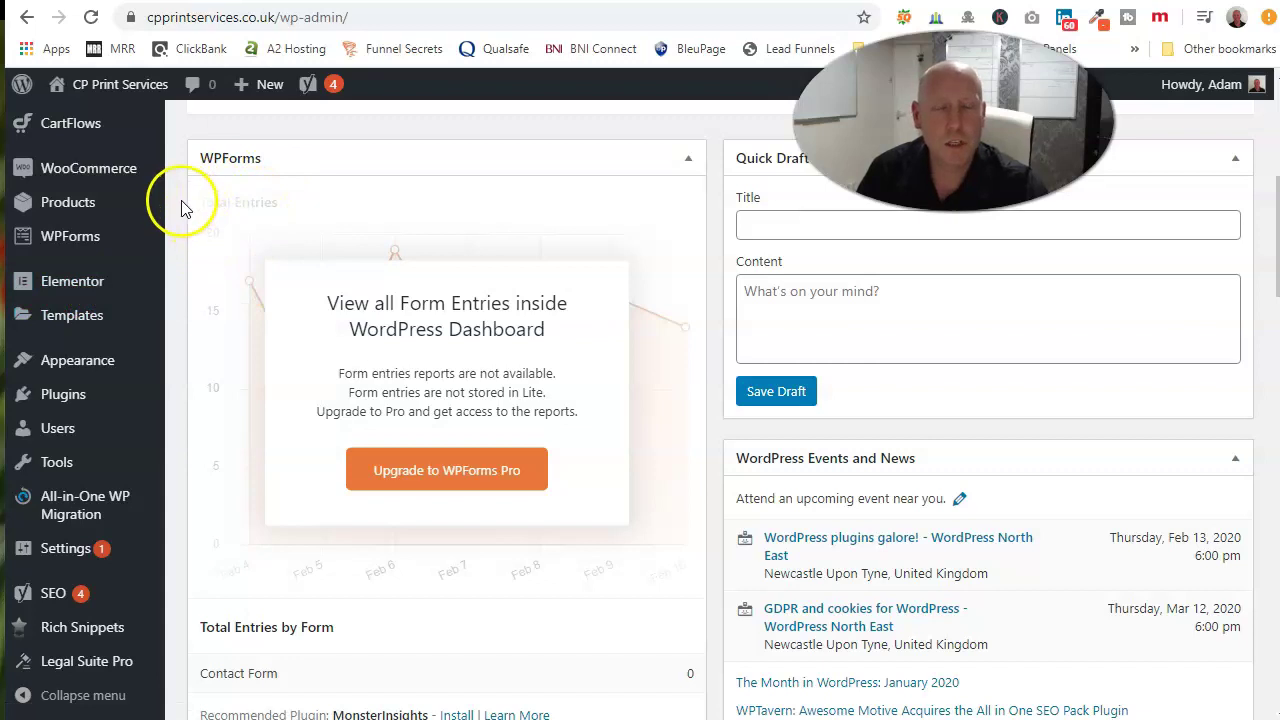
scroll(180, 215, up, 4)
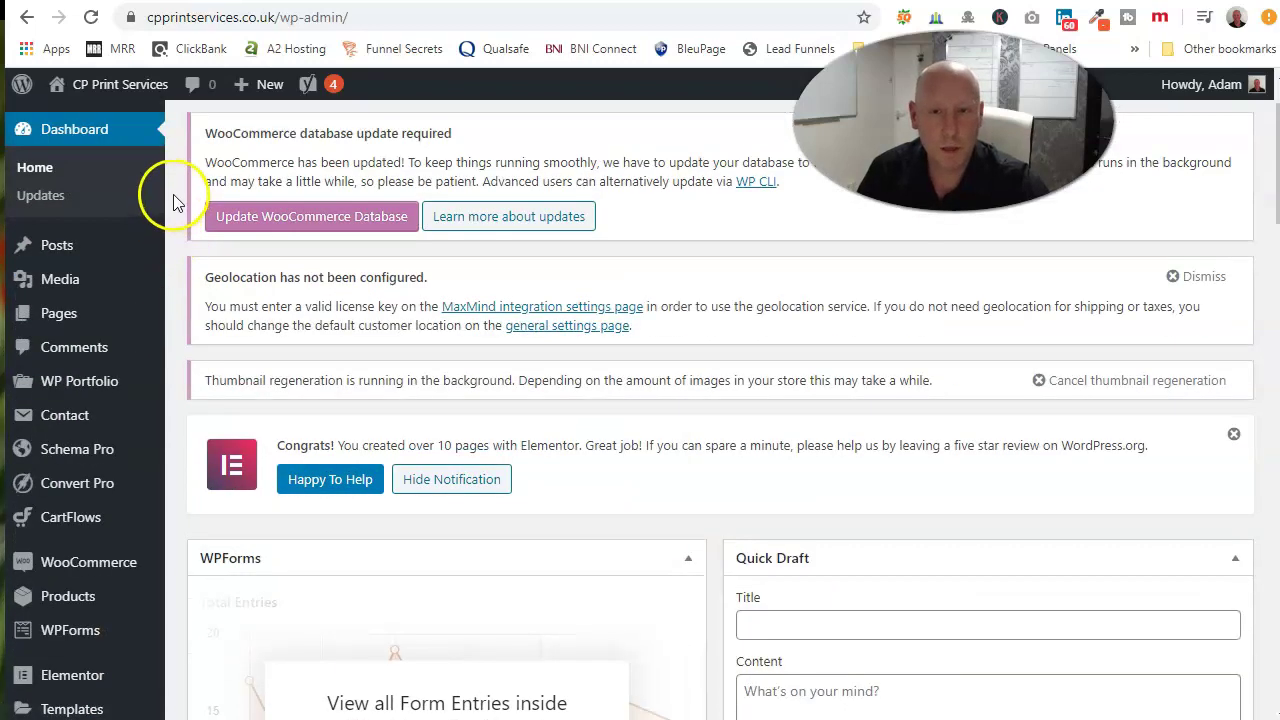
mouse_move(77, 305)
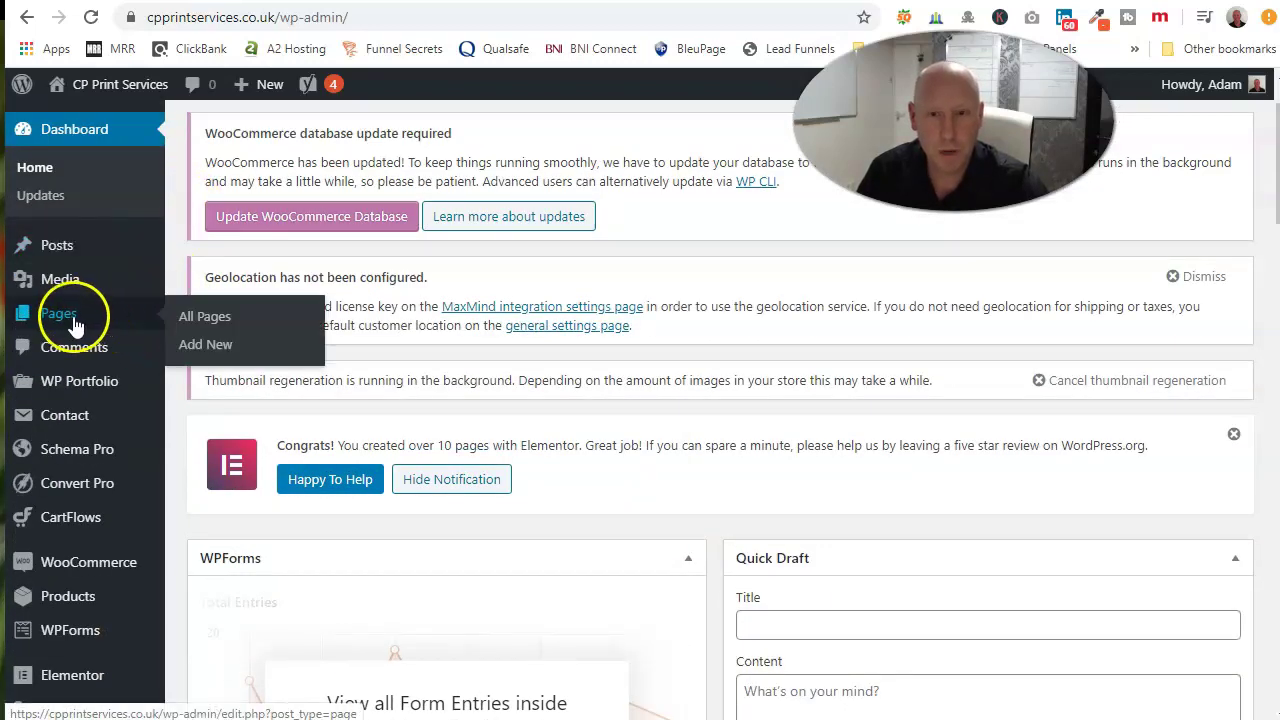
click(189, 320)
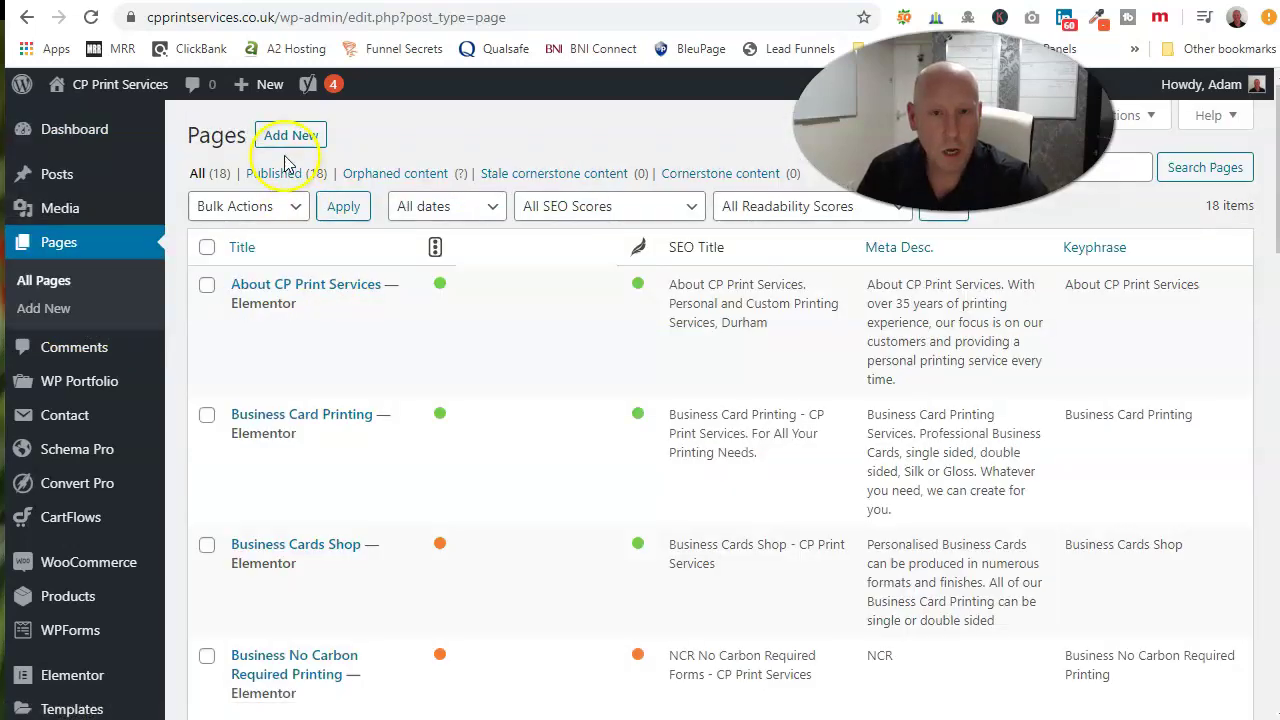
click(302, 145)
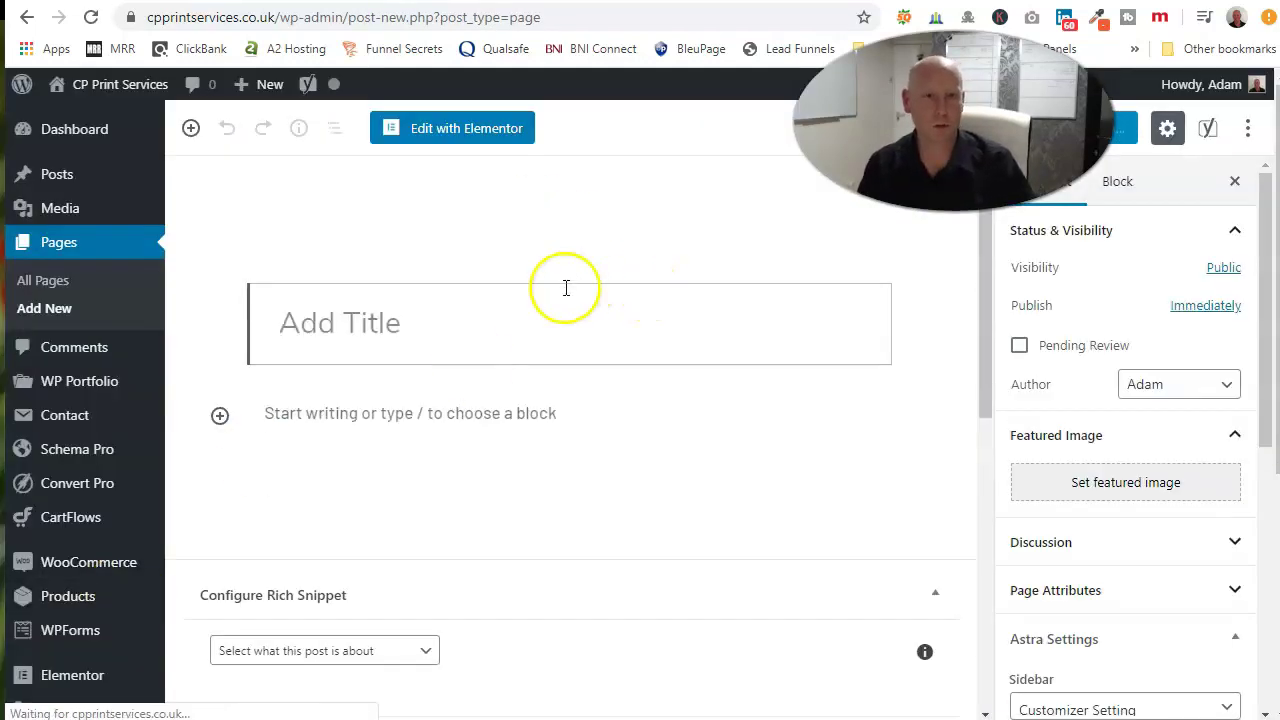
click(380, 322)
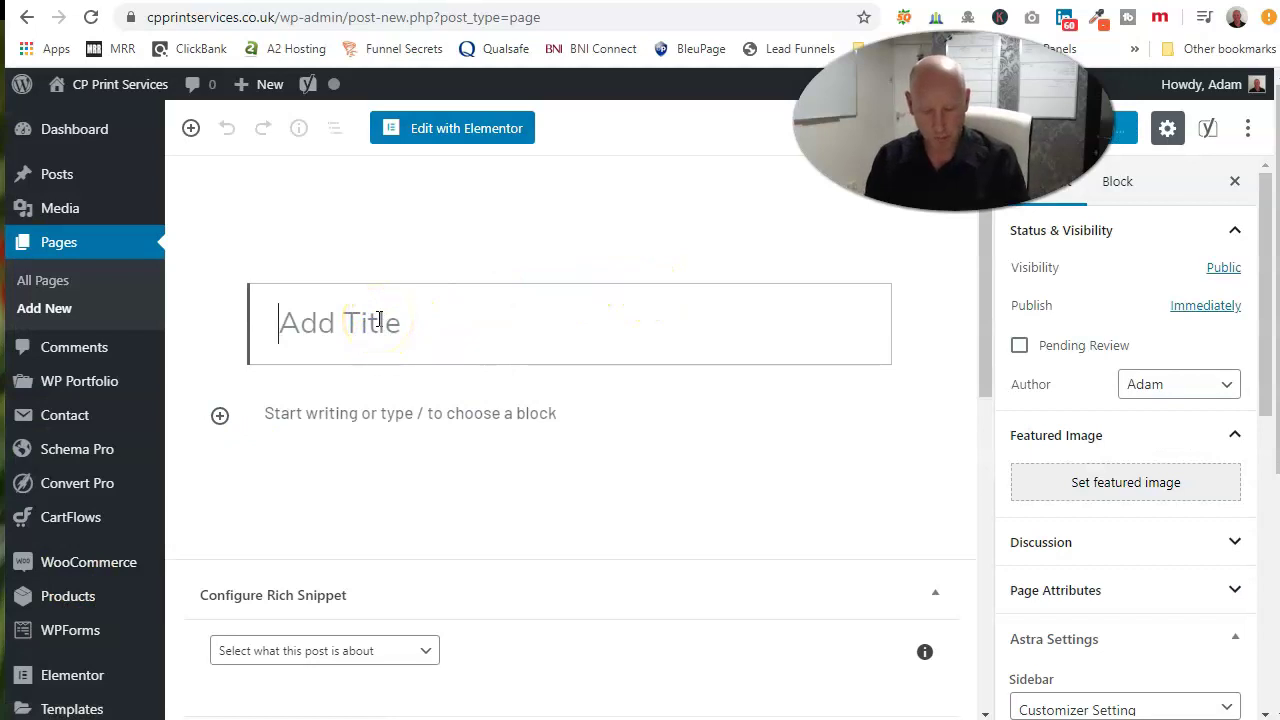
text(New Category Page)
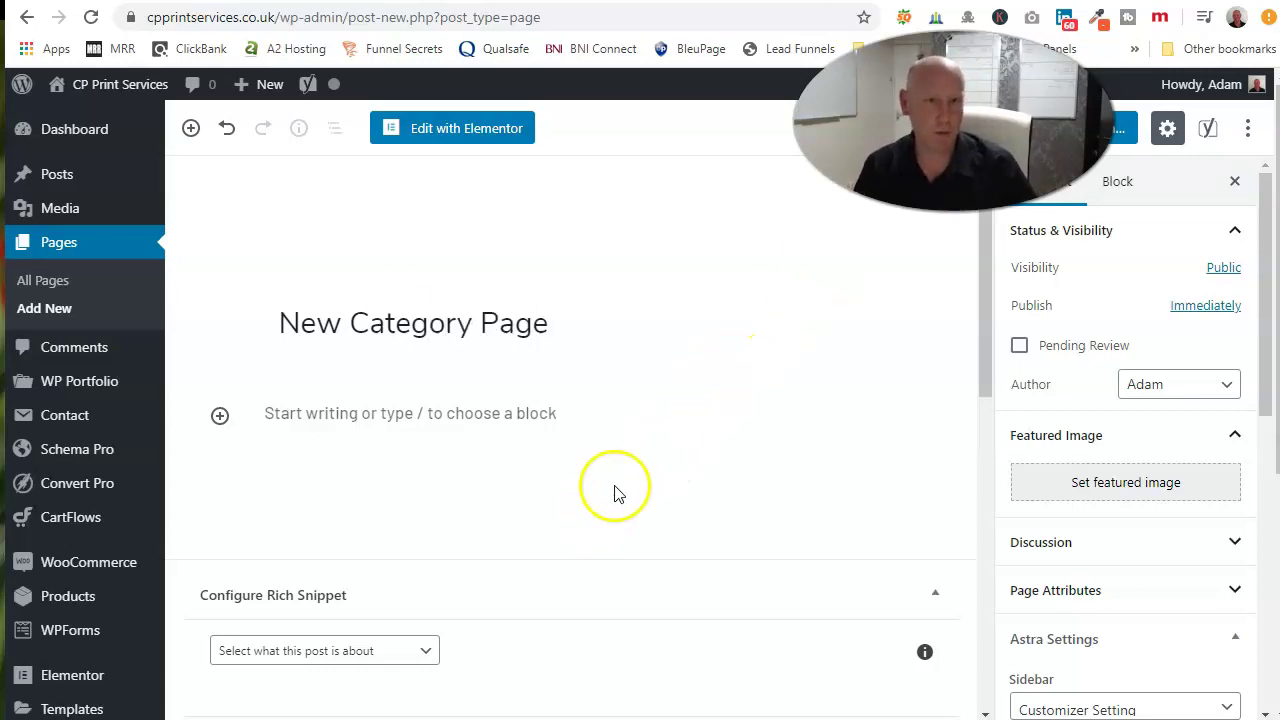
Edit the page with Elementor and insert the saved Page Topper template, importing its document settings.
click(457, 135)
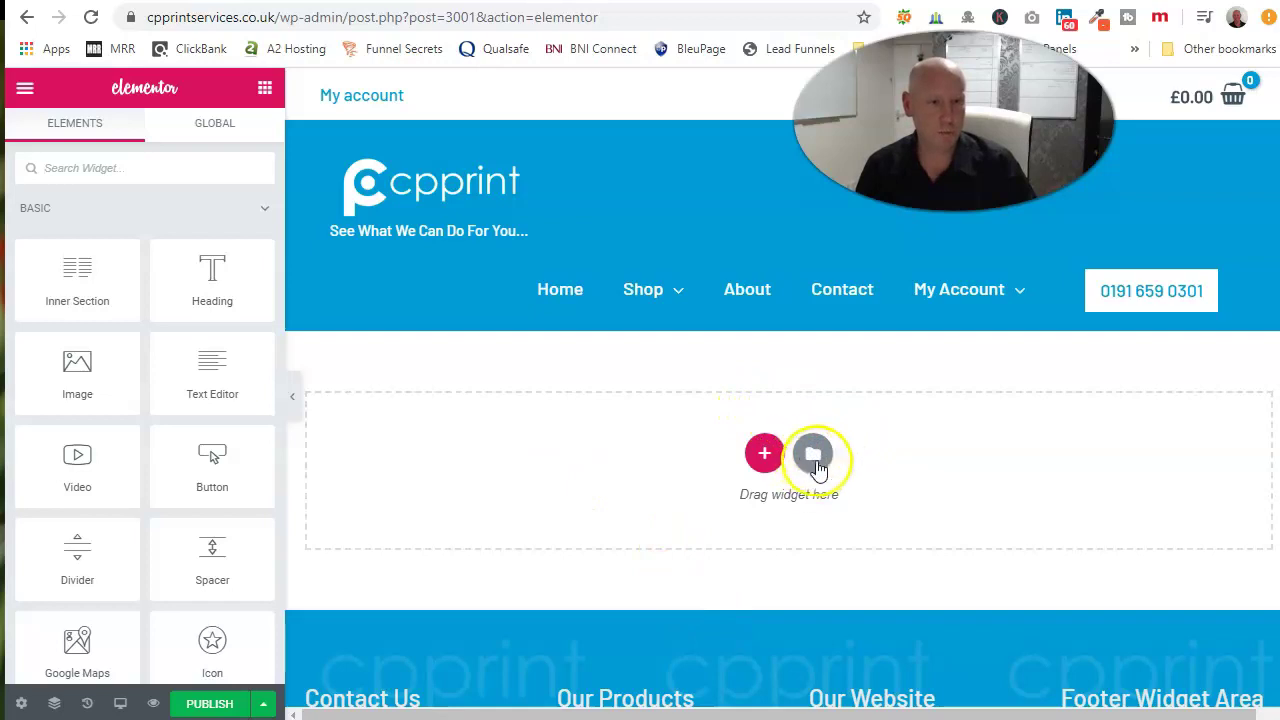
click(813, 456)
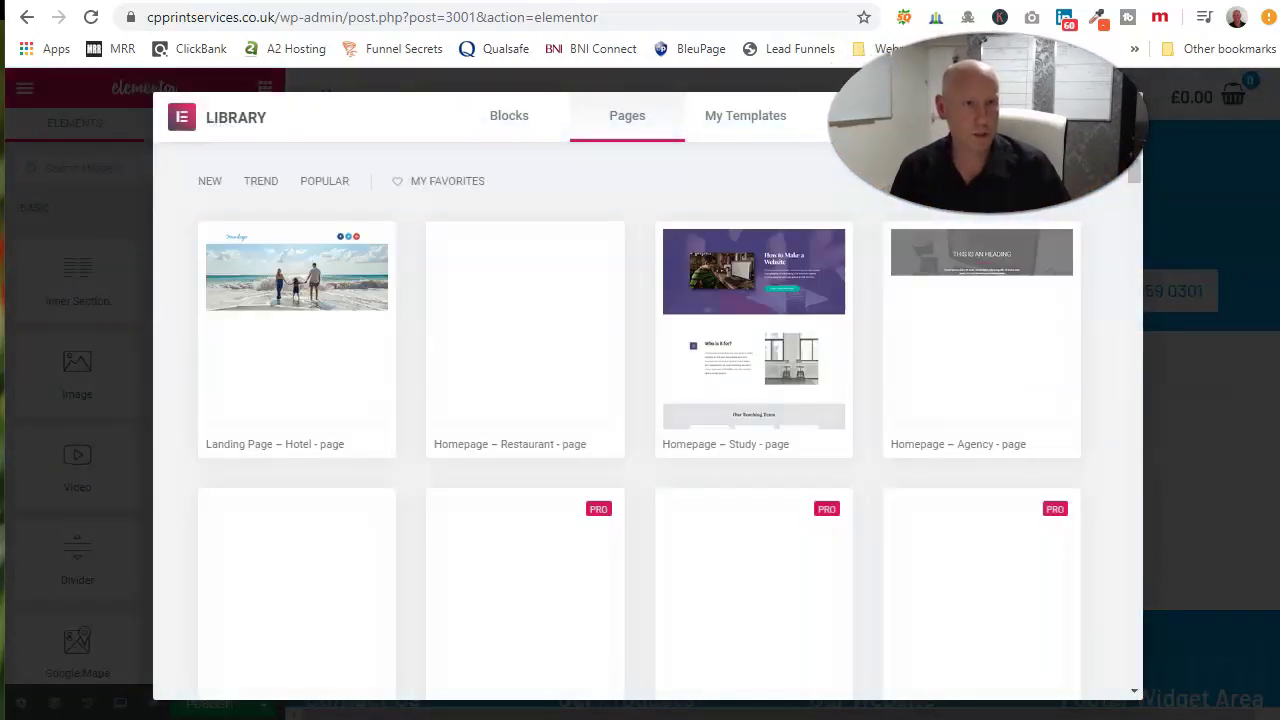
click(767, 121)
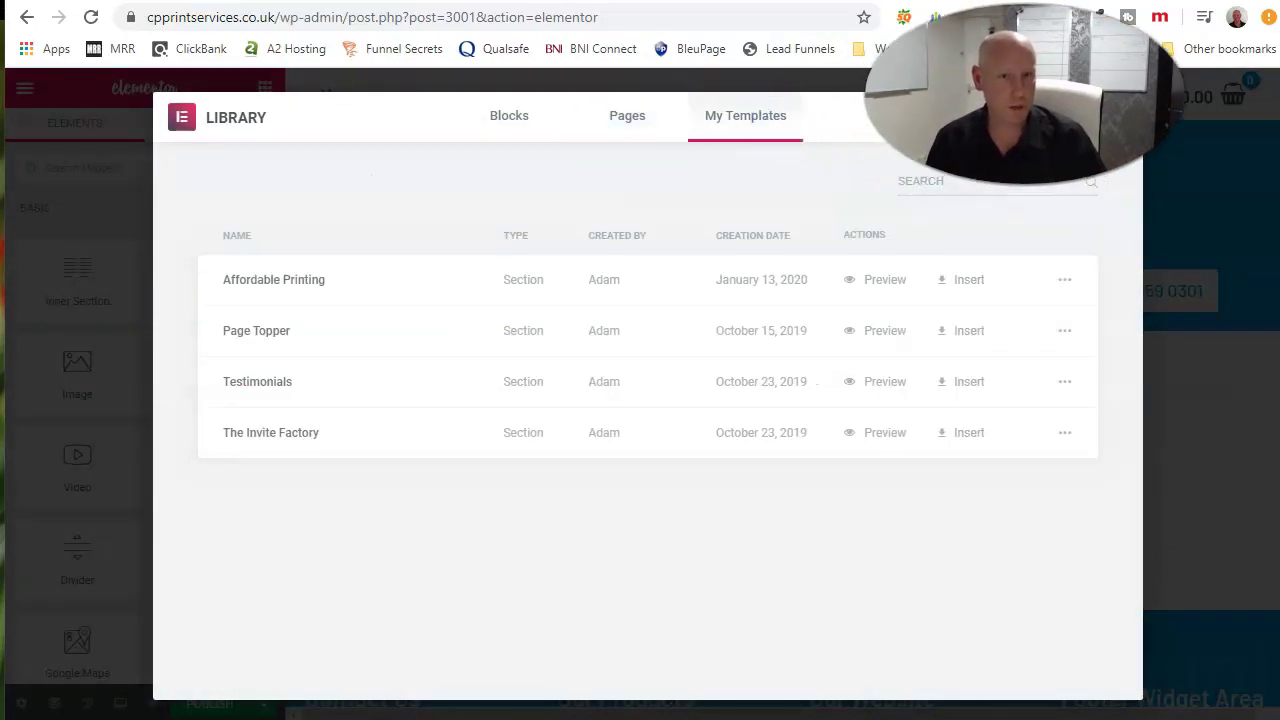
click(963, 331)
click(763, 477)
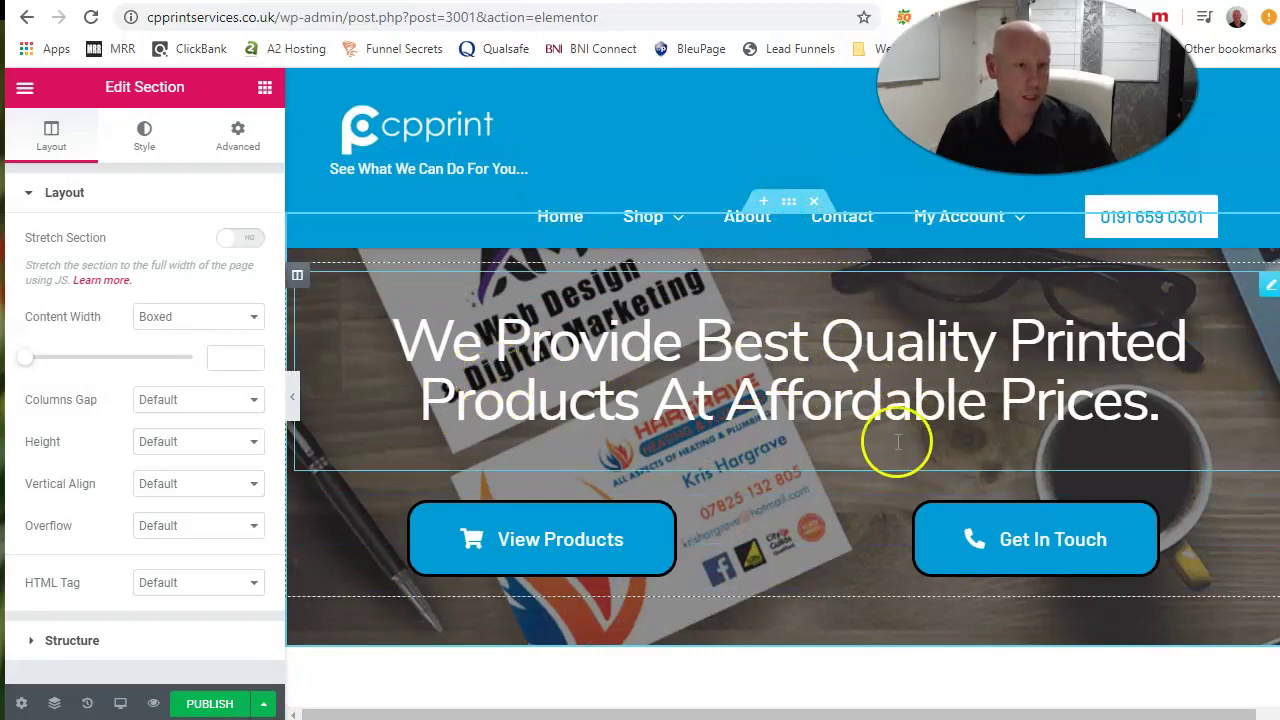
Insert the saved Testimonials template below the page topper, importing its document settings.
scroll(894, 540, down, 4)
click(813, 360)
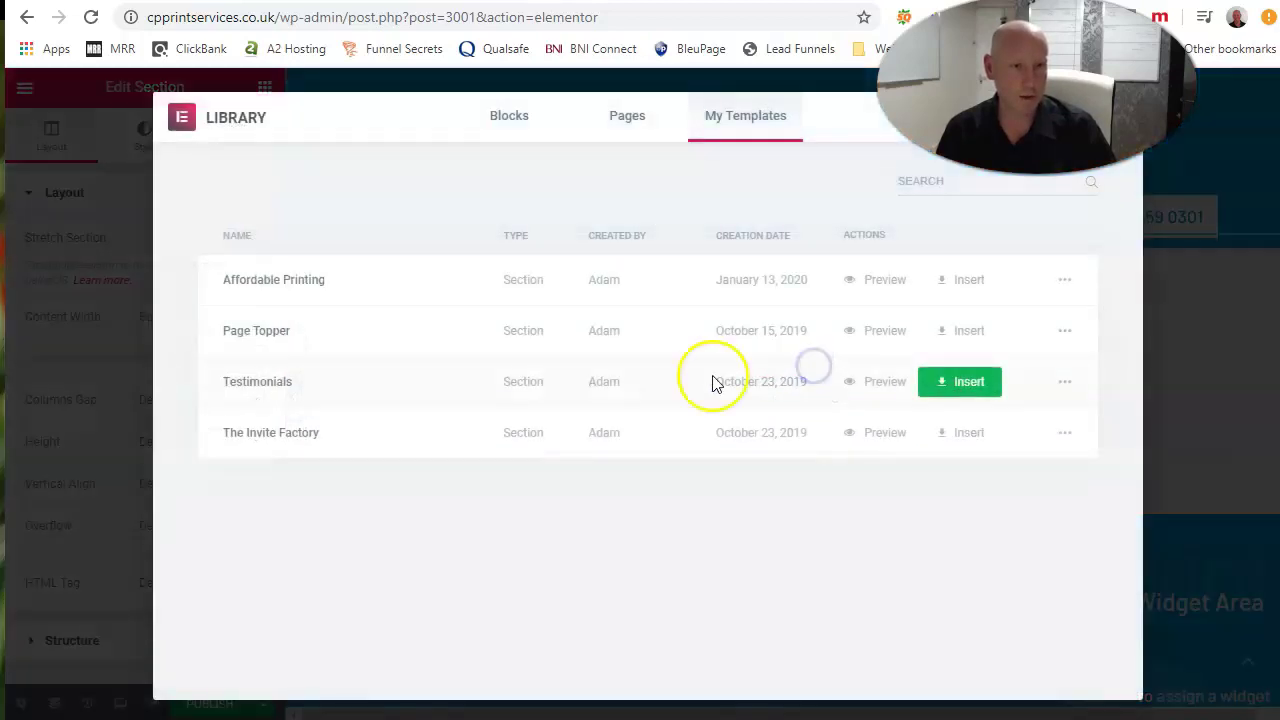
click(928, 388)
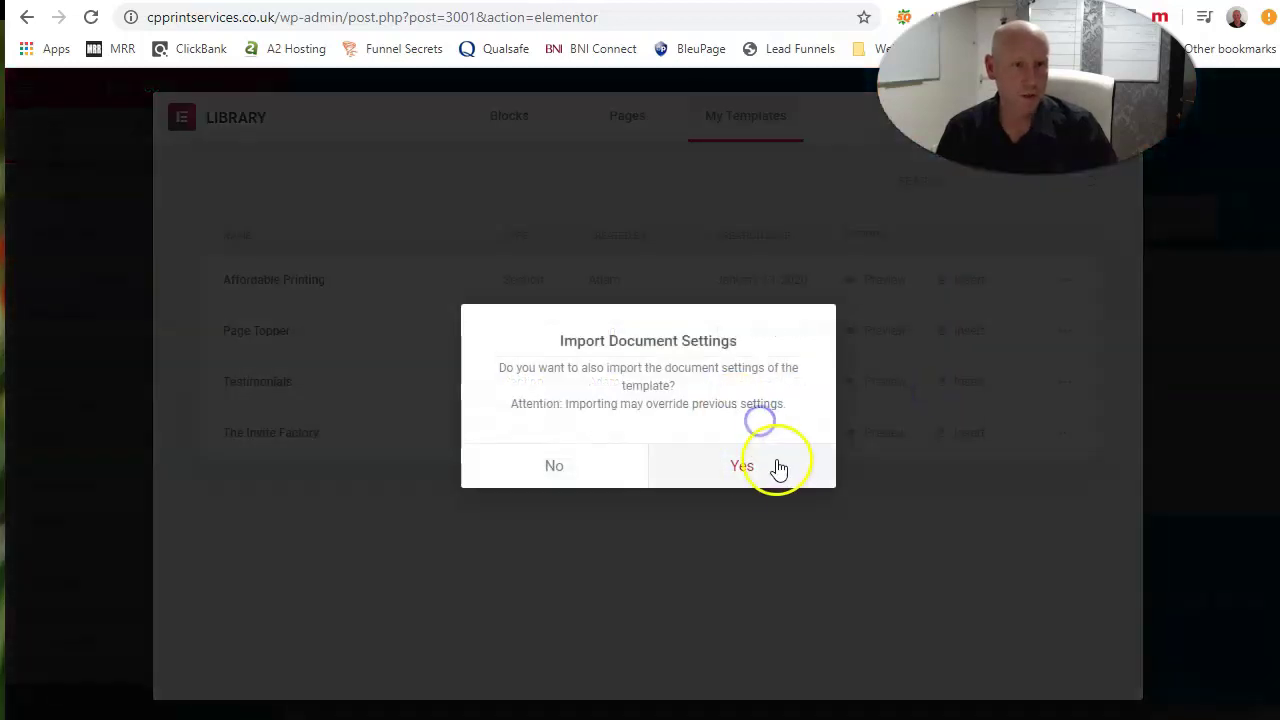
click(774, 465)
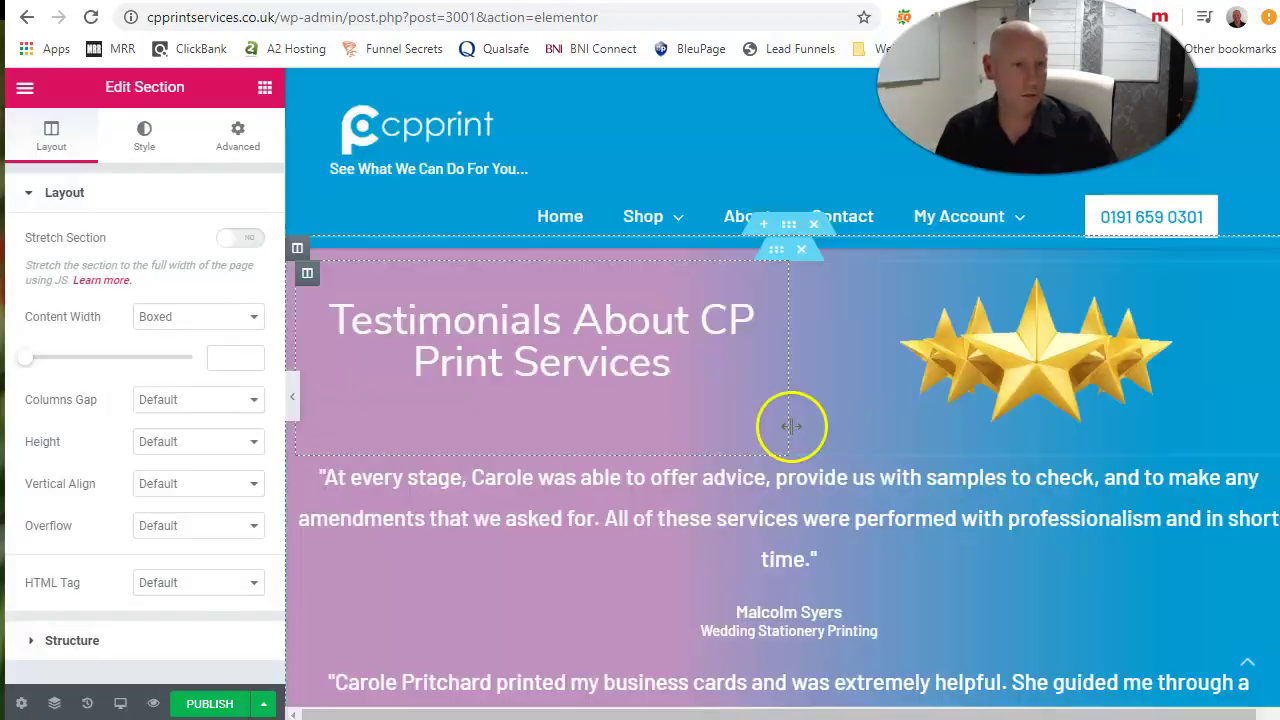
Add an empty single-column section between the page topper and the testimonials section.
scroll(1013, 416, down, 2)
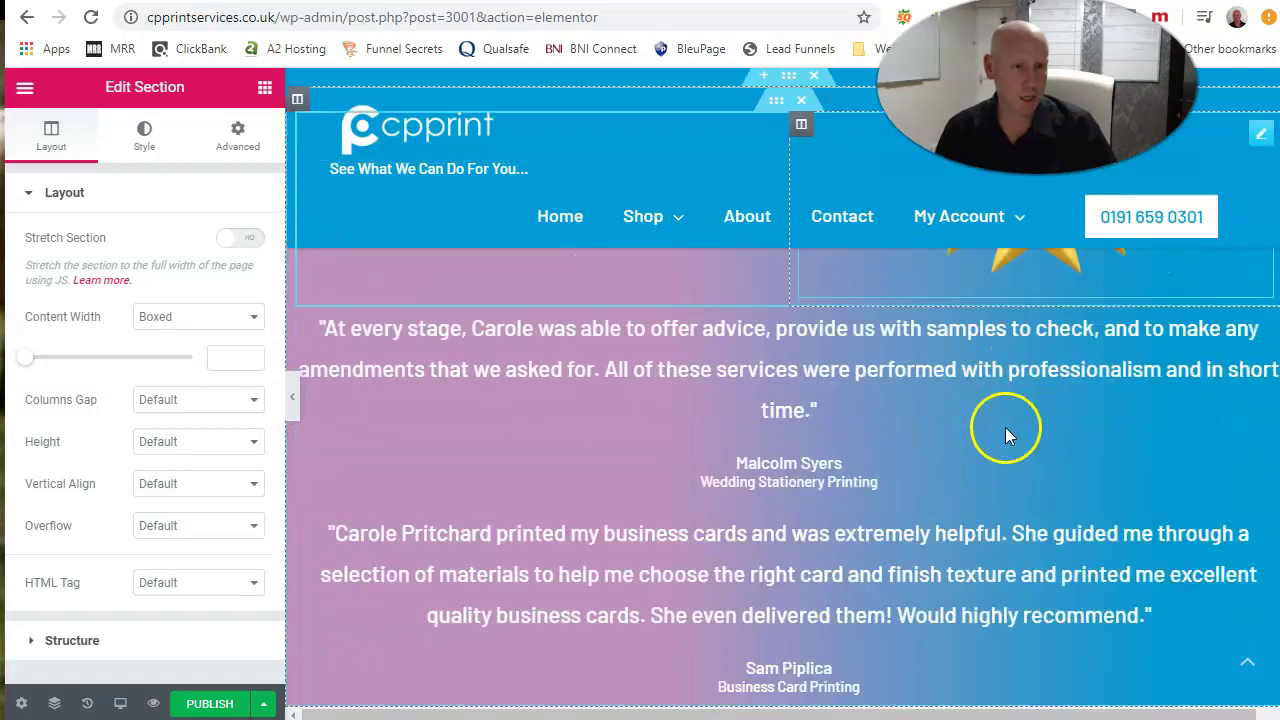
scroll(836, 505, down, 4)
scroll(723, 406, down, 2)
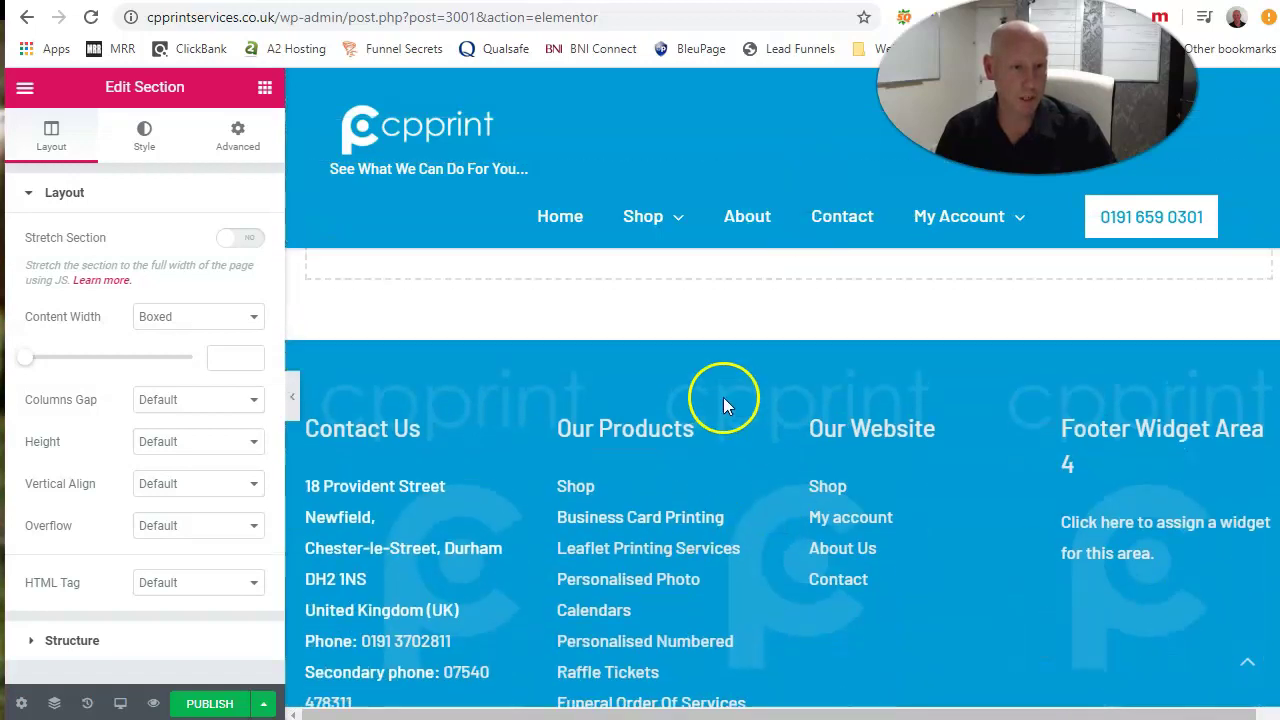
scroll(720, 406, up, 4)
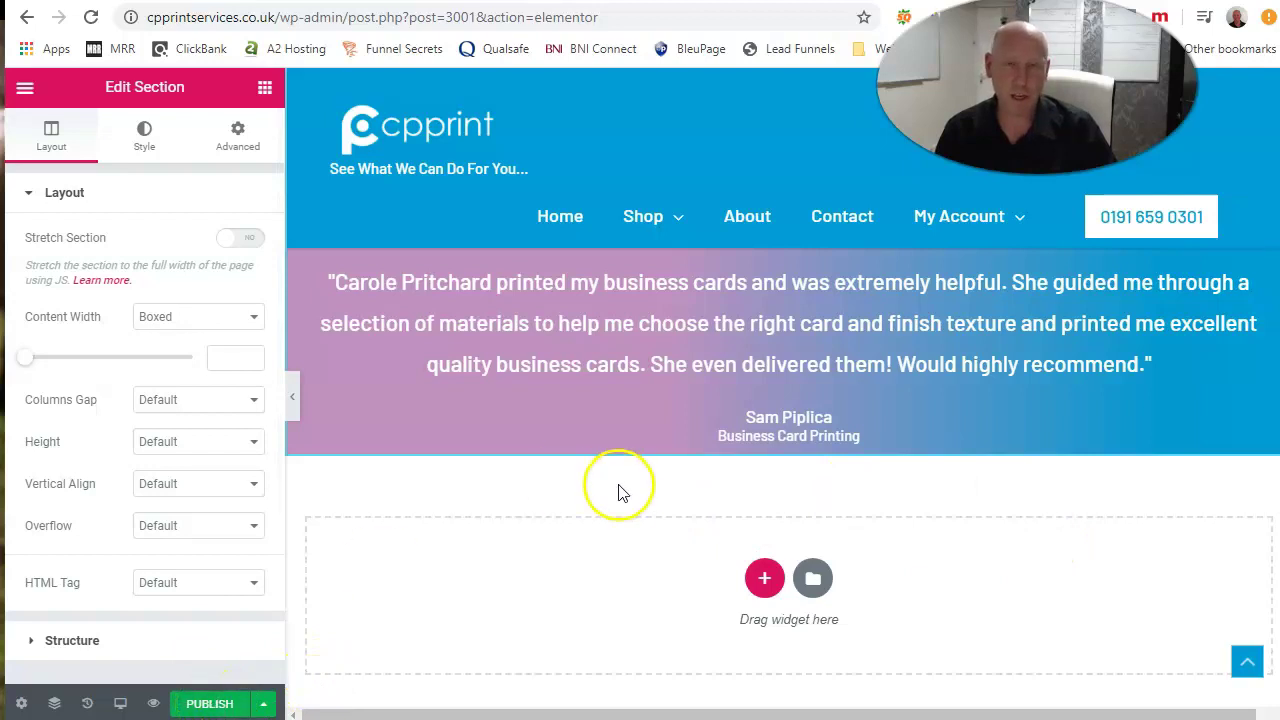
scroll(828, 333, up, 4)
scroll(828, 333, up, 3)
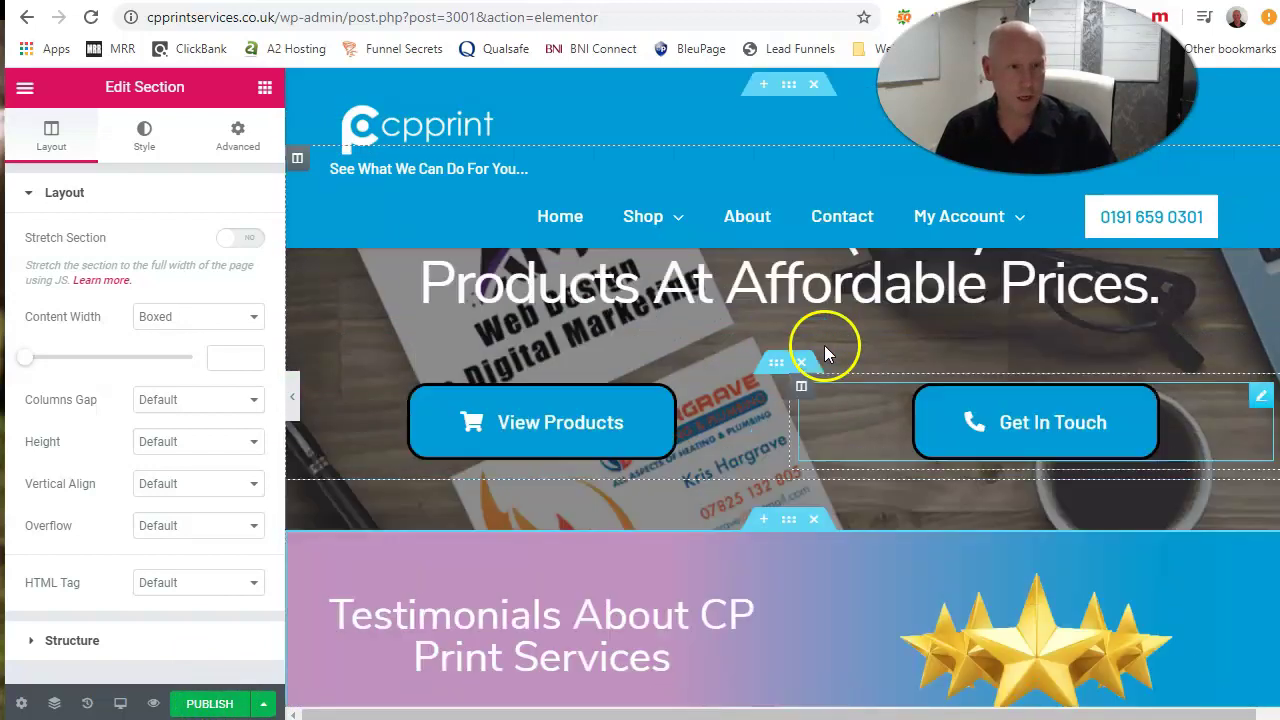
click(762, 523)
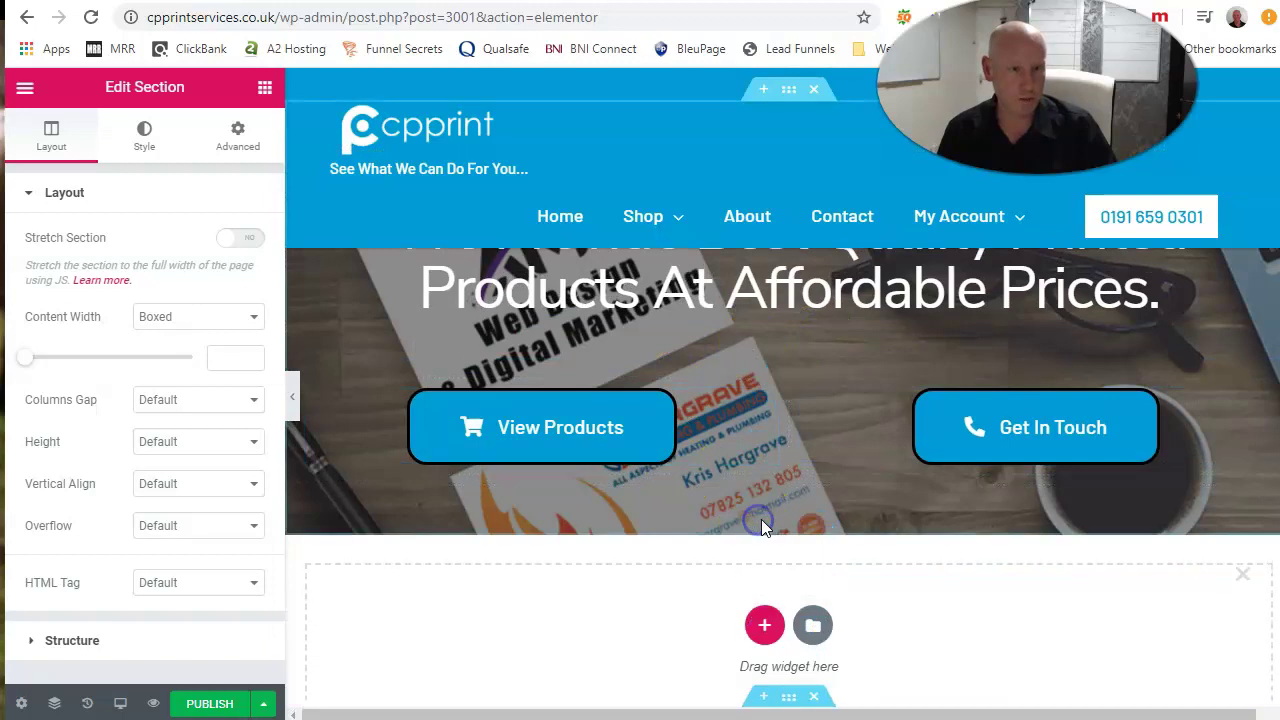
click(764, 624)
click(547, 688)
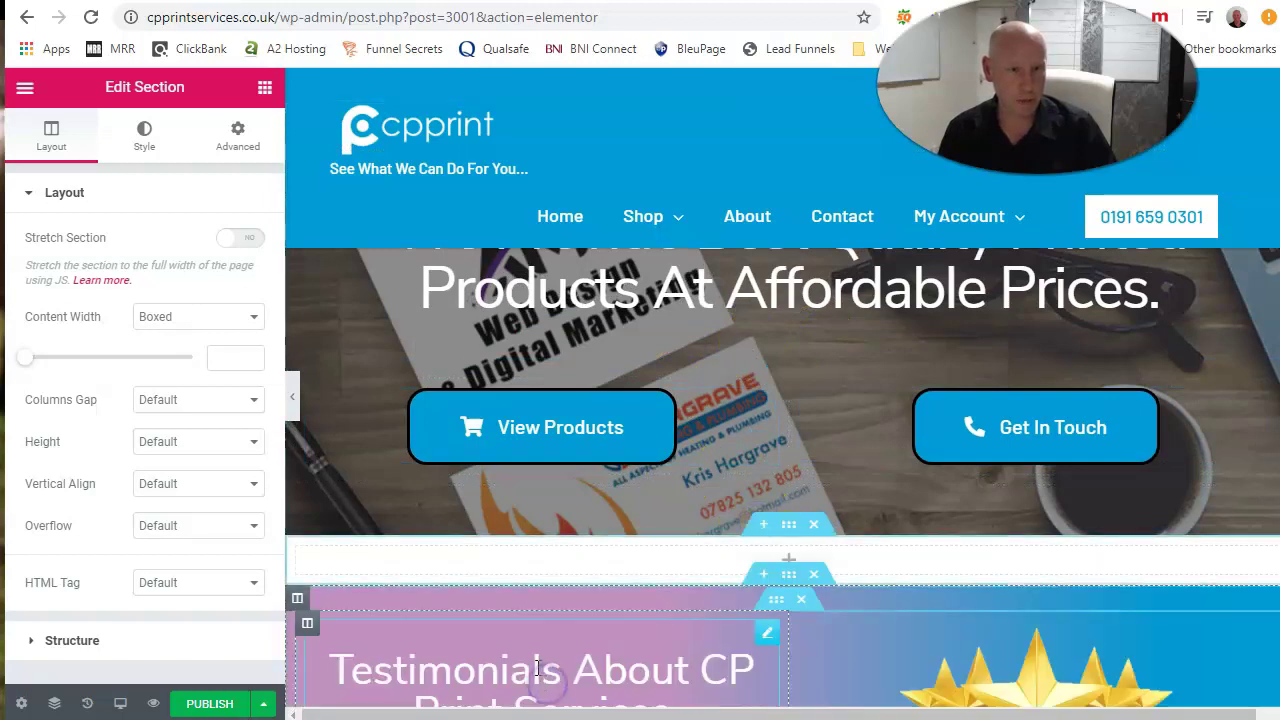
Place a Heading widget in the empty section and set its title to "Test Category Page".
click(24, 88)
click(22, 88)
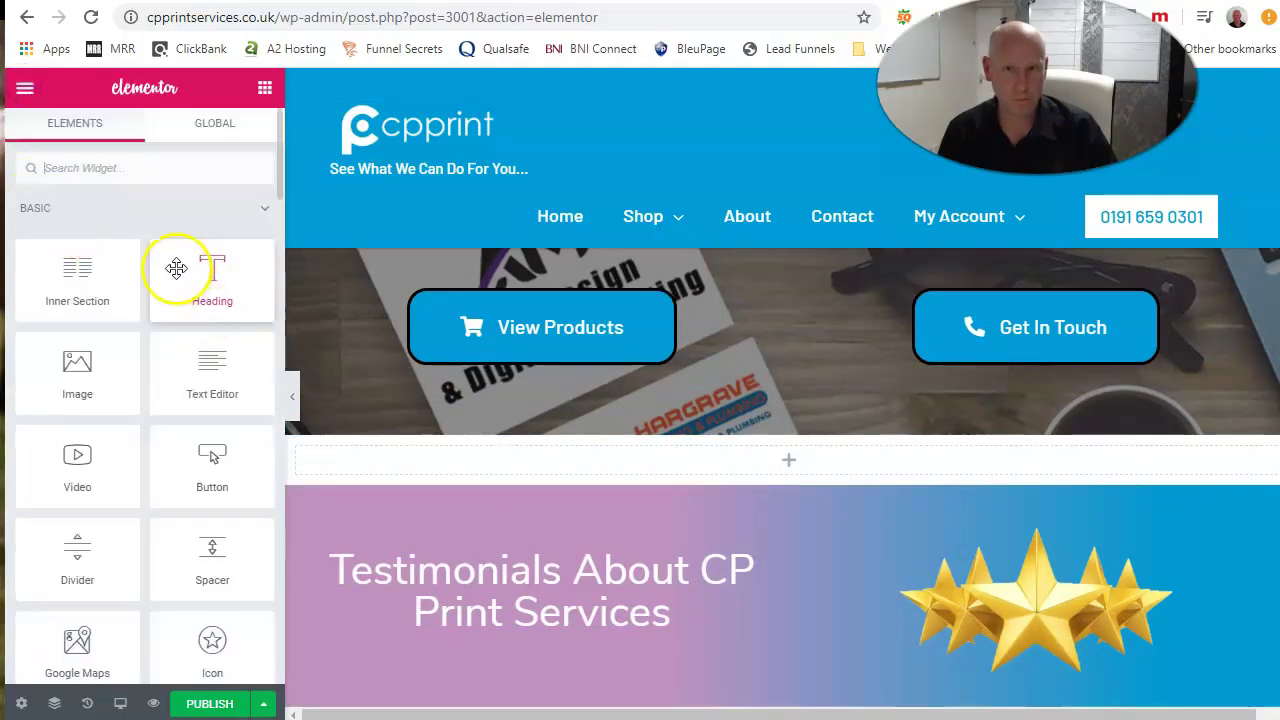
drag(171, 266, 814, 468)
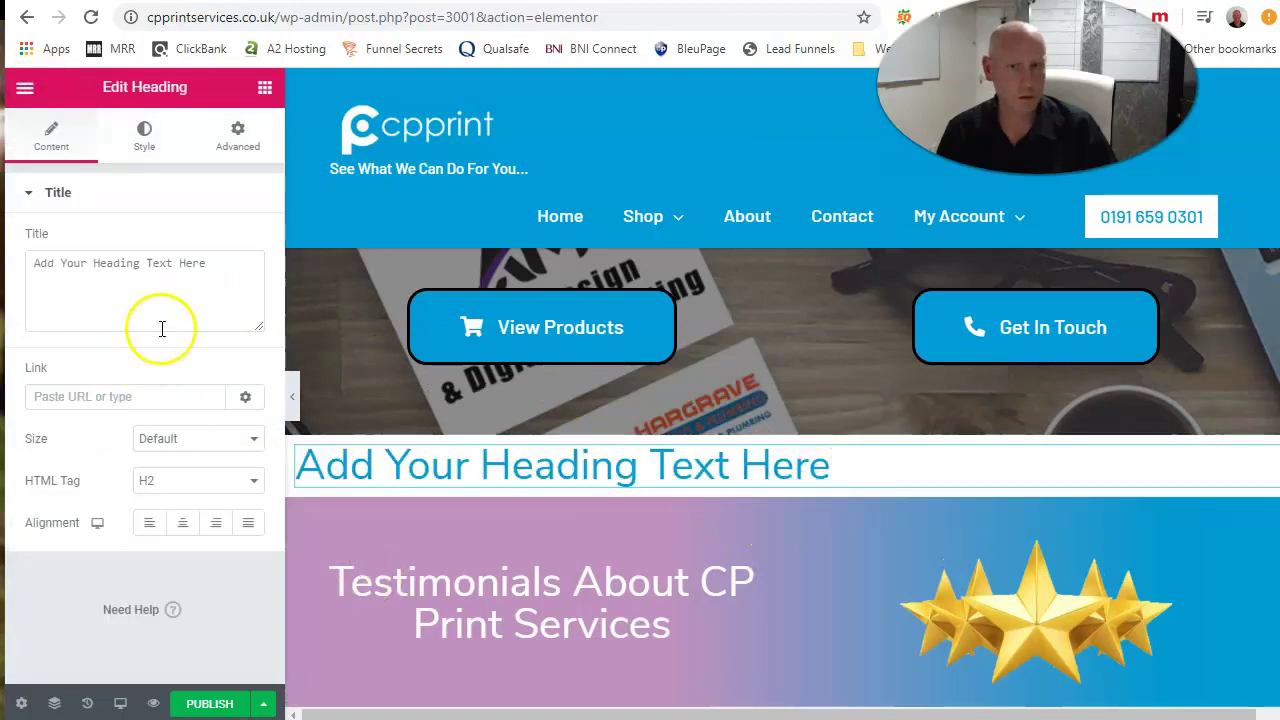
triple_click(241, 262)
text(Test Category Page)
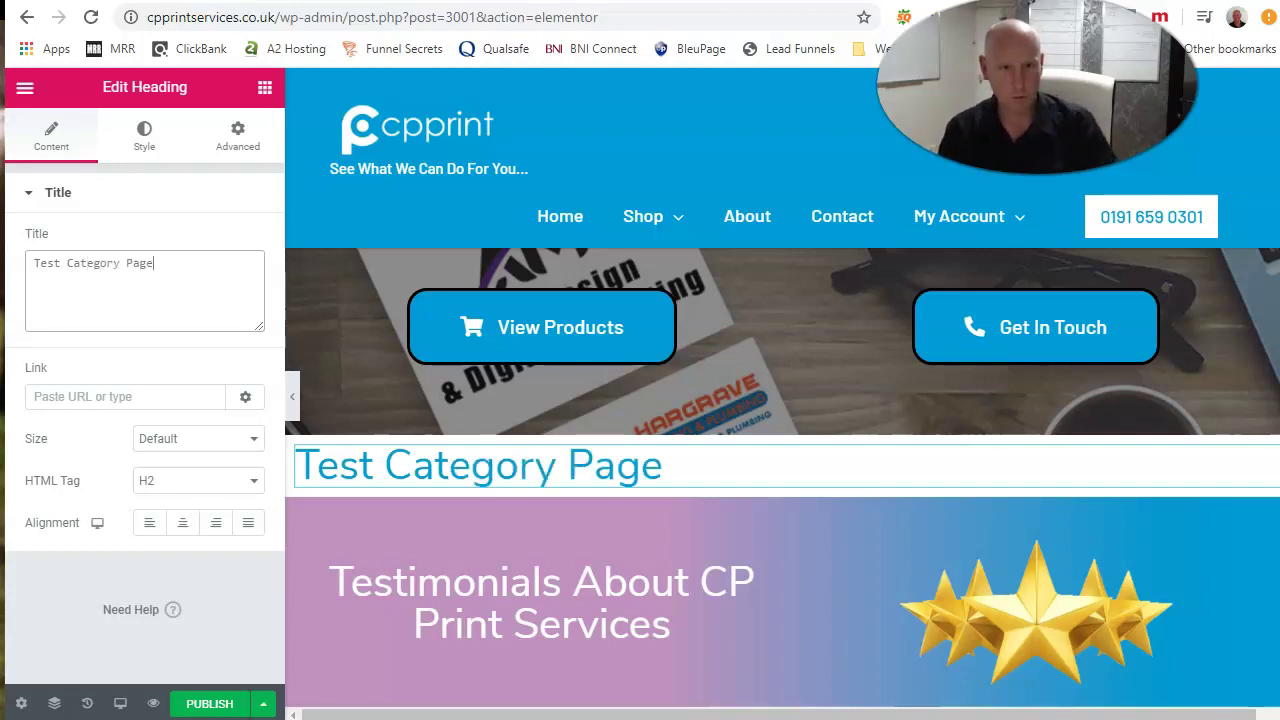
Place a Text Editor widget below the "Test Category Page" heading.
click(22, 90)
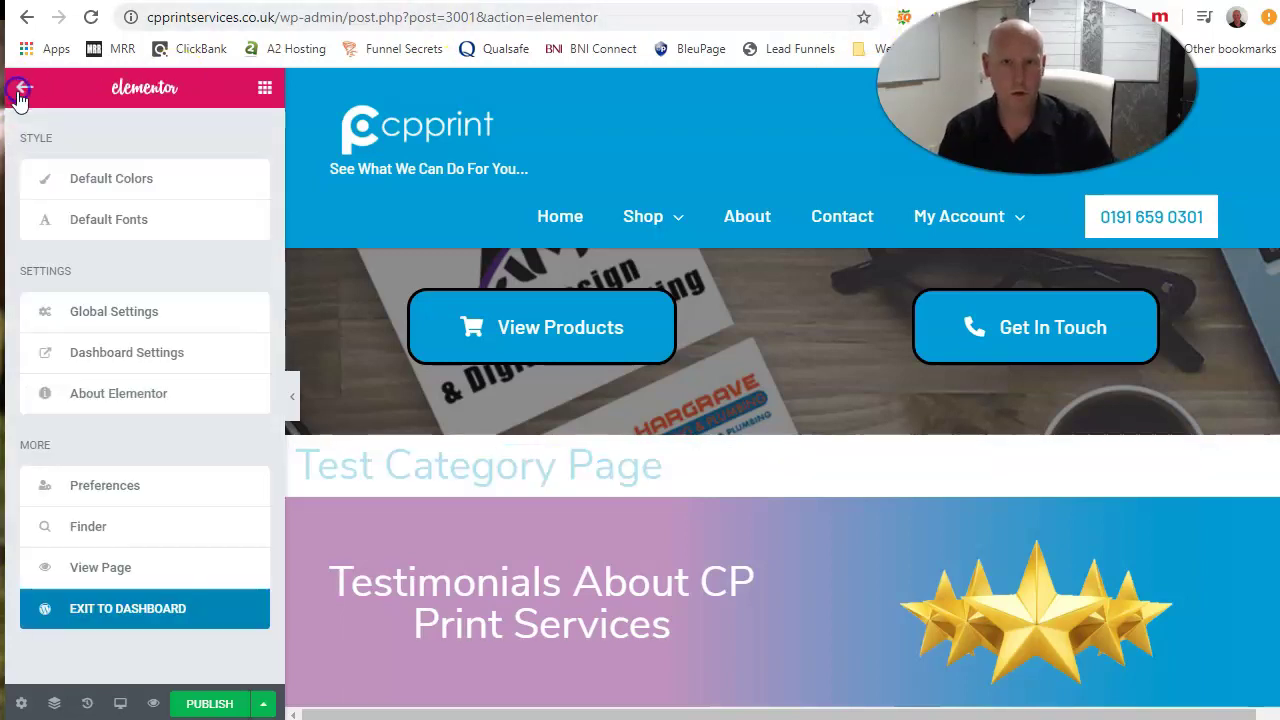
click(24, 90)
drag(220, 380, 421, 490)
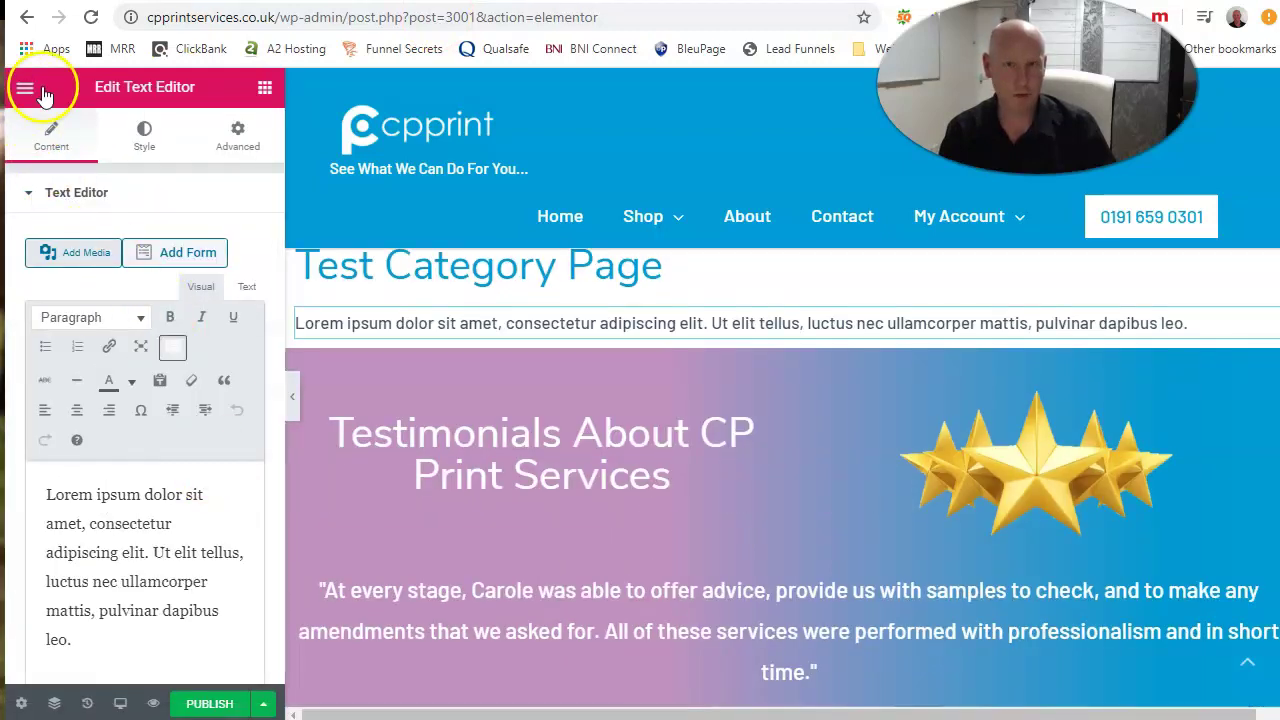
Place a Woo - Products widget below the placeholder paragraph.
click(25, 90)
click(28, 97)
scroll(160, 350, down, 4)
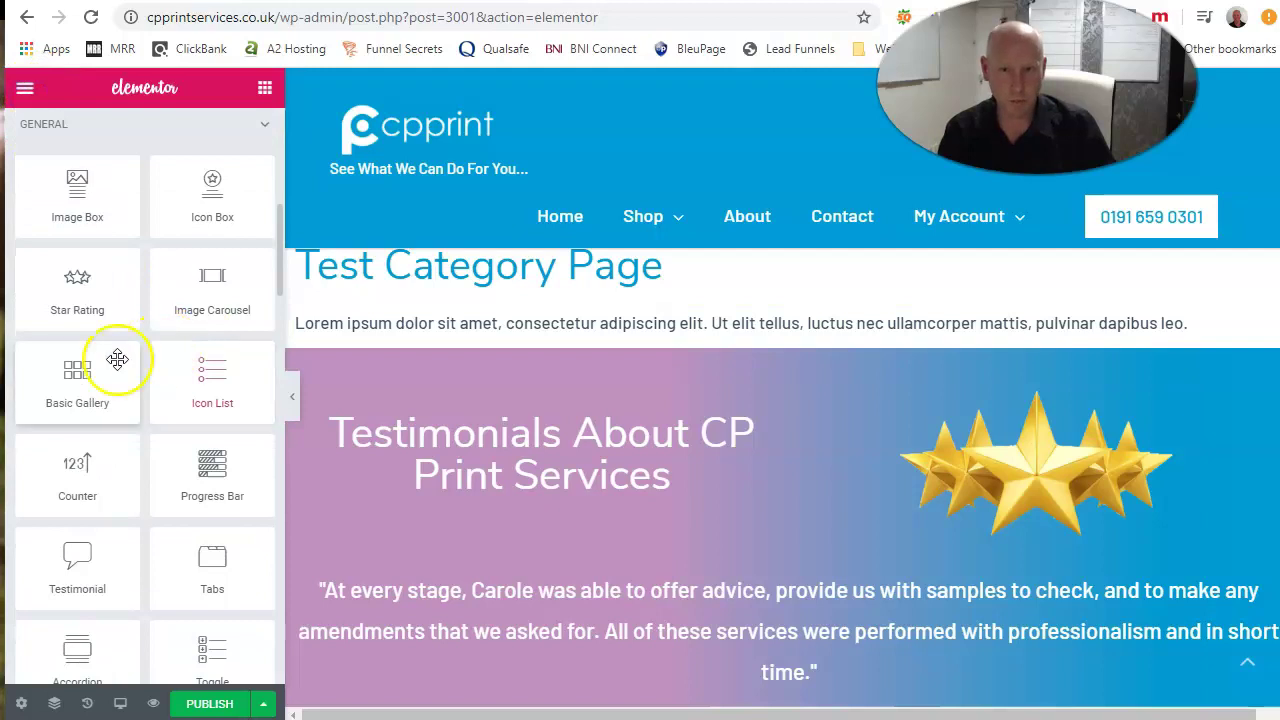
scroll(157, 440, down, 7)
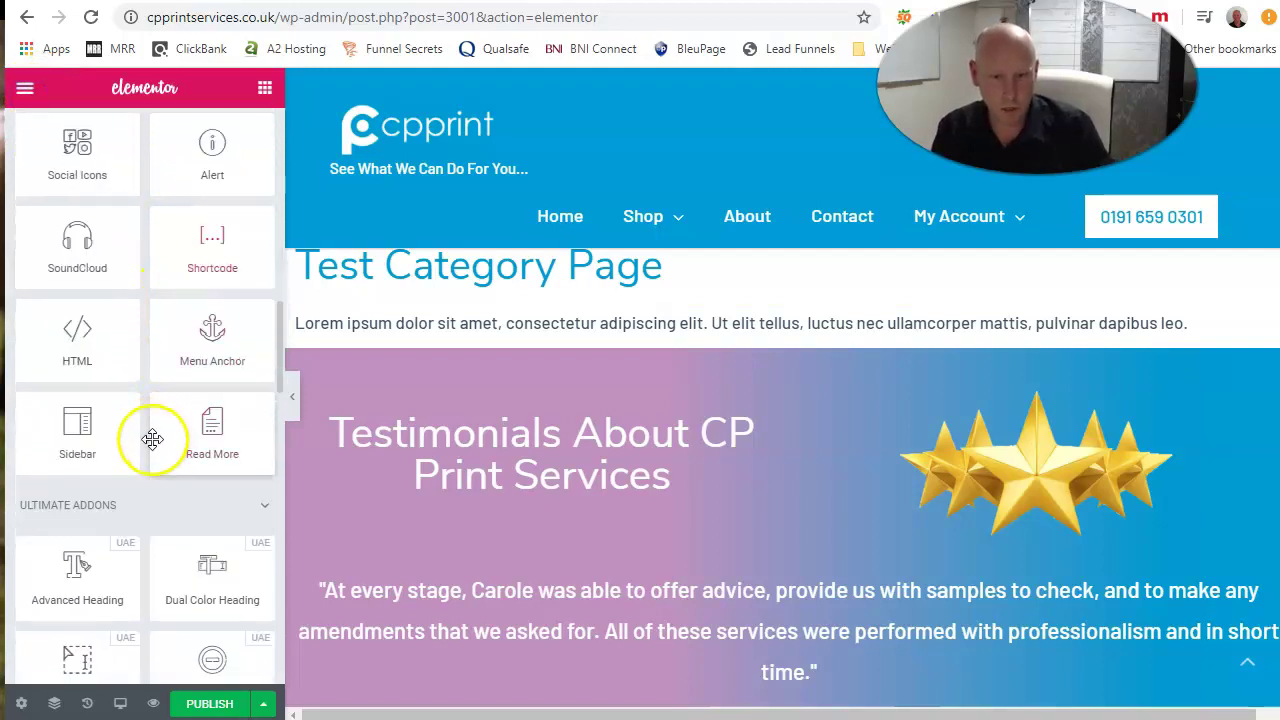
scroll(155, 425, down, 9)
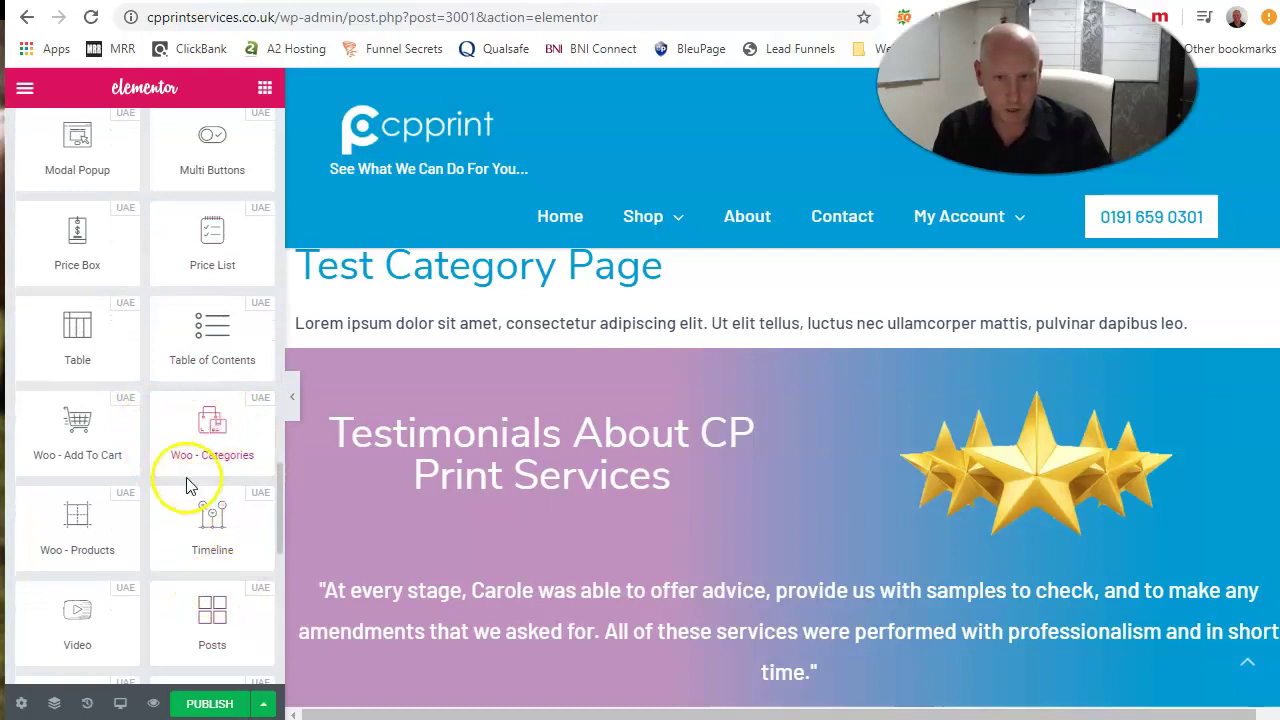
drag(79, 543, 480, 350)
drag(135, 545, 493, 348)
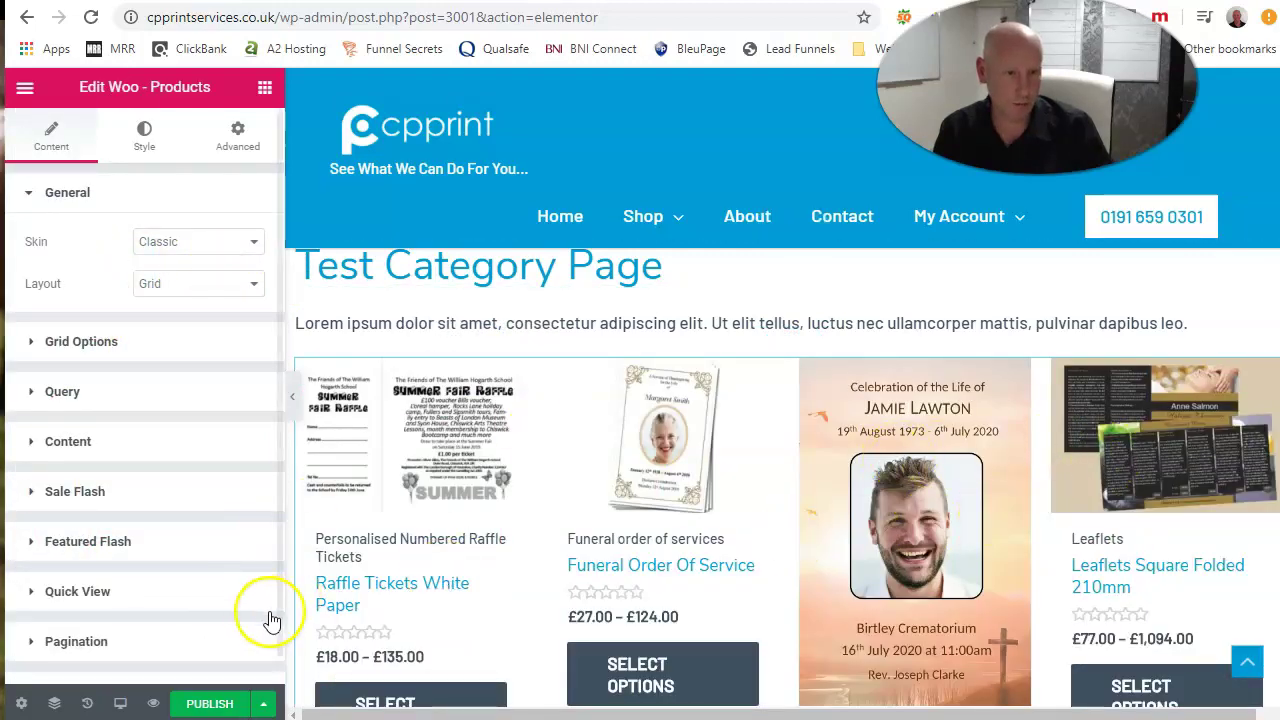
Set the products widget's query source to Manual Selection.
click(168, 395)
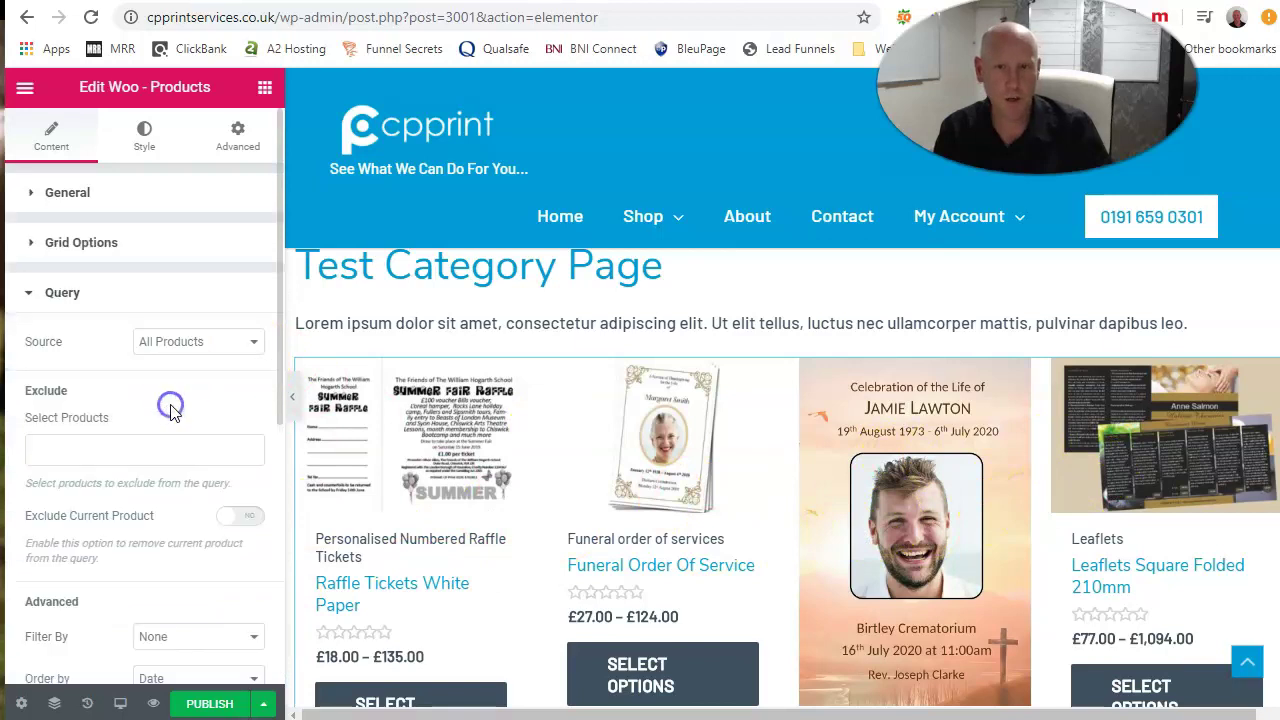
scroll(190, 400, down, 2)
scroll(175, 400, up, 2)
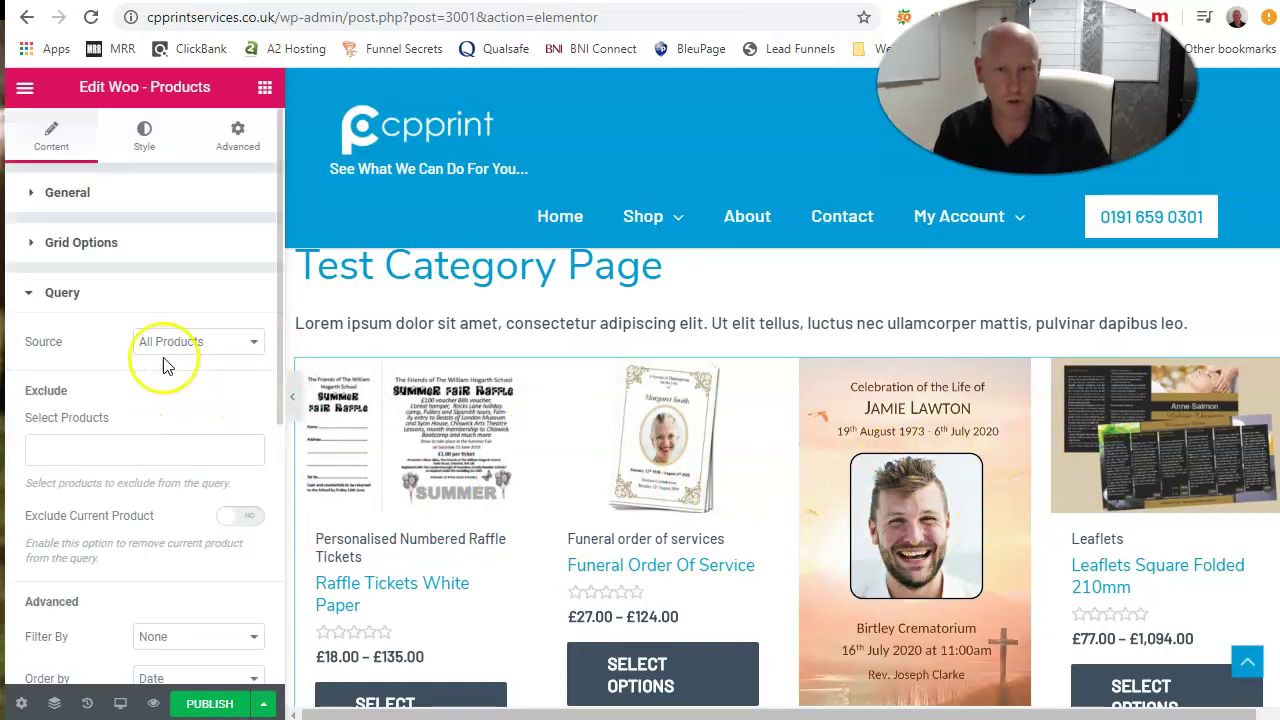
click(253, 342)
click(224, 394)
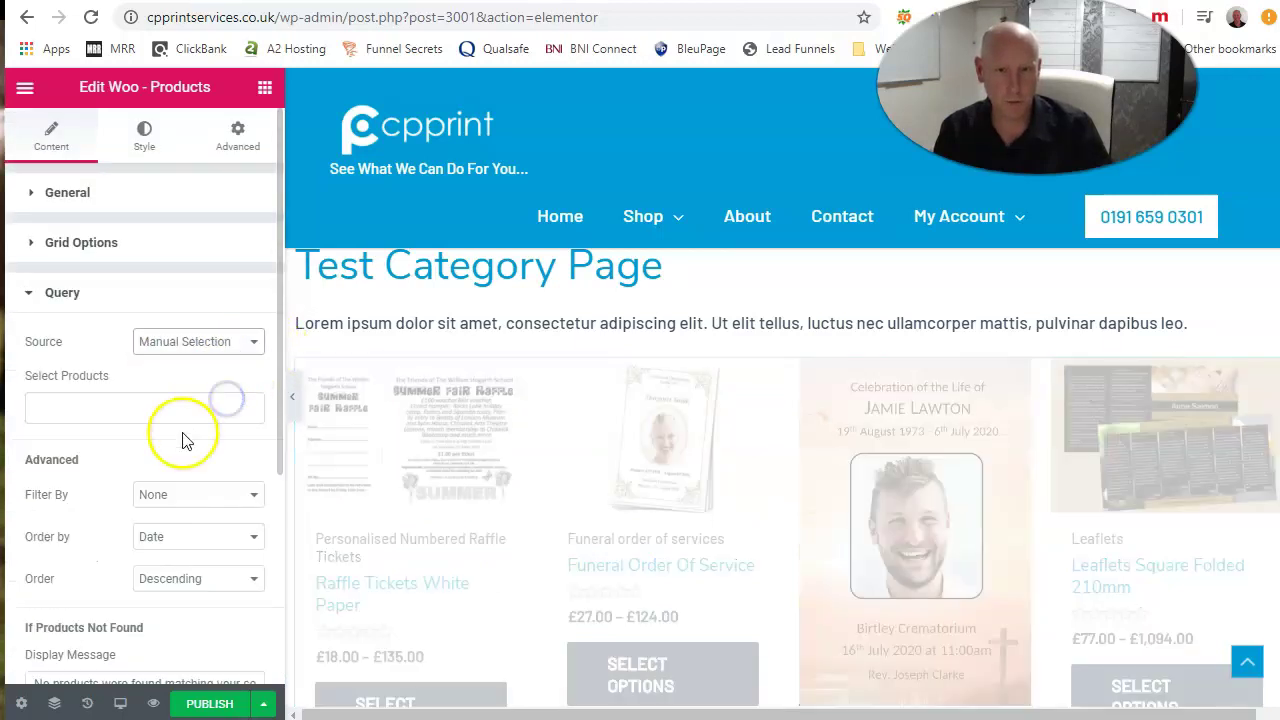
click(174, 494)
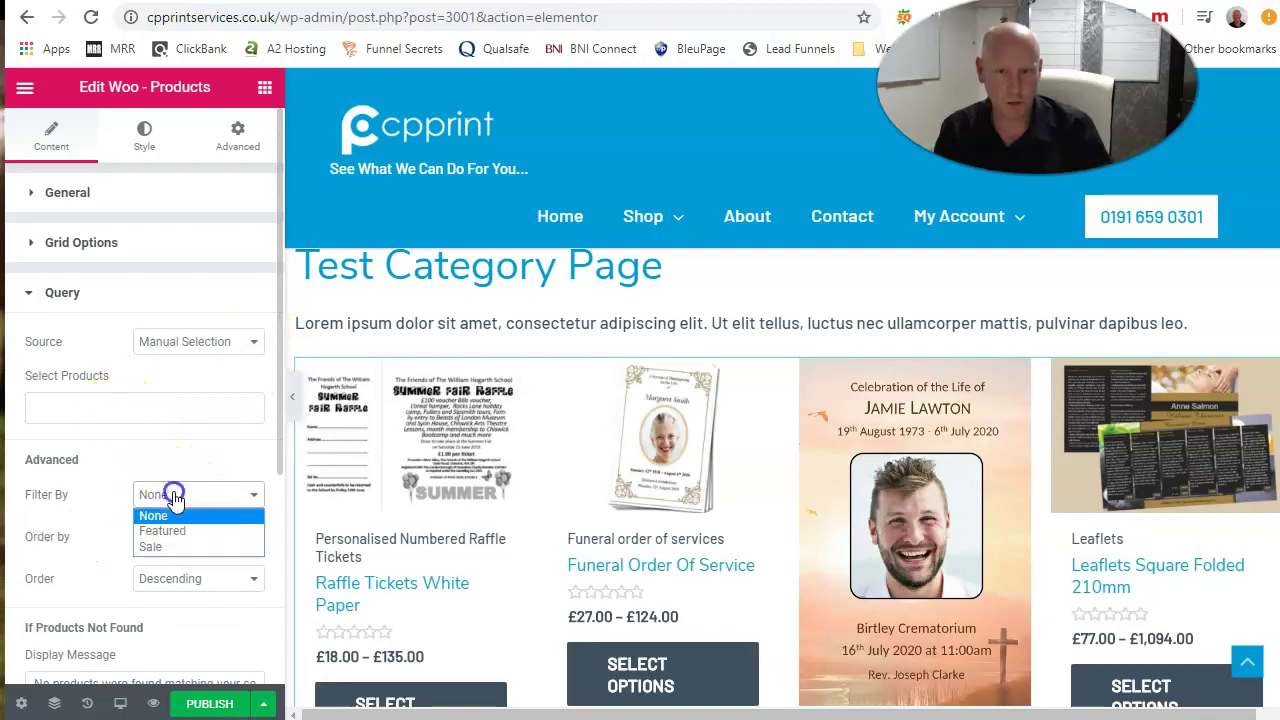
click(151, 457)
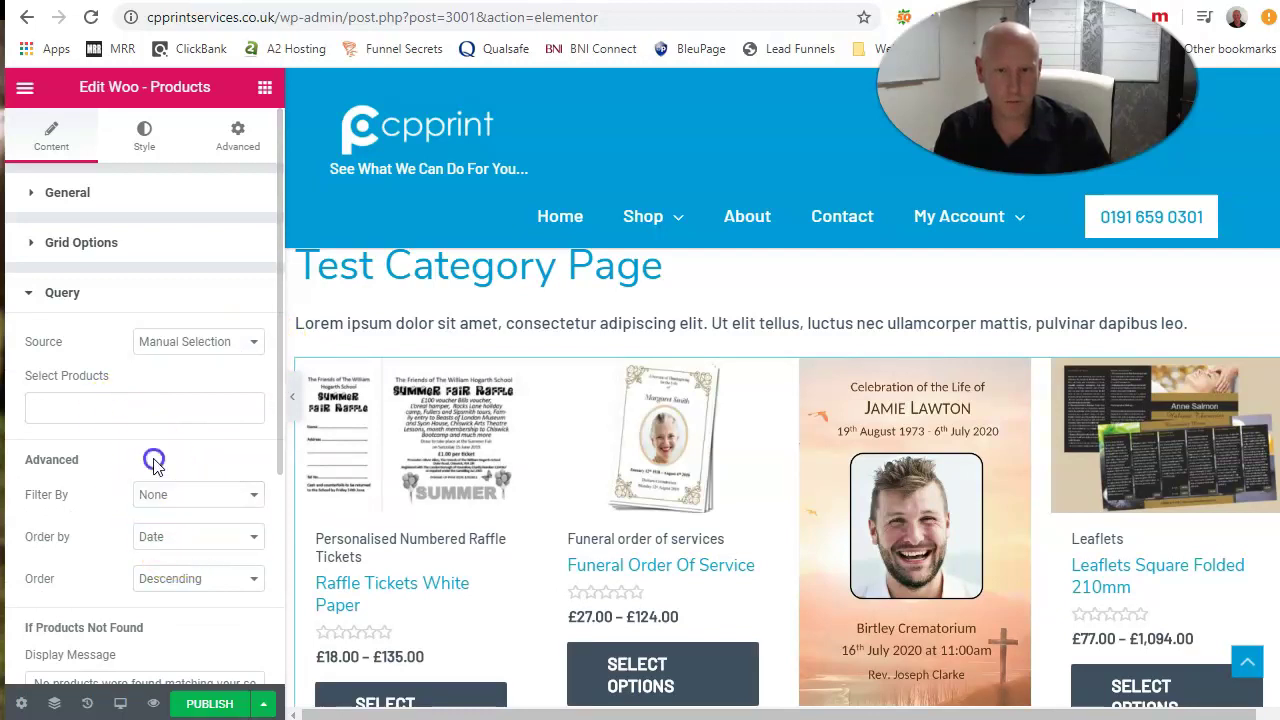
click(125, 406)
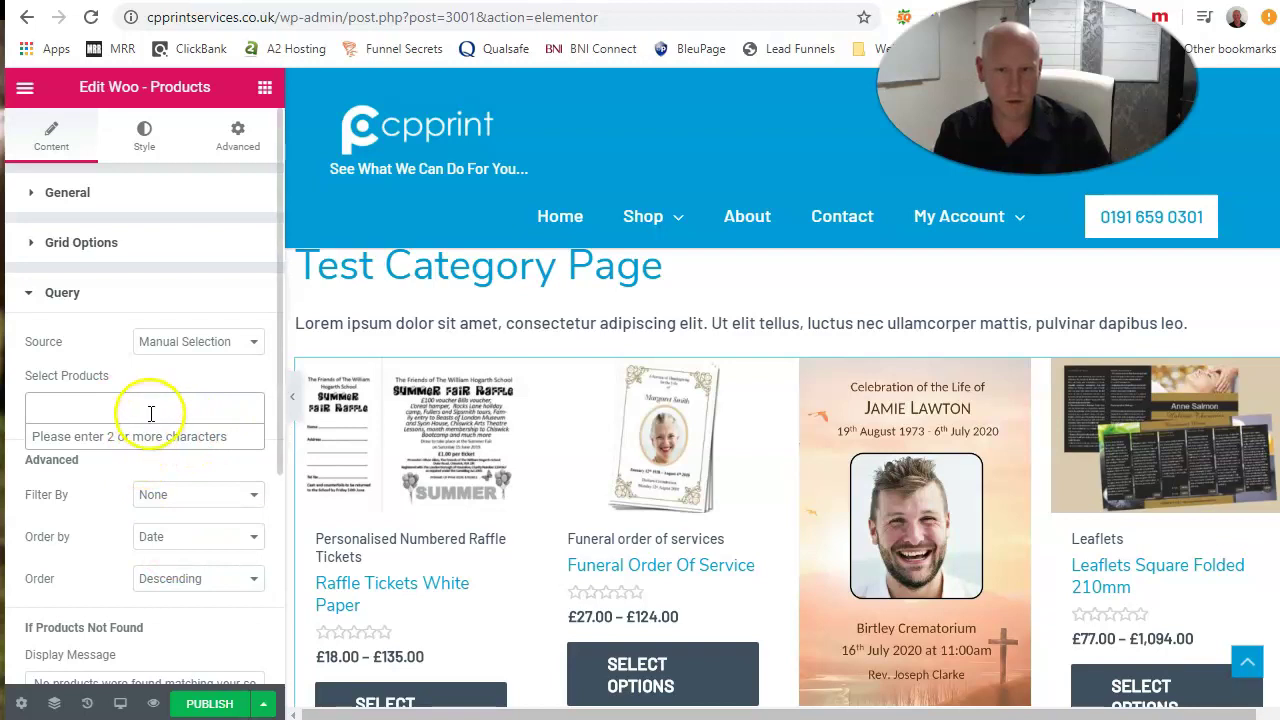
click(153, 413)
Change the products widget's query source to Custom Query and match it to the Leaflets category.
click(257, 341)
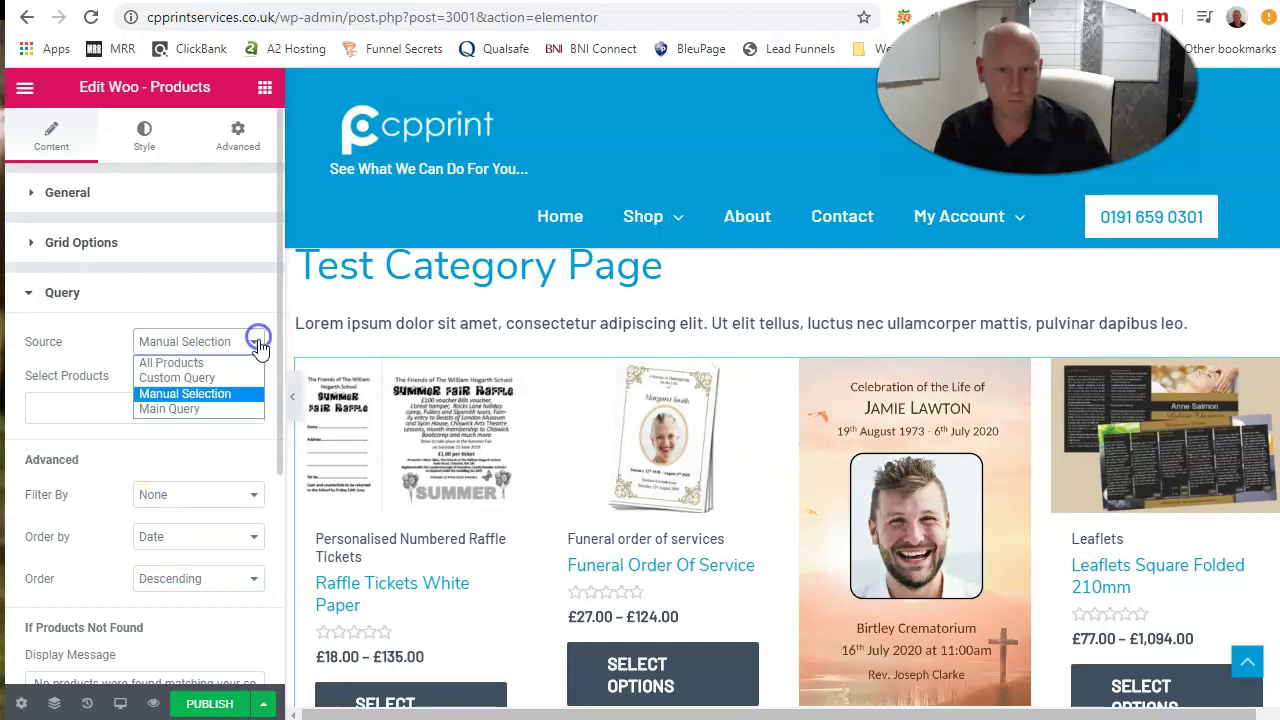
click(241, 388)
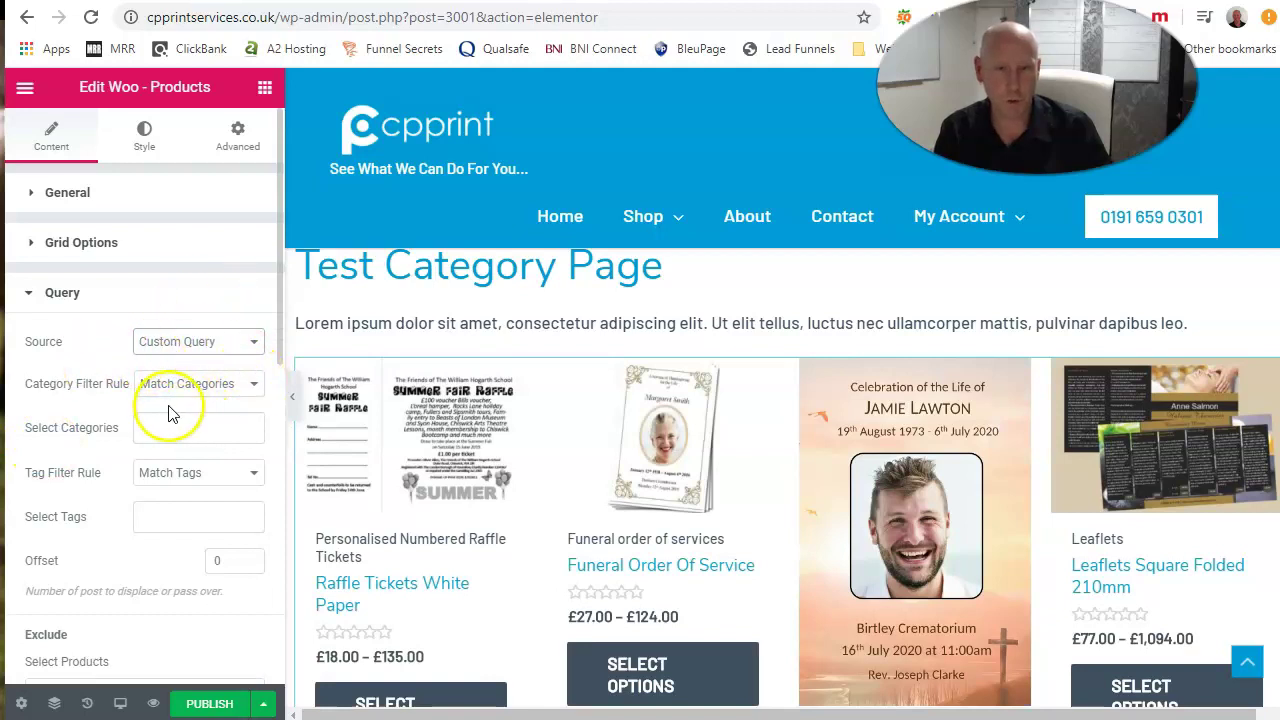
click(252, 387)
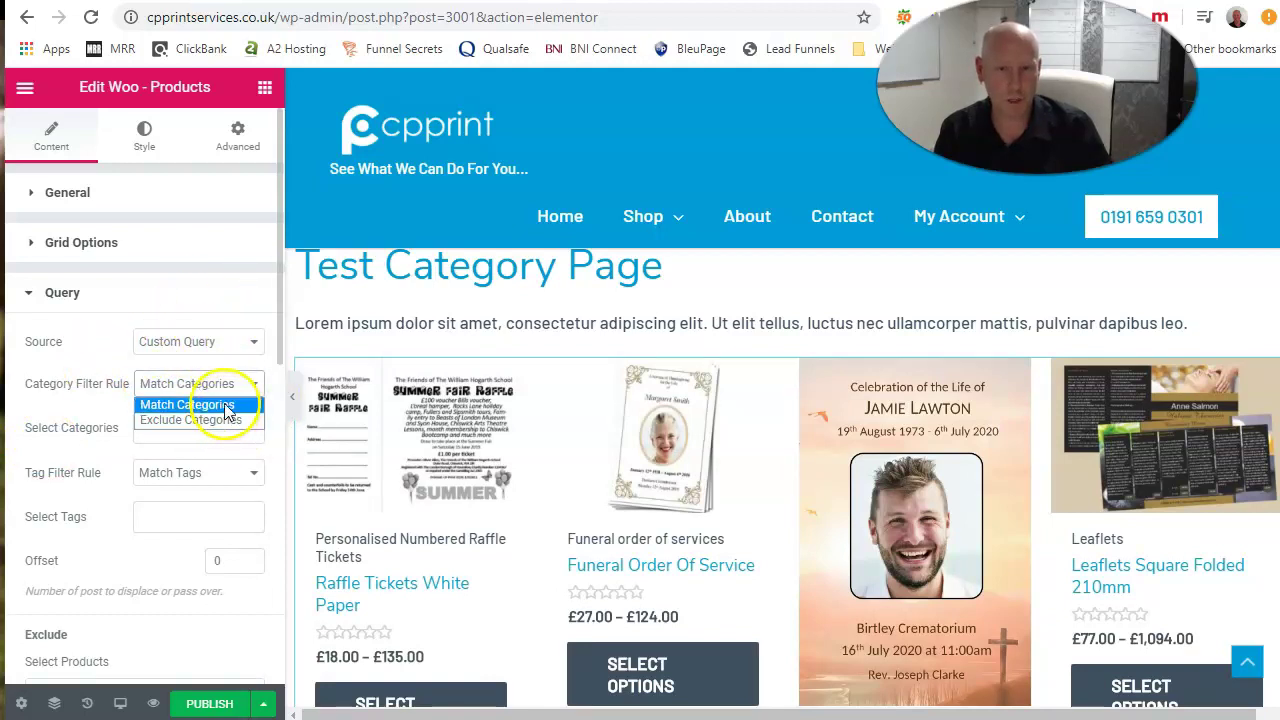
click(229, 422)
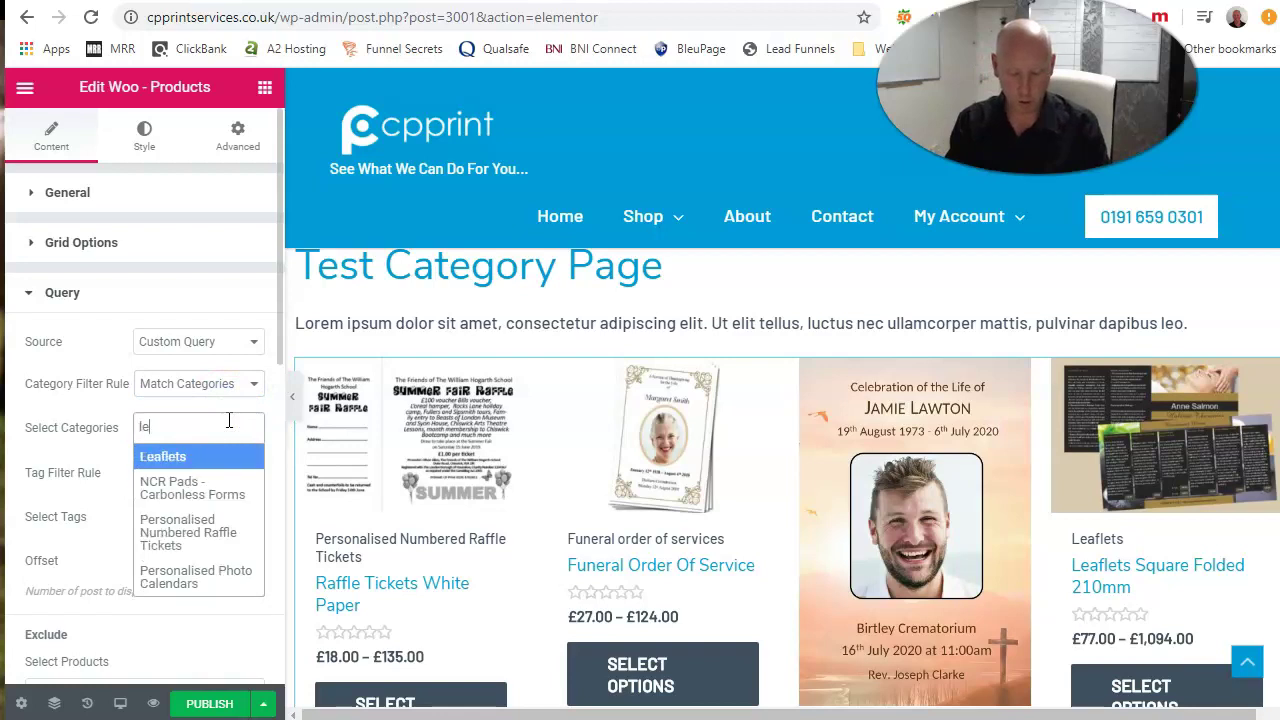
text(af)
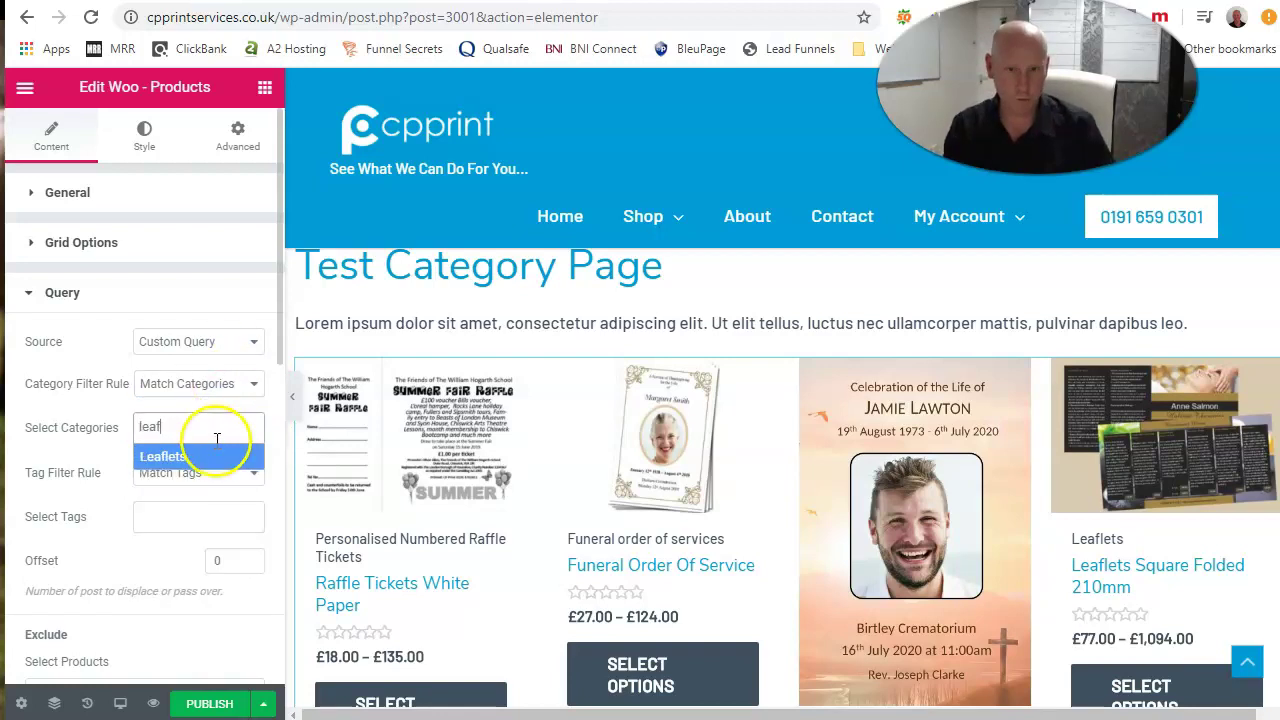
click(171, 429)
click(187, 441)
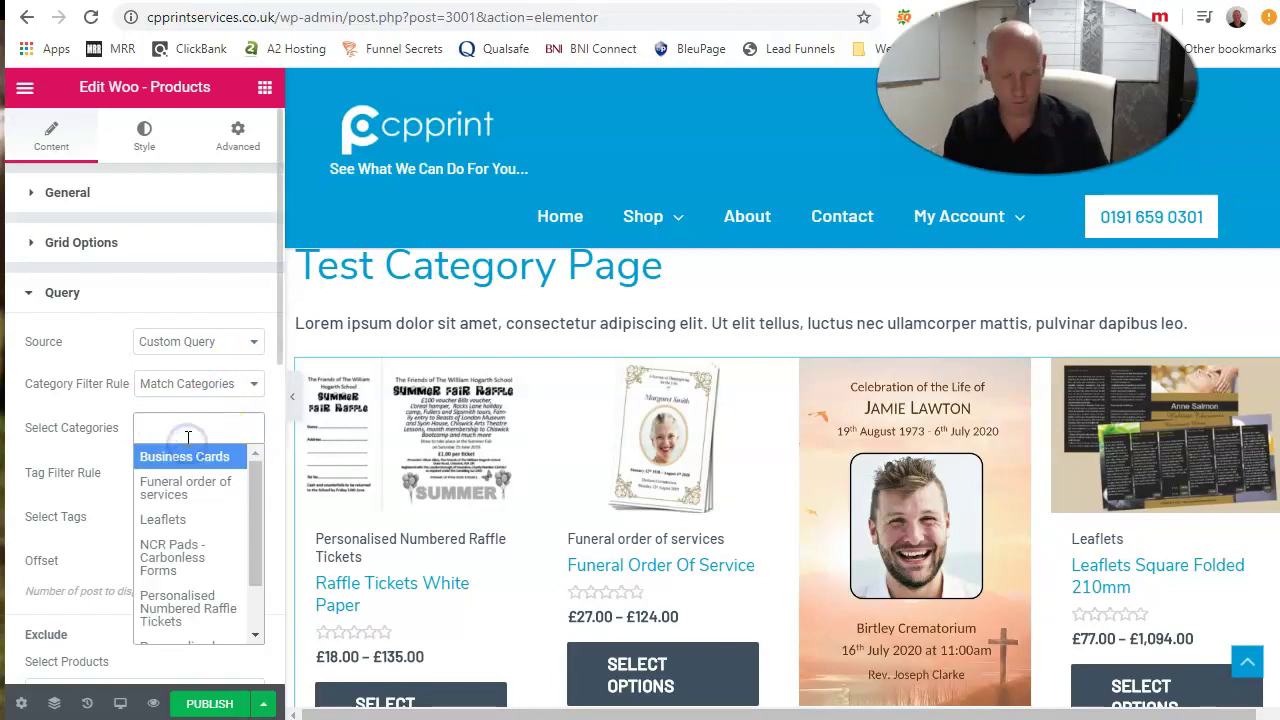
text(lea)
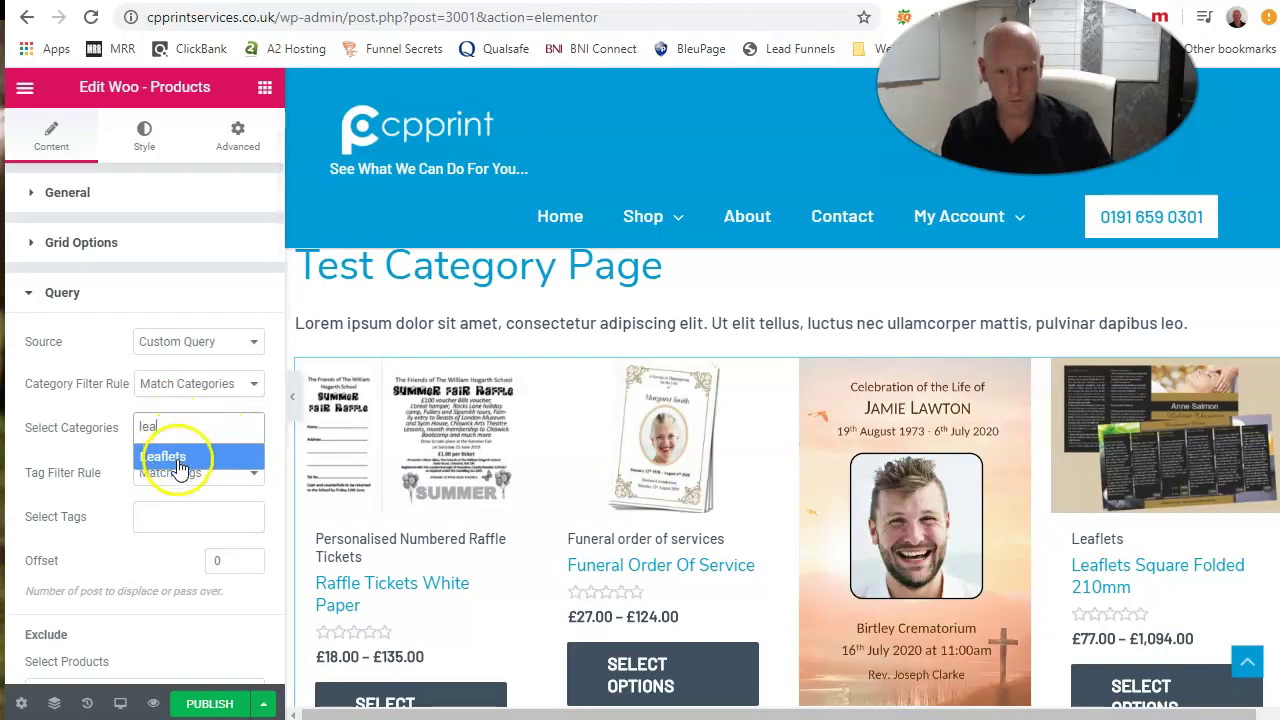
click(175, 458)
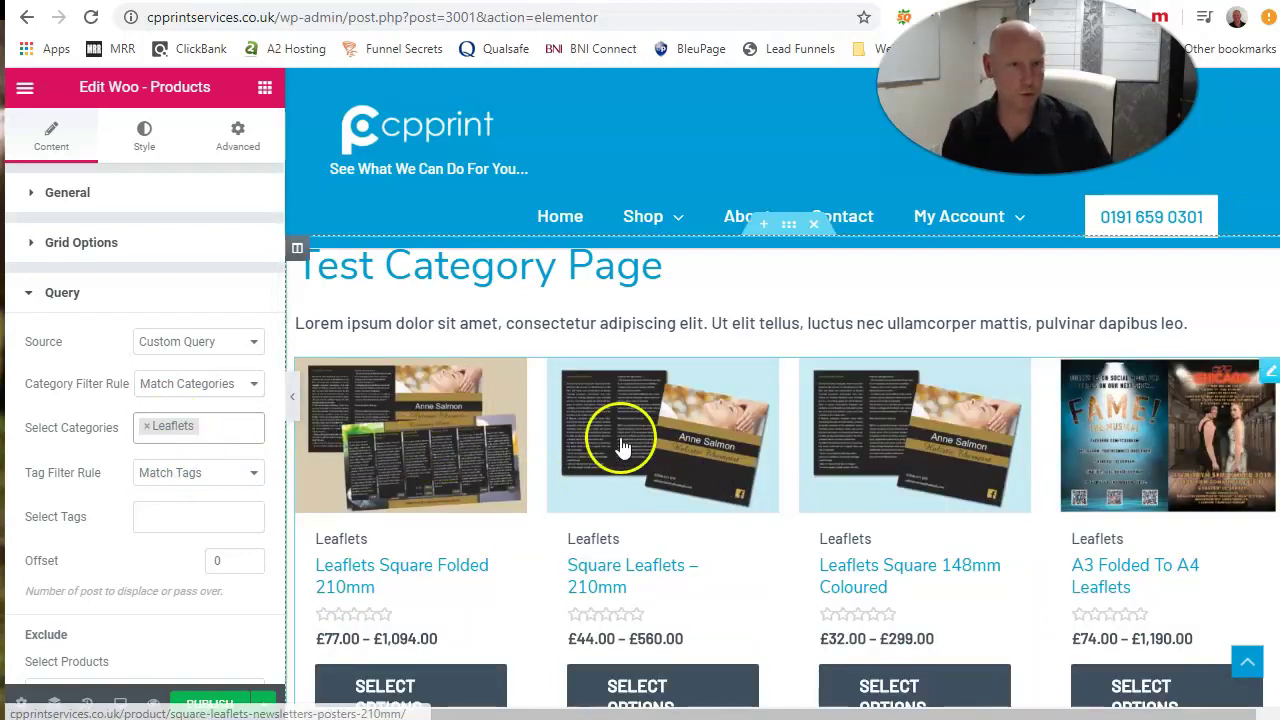
Publish the page and review its product grid and the hero section above it.
scroll(1171, 543, down, 5)
scroll(1178, 543, up, 5)
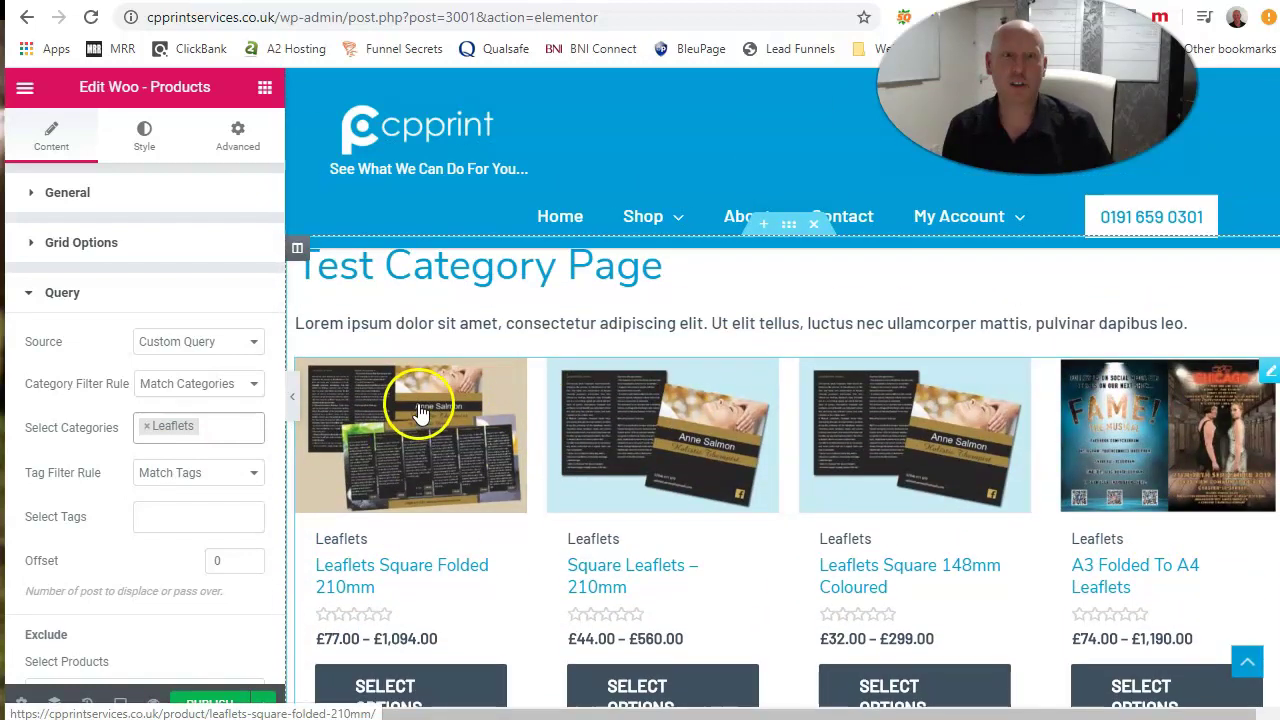
scroll(450, 340, up, 1)
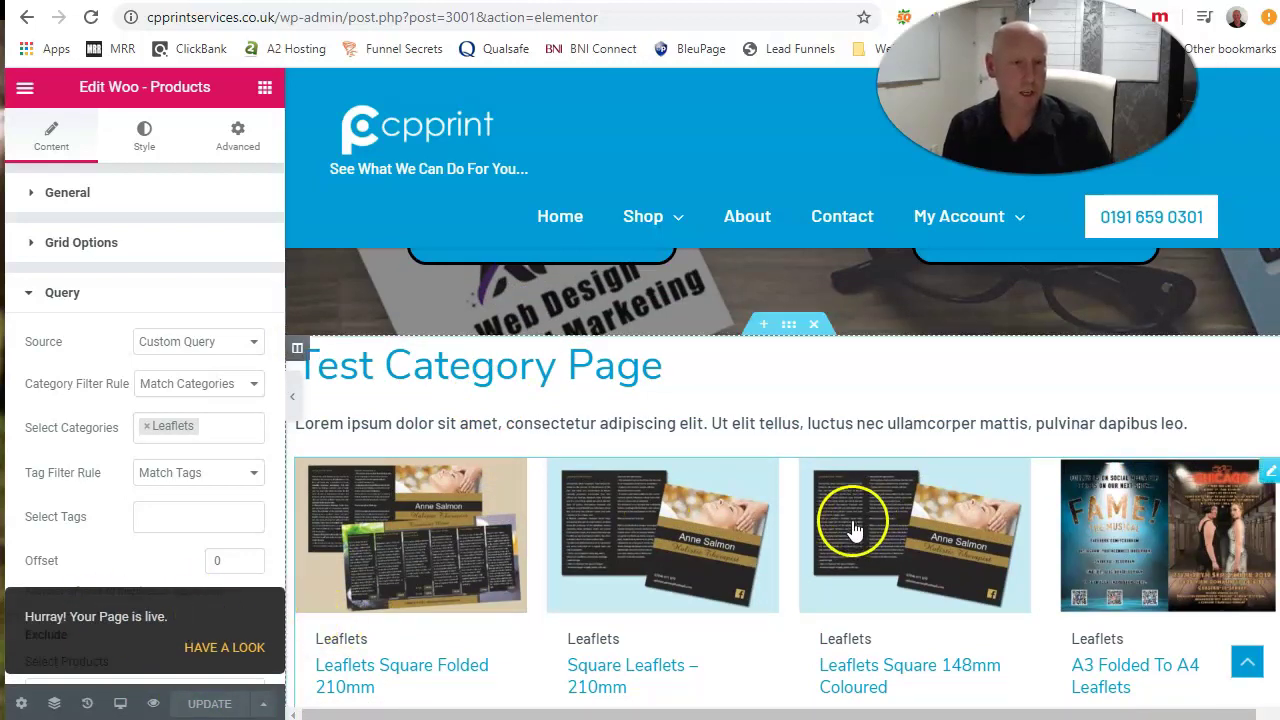
scroll(845, 525, up, 3)
scroll(570, 505, up, 1)
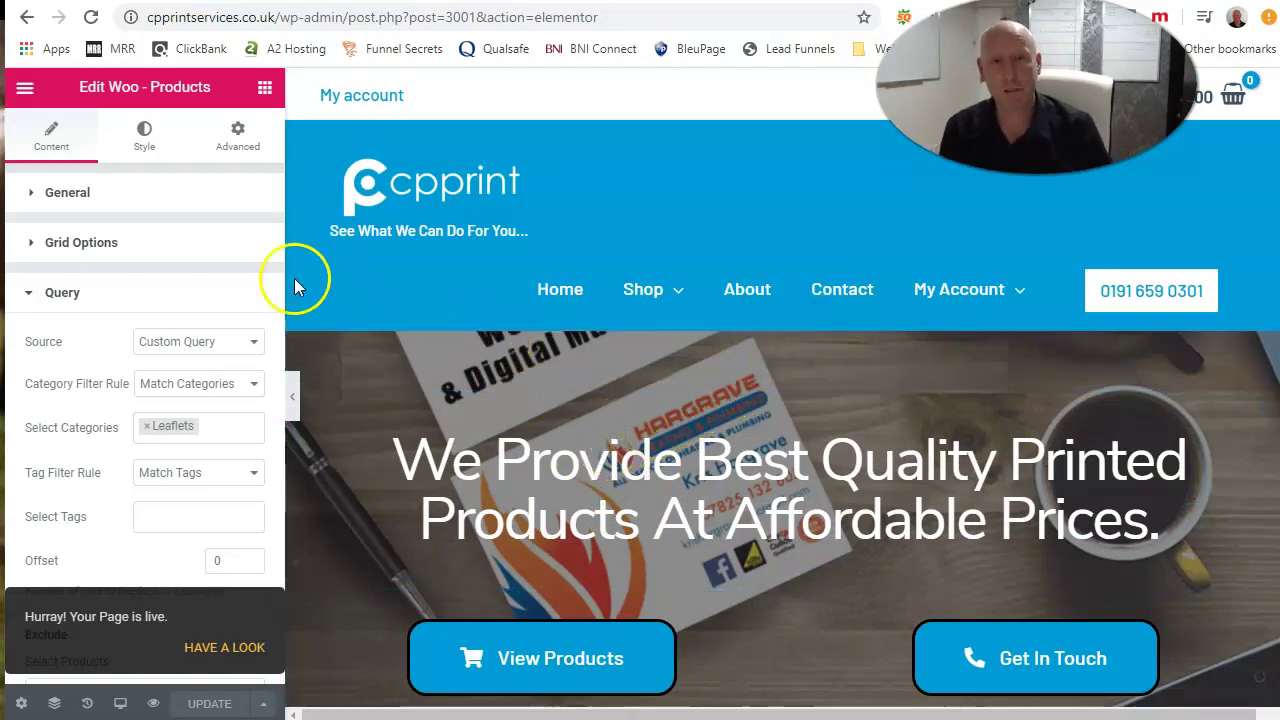
Exit the Elementor editor and go to the WordPress dashboard.
click(25, 87)
click(155, 620)
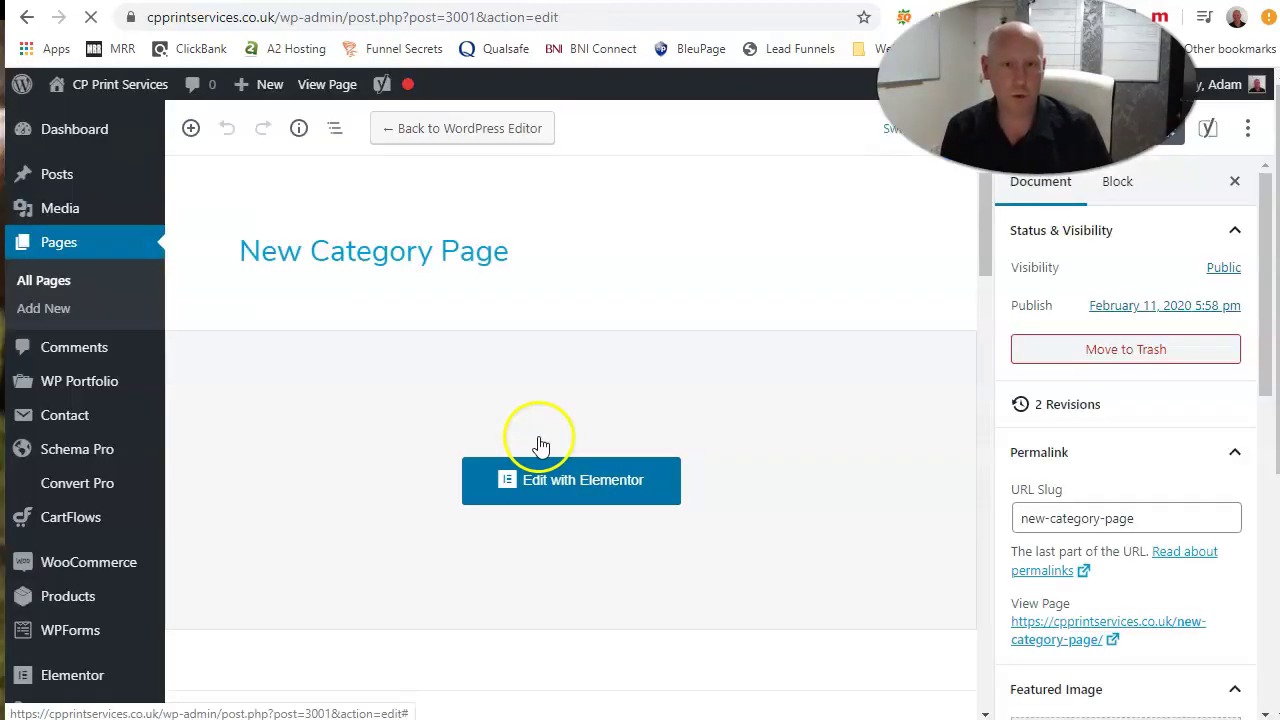
click(78, 137)
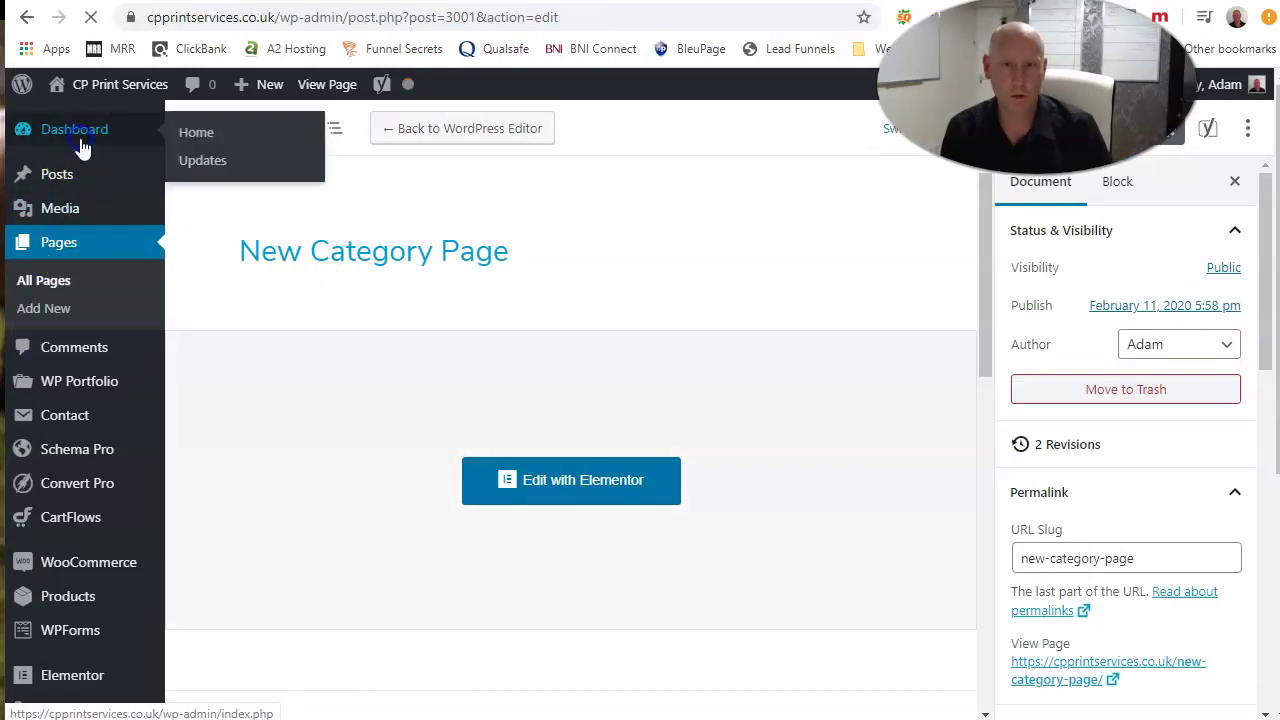
scroll(340, 260, down, 5)
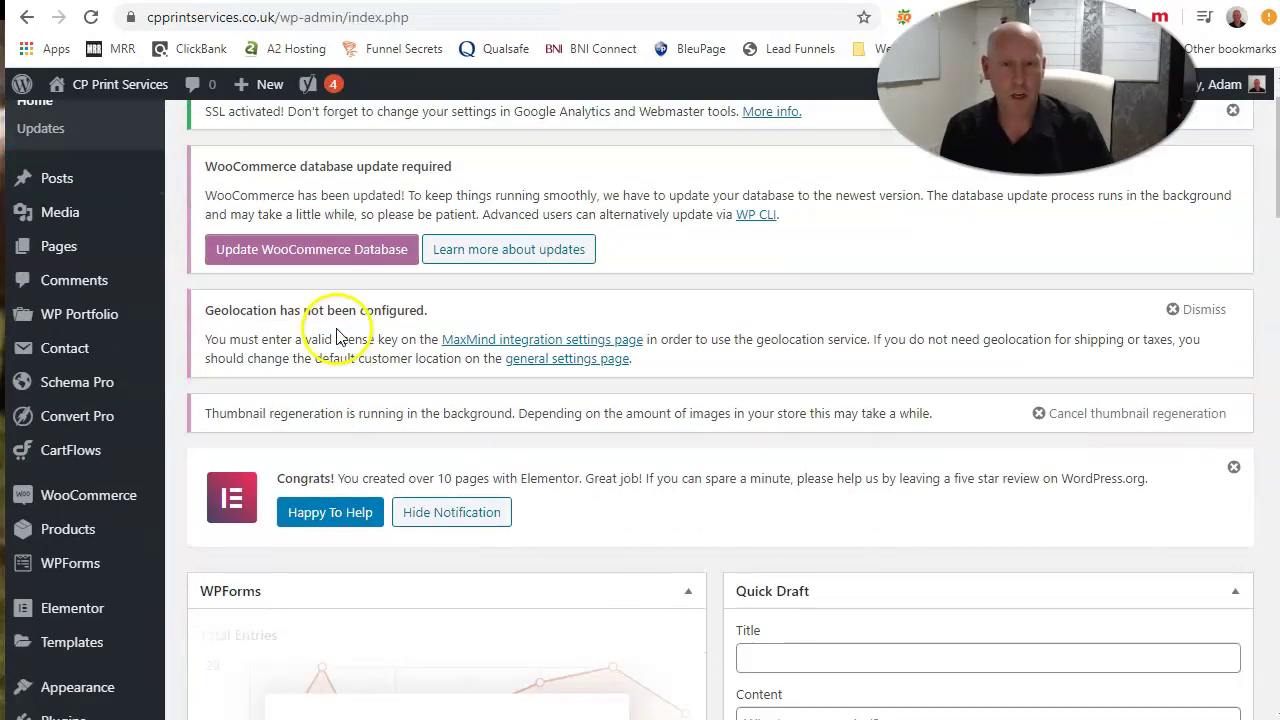
mouse_move(73, 410)
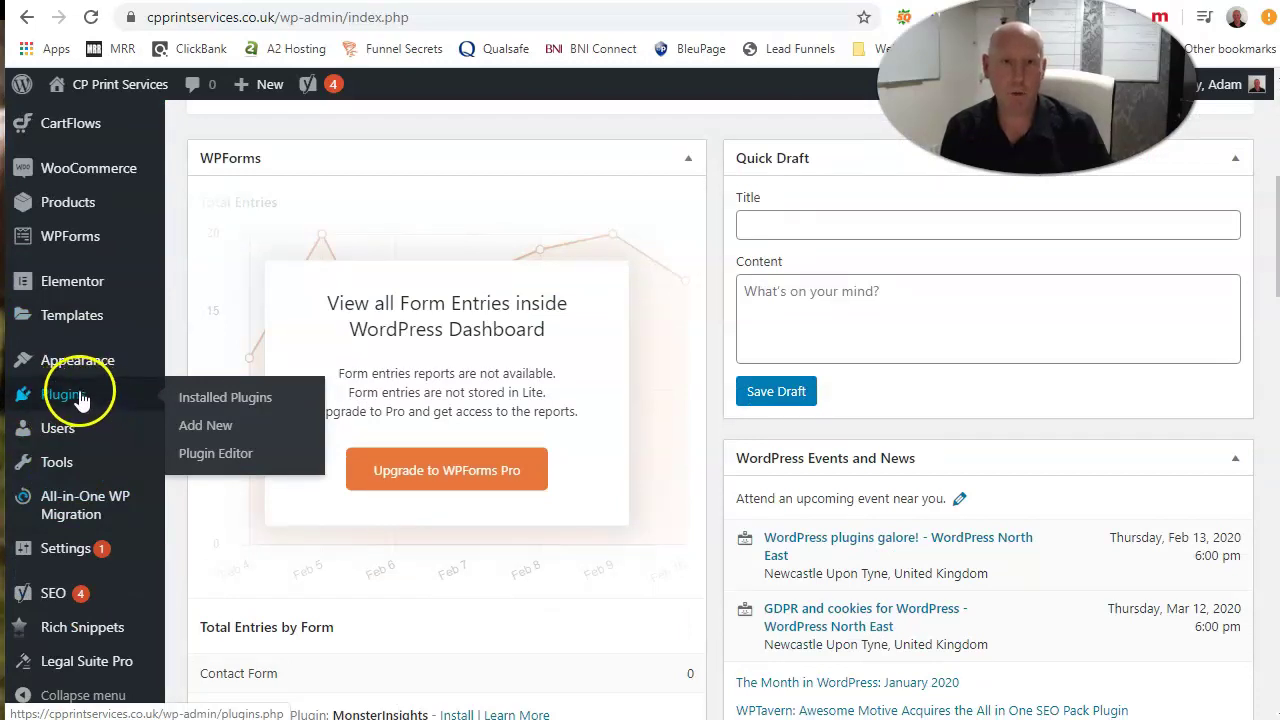
Load the live cpprintservices.co.uk site in a new browser tab and open its Business Card Printing shop page.
click(291, 20)
key(BackSpace)
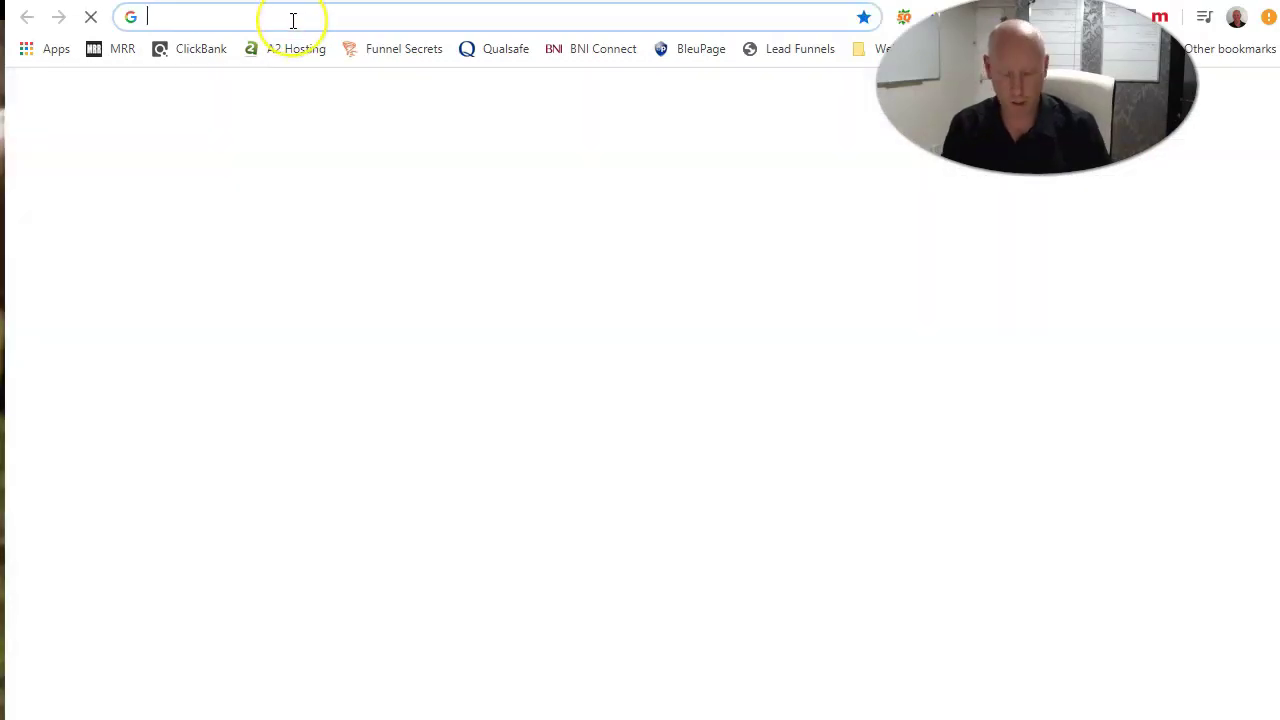
text(cp)
key(Return)
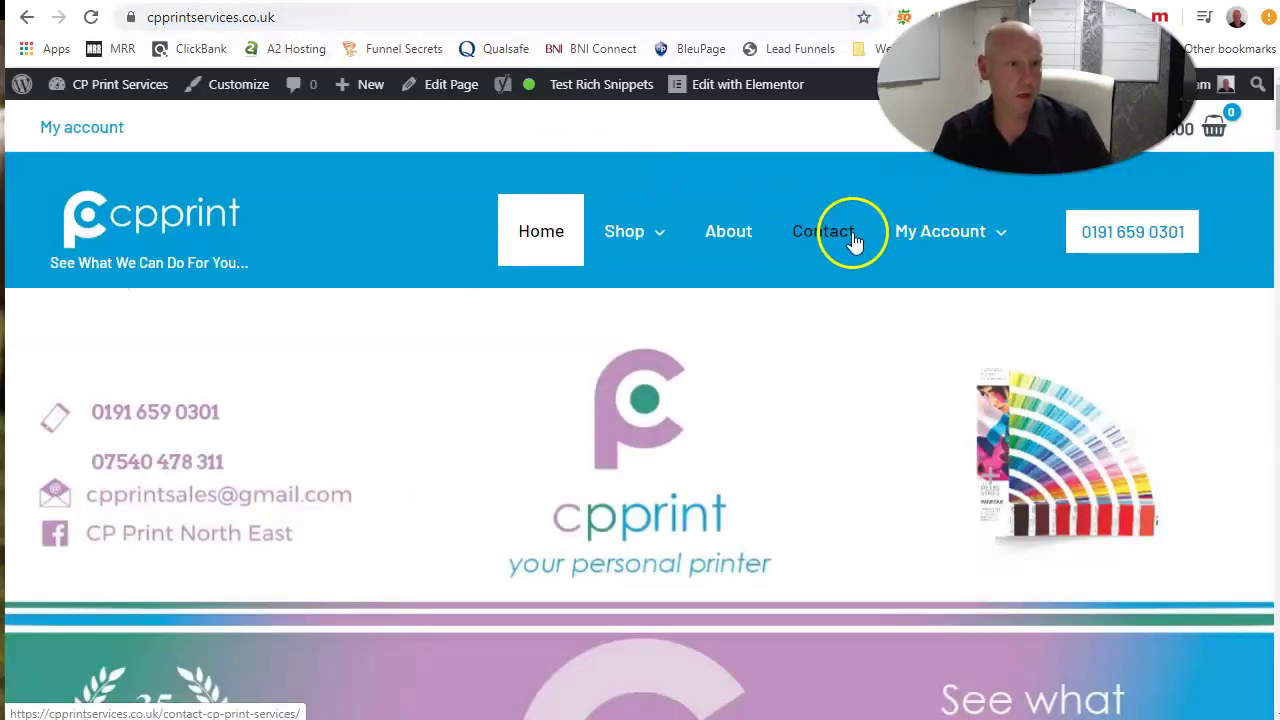
mouse_move(646, 229)
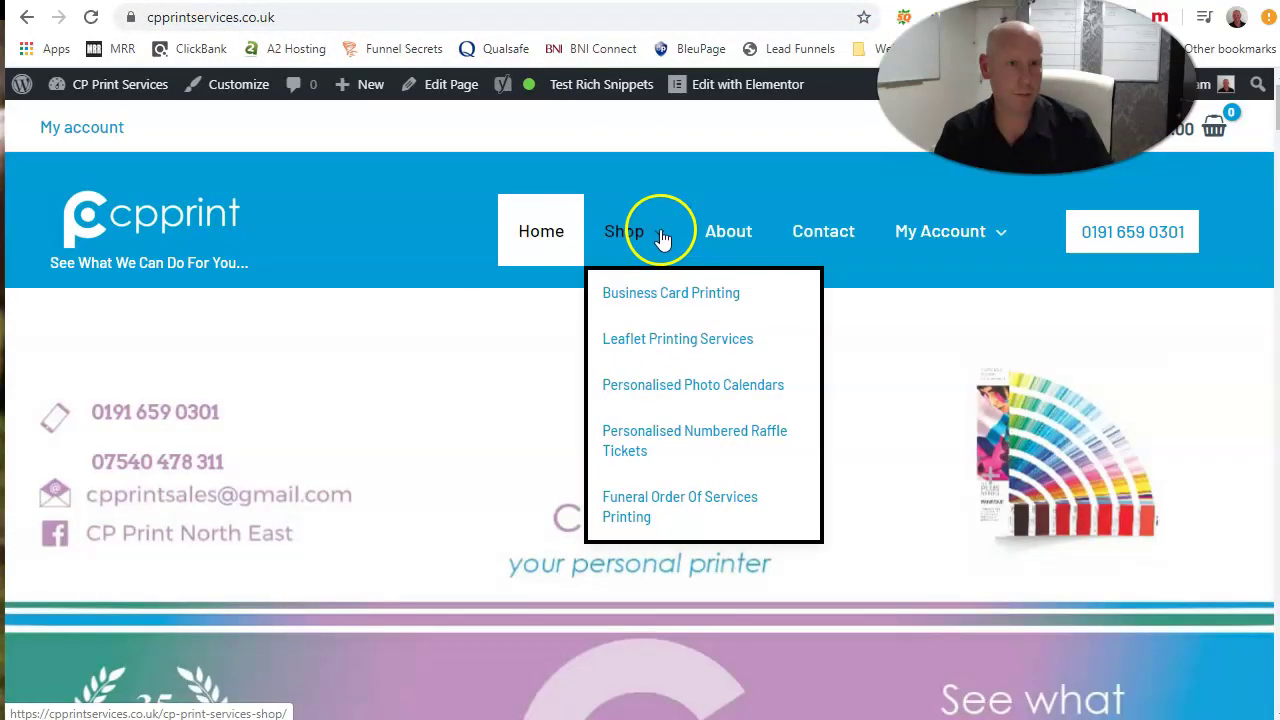
click(637, 299)
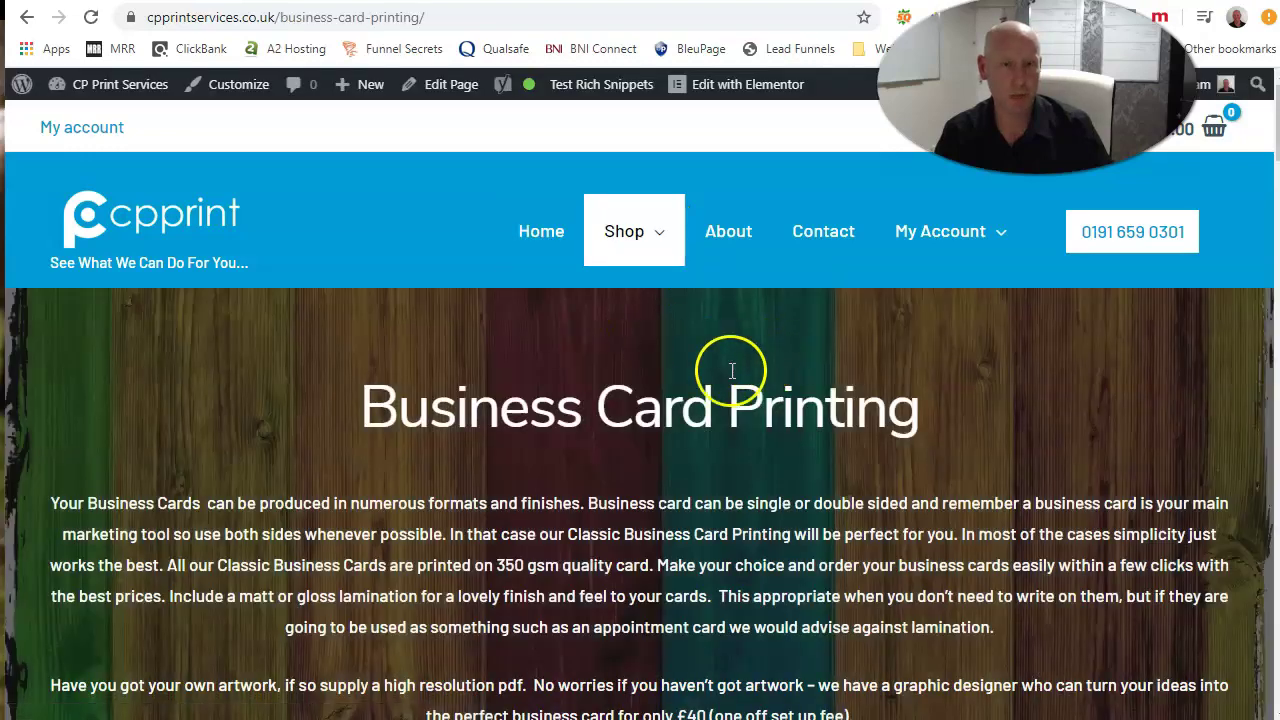
Examine the Business Card Printing page's intro text, product grid, promotional section and testimonials as a finished category page example.
scroll(683, 396, down, 3)
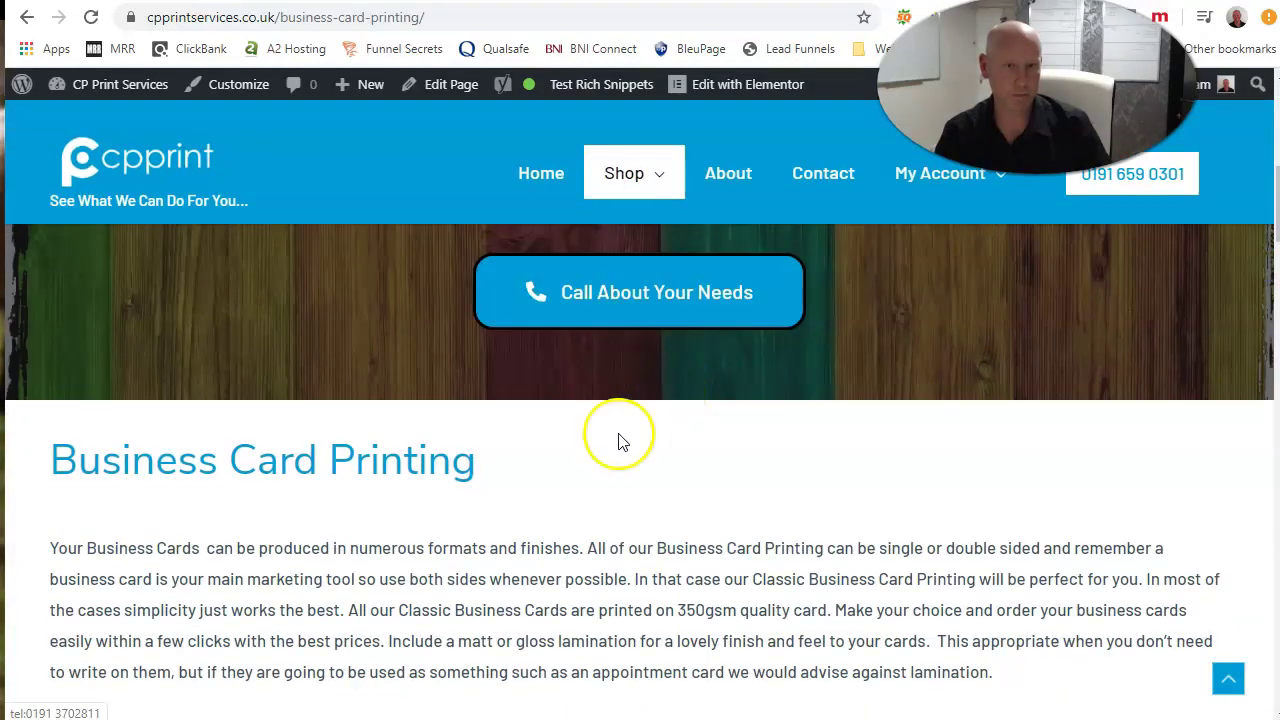
scroll(610, 445, down, 4)
scroll(606, 449, down, 3)
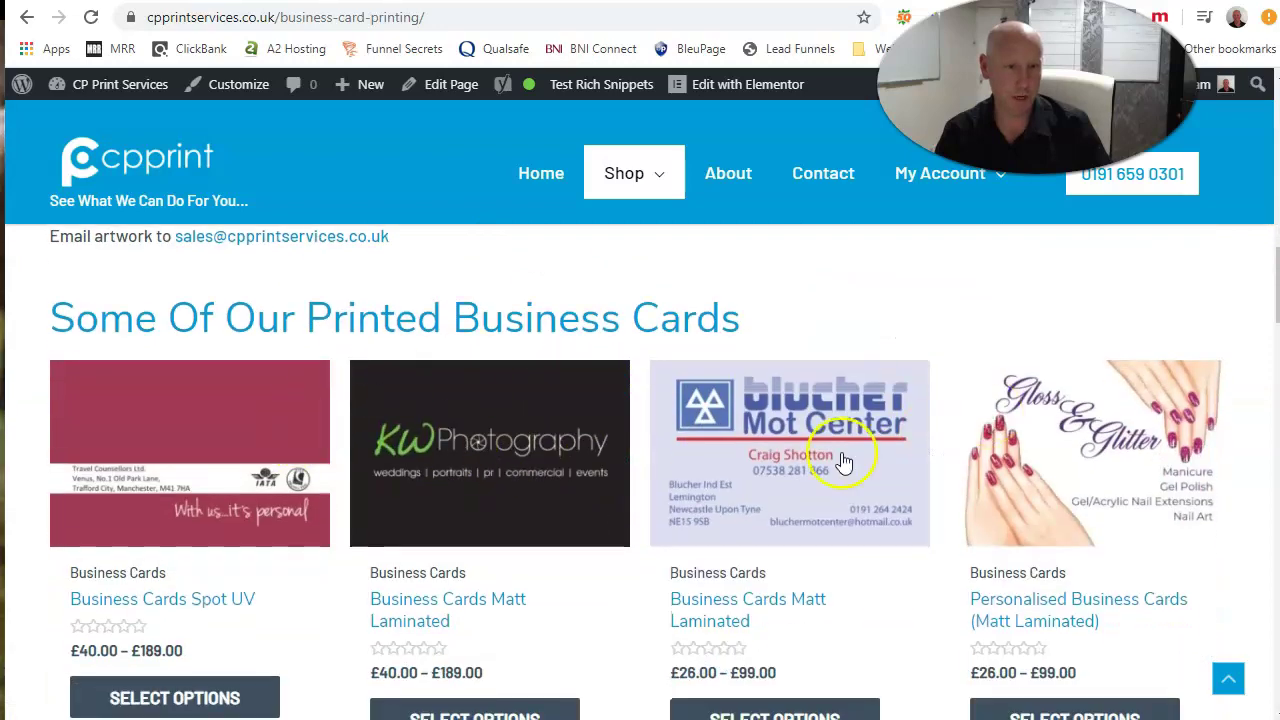
scroll(620, 443, down, 9)
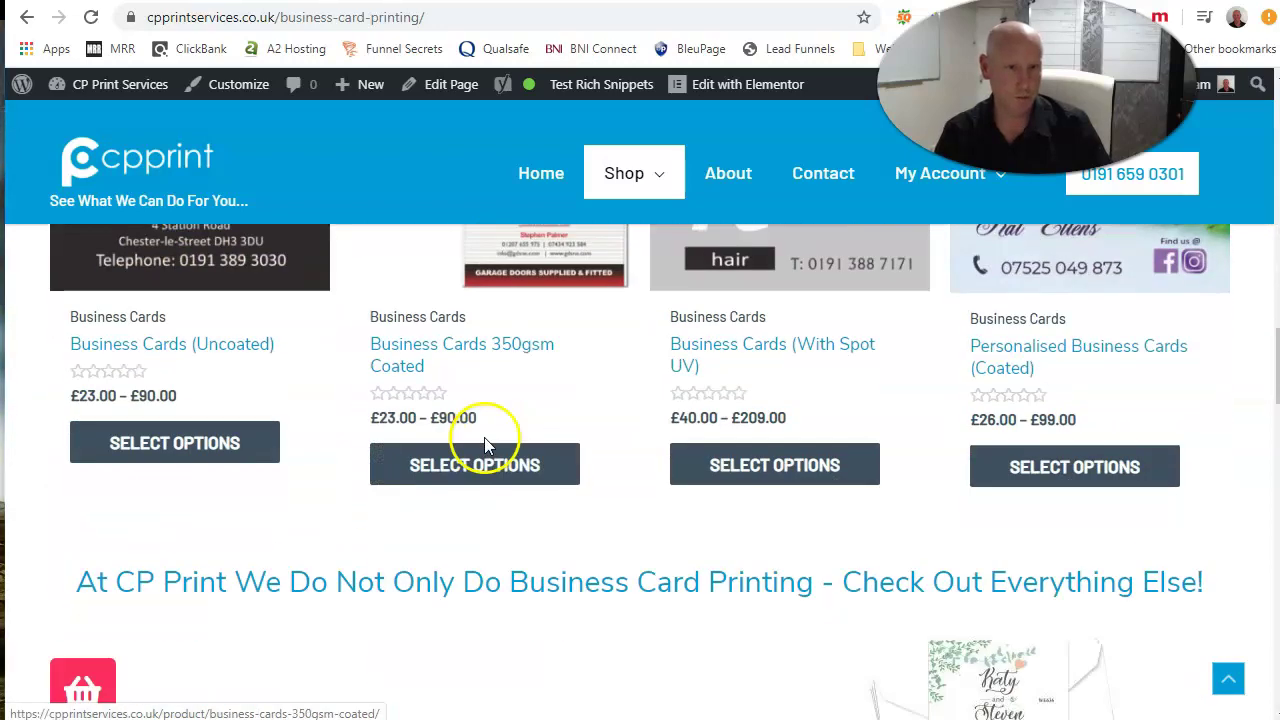
scroll(371, 429, down, 2)
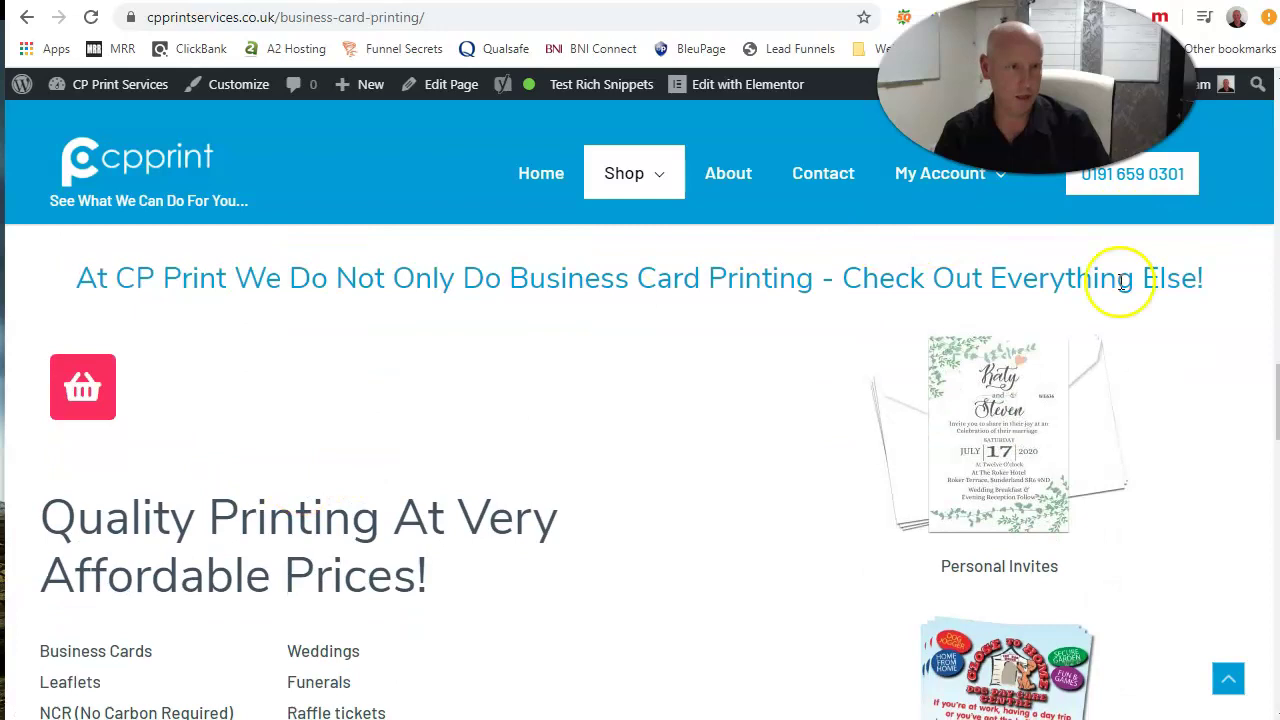
scroll(228, 537, down, 2)
scroll(571, 431, down, 4)
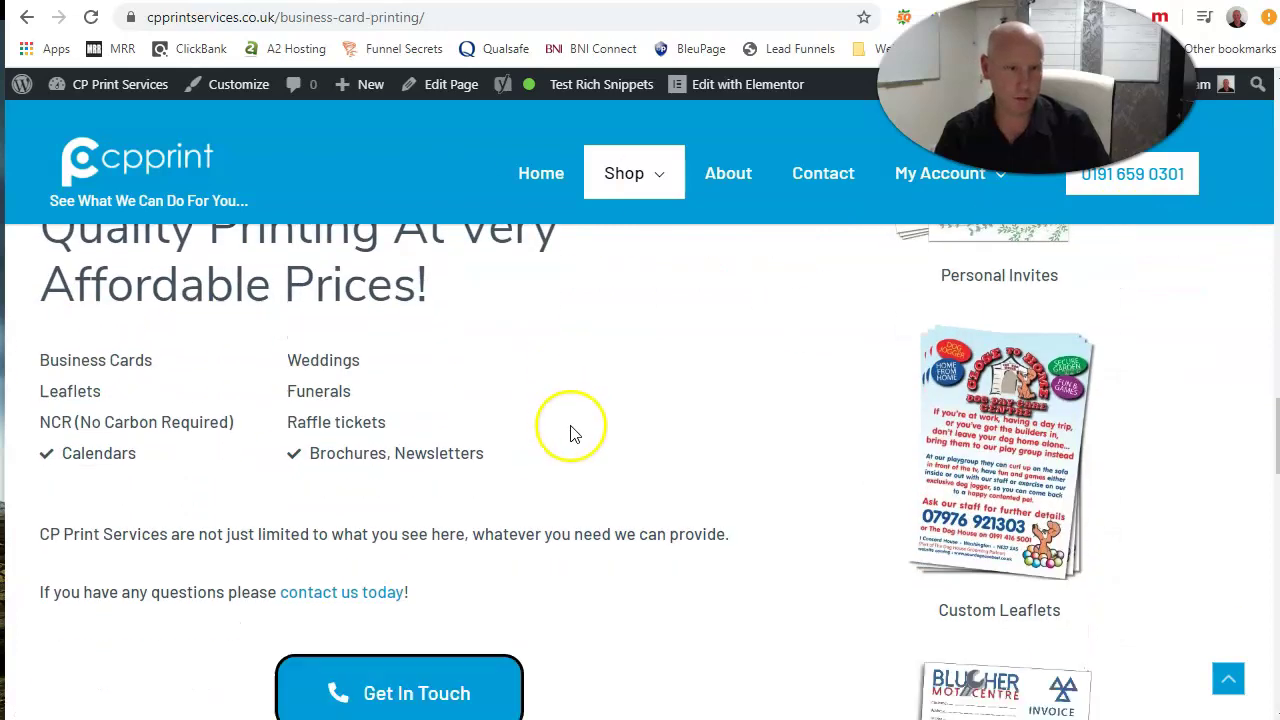
scroll(914, 429, down, 4)
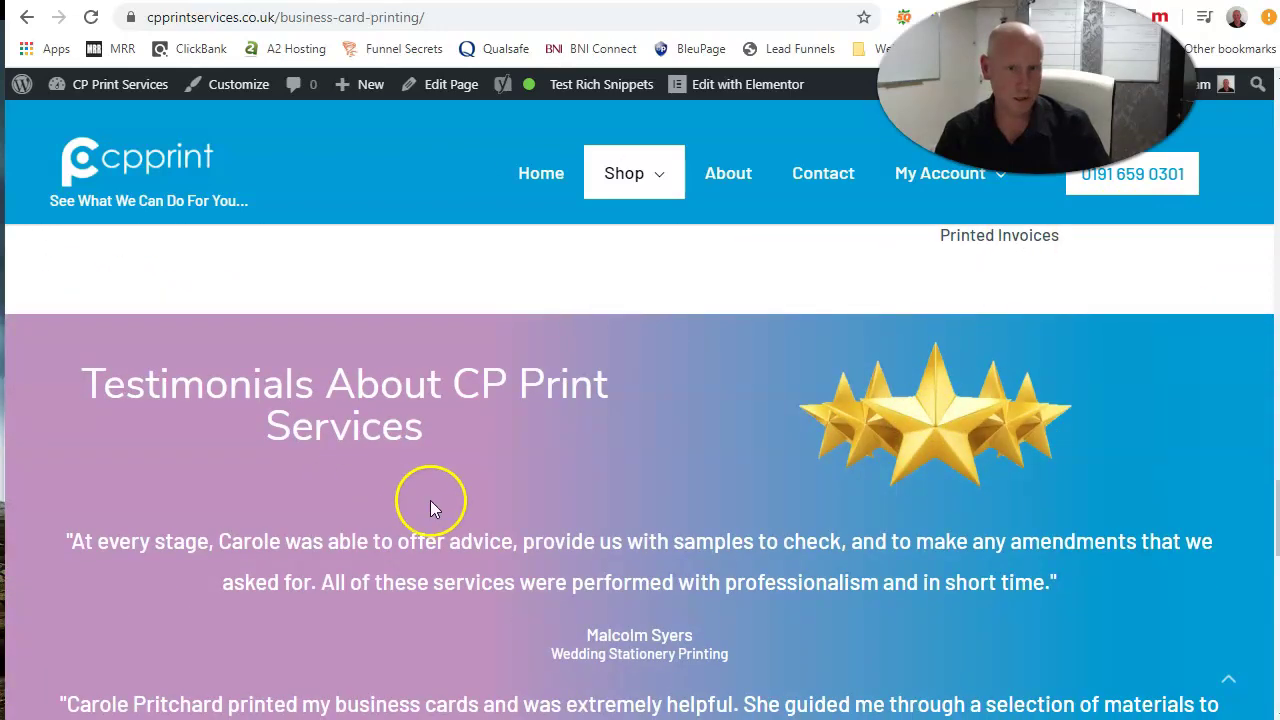
scroll(646, 458, down, 12)
scroll(560, 473, up, 15)
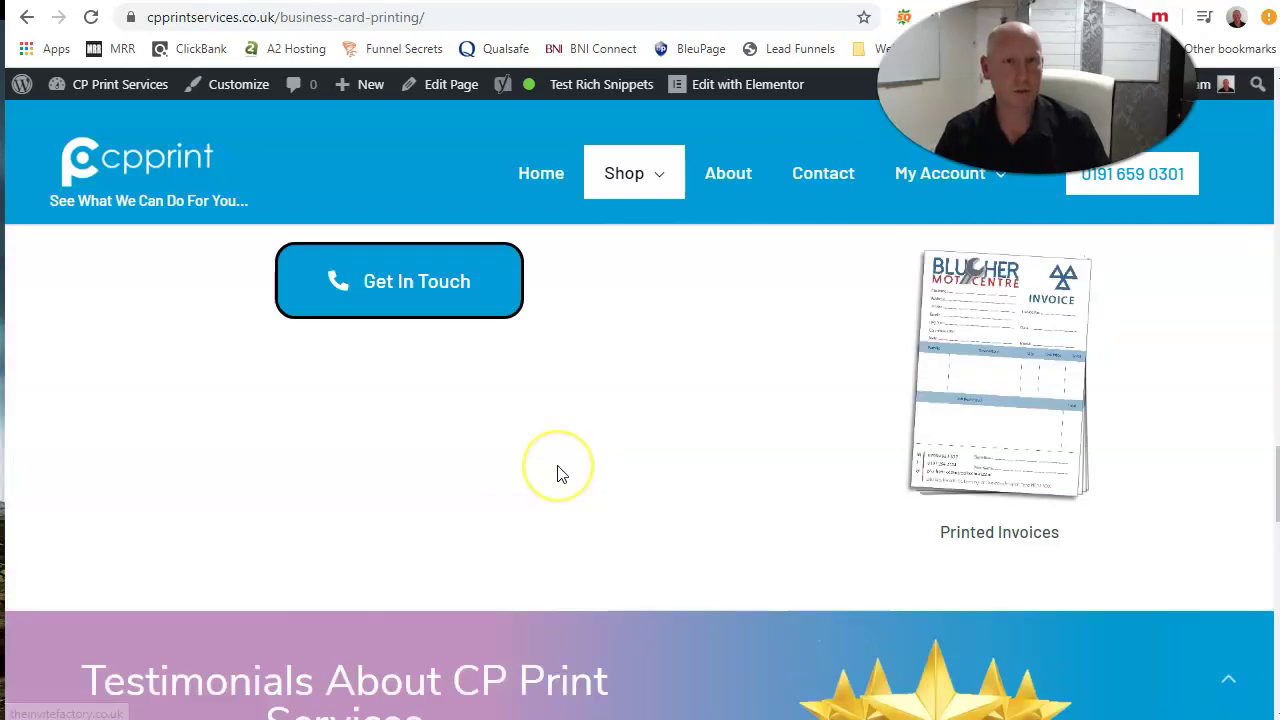
scroll(558, 470, up, 15)
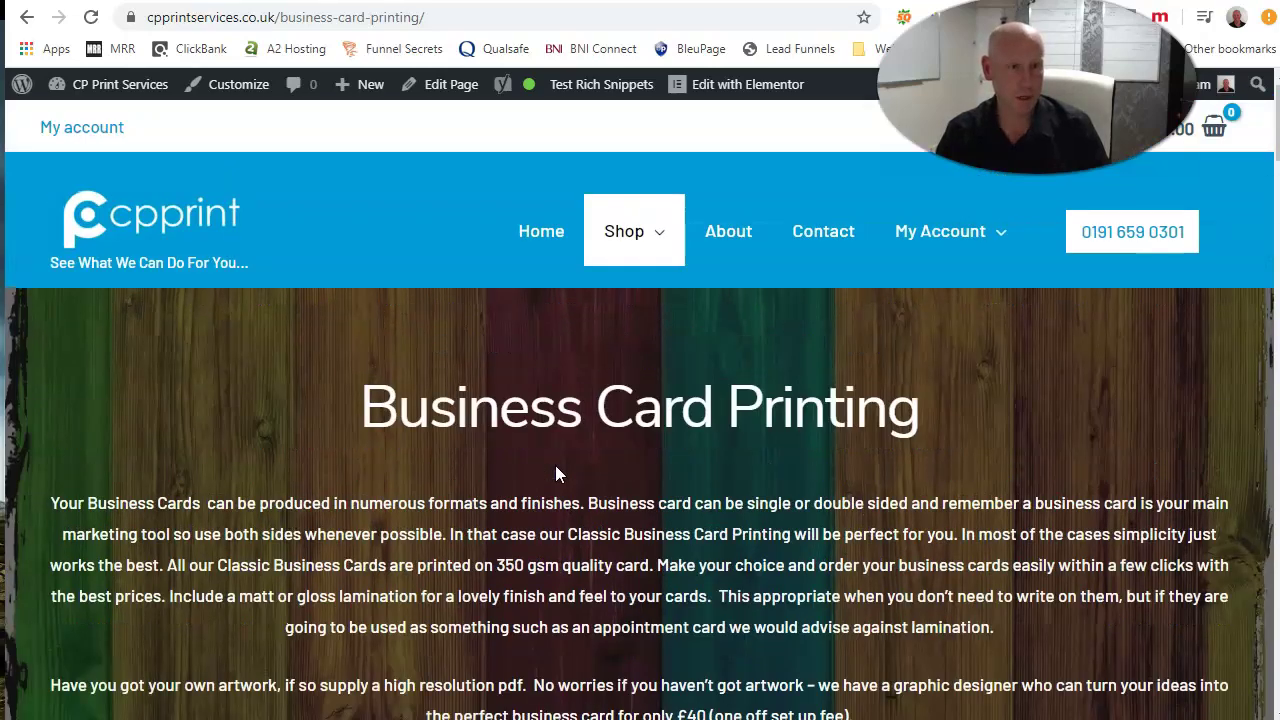
Return to the WordPress dashboard and open the page for adding new plugins.
click(569, 442)
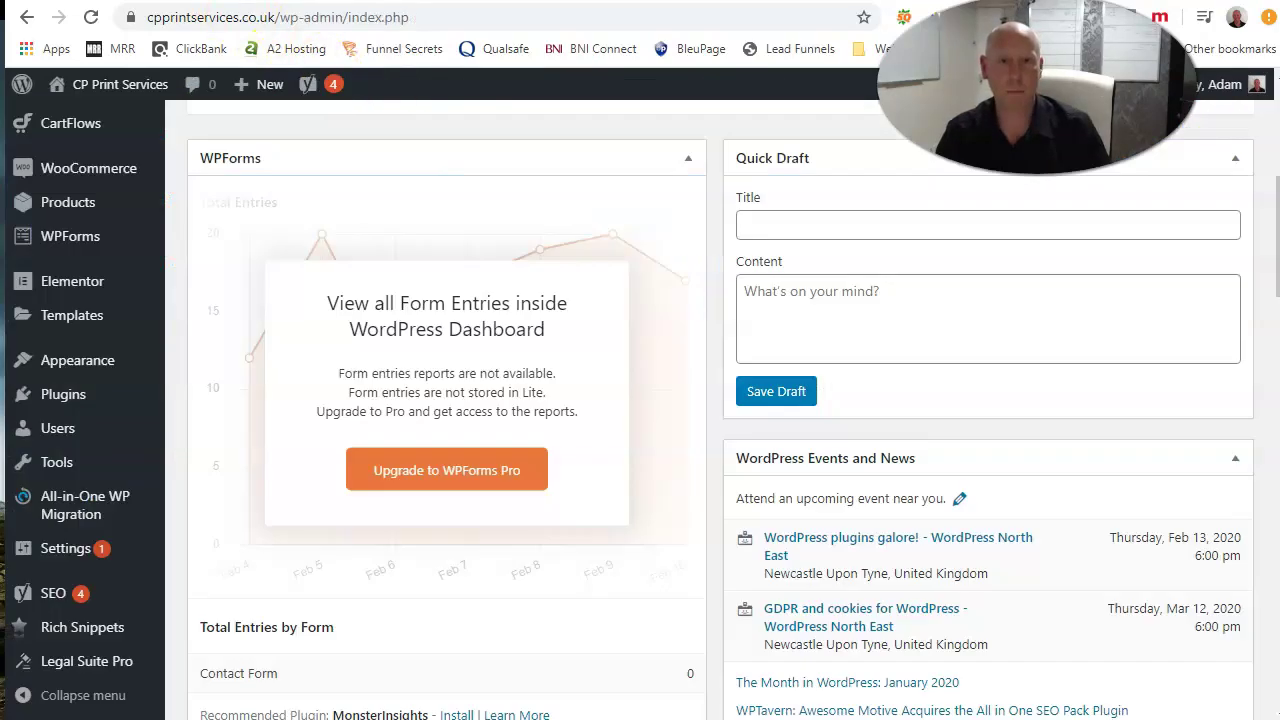
mouse_move(63, 507)
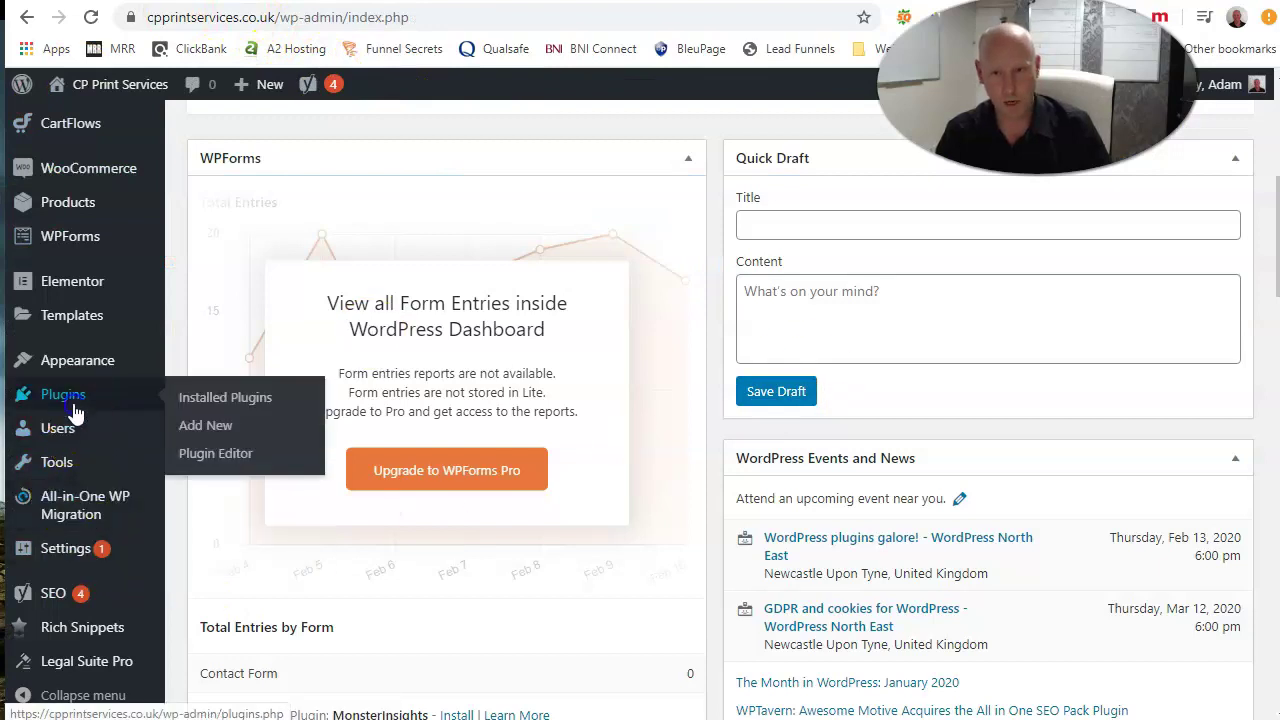
click(42, 414)
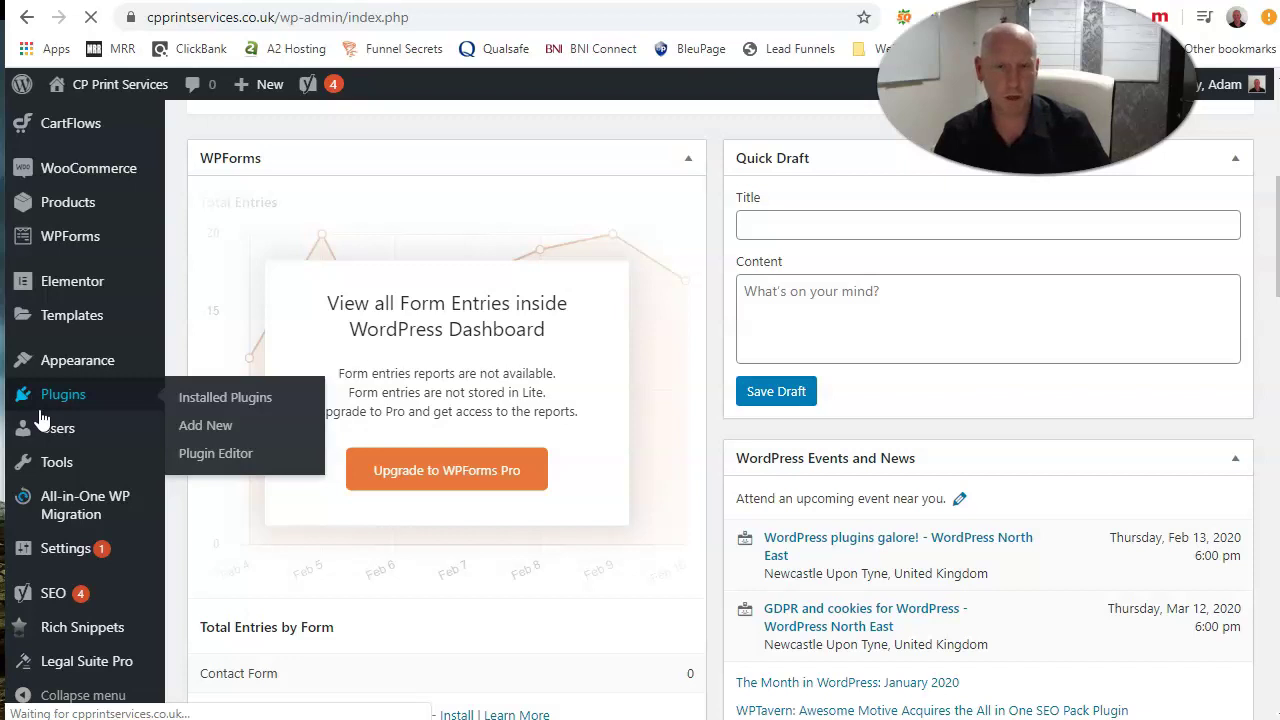
click(55, 400)
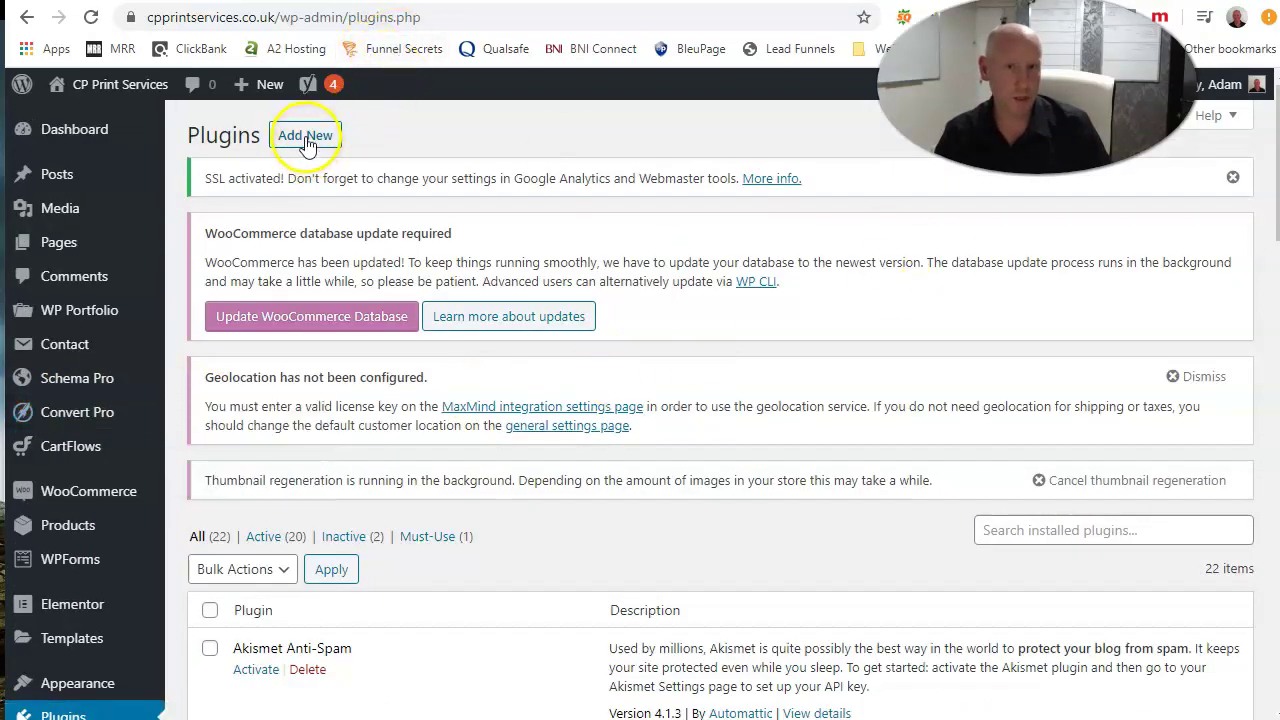
click(305, 137)
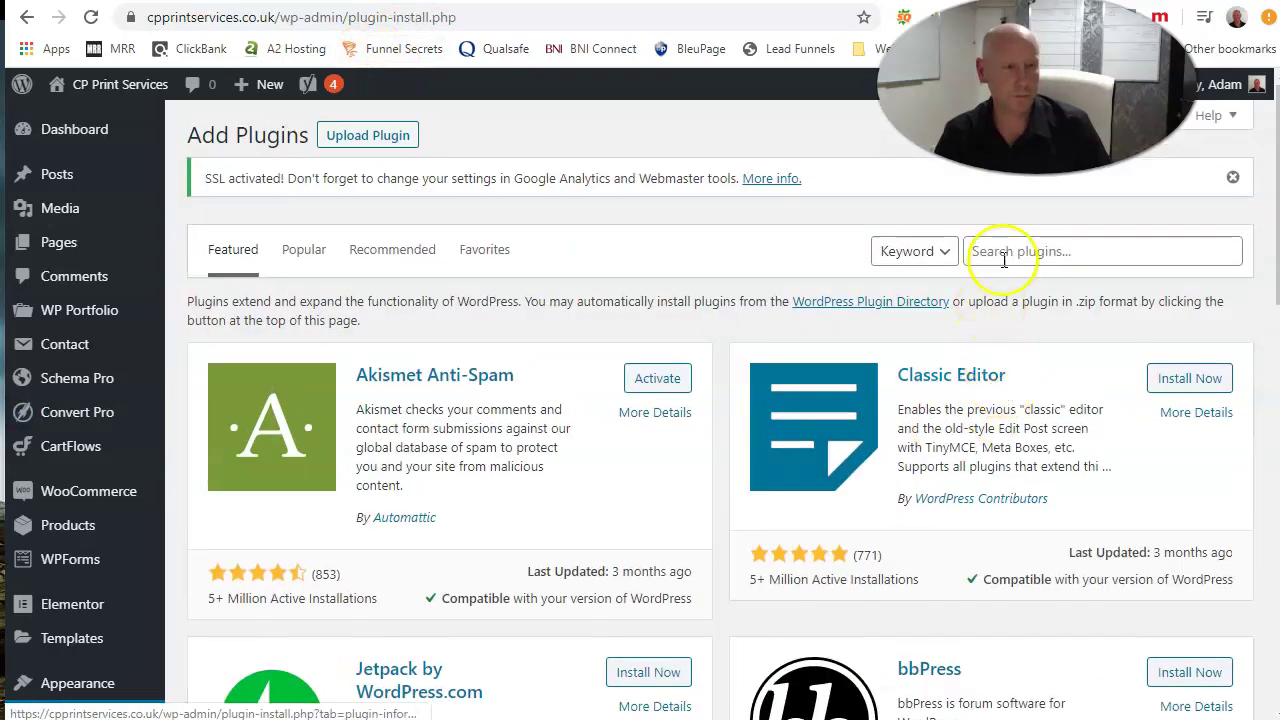
Search the plugin directory for "clone page" and look through the matching plugins.
click(1012, 251)
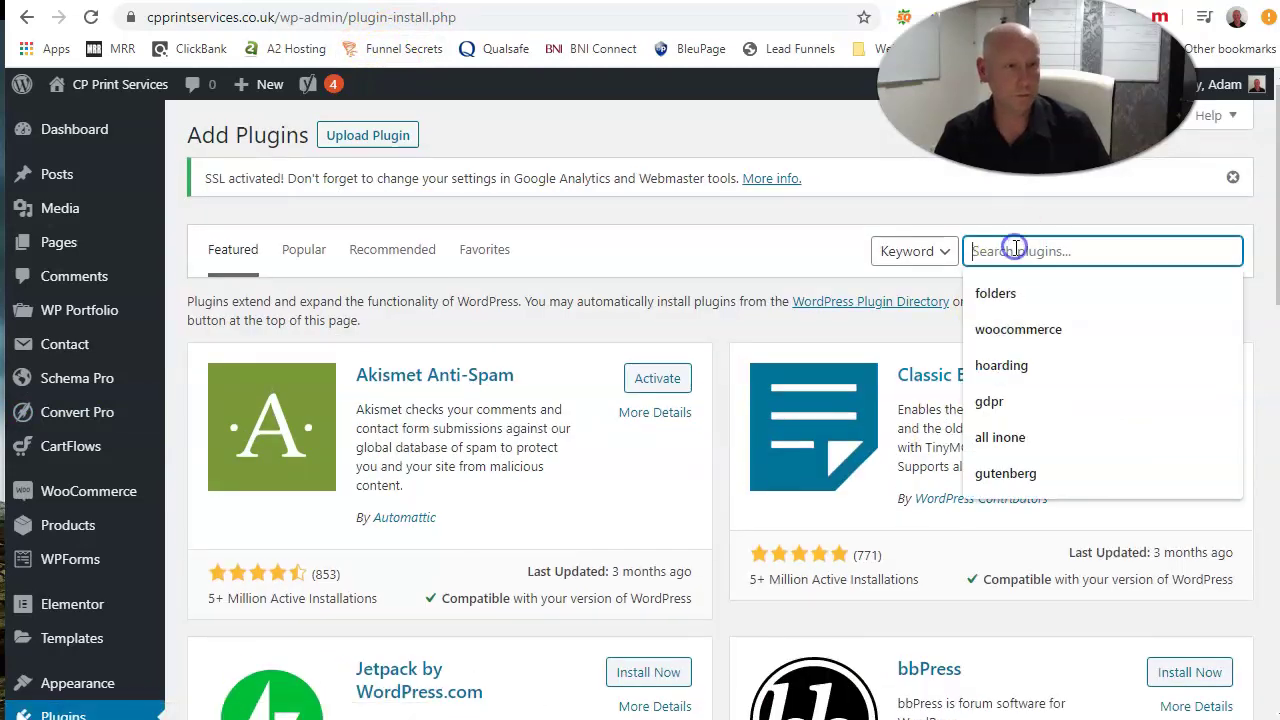
text(clone page)
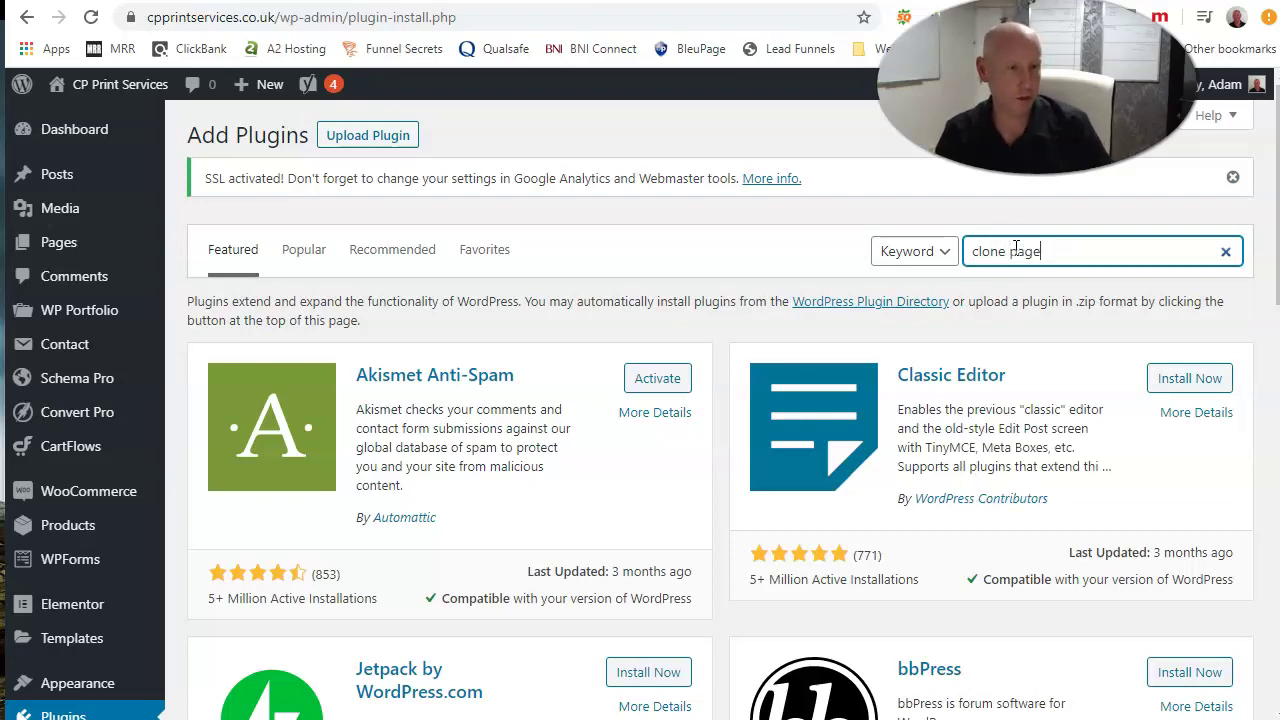
key(Return)
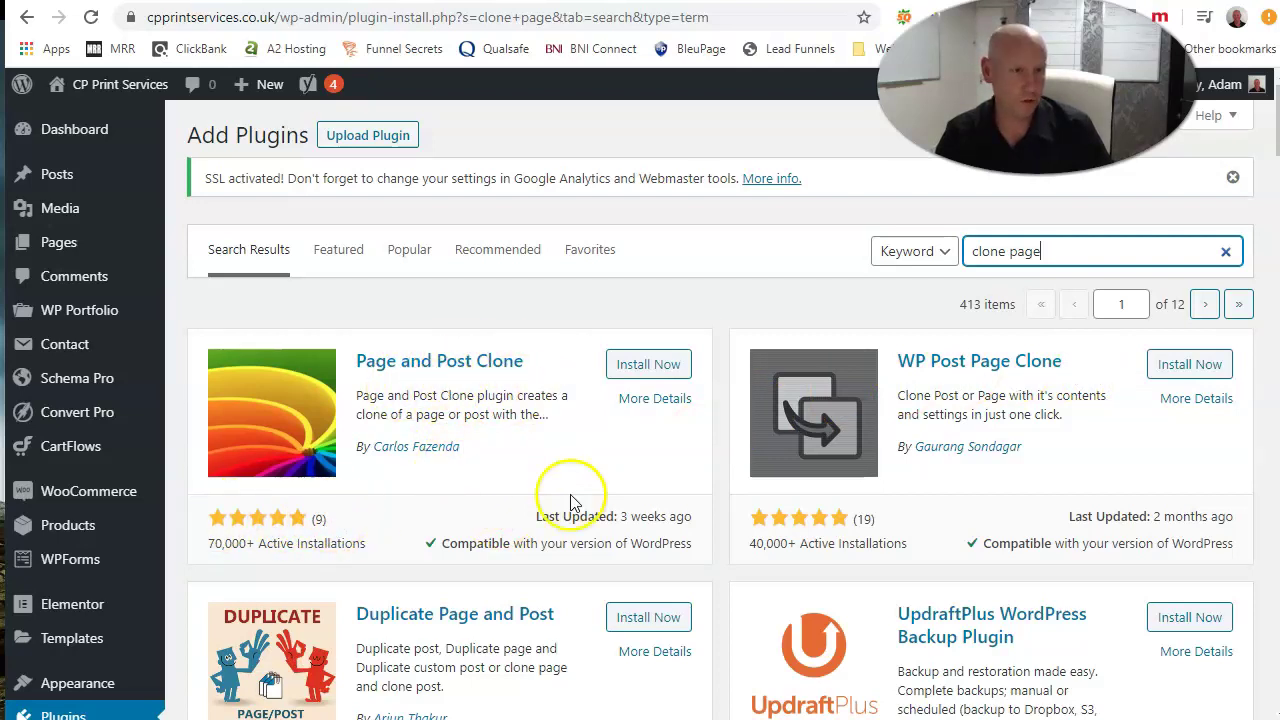
scroll(568, 500, down, 1)
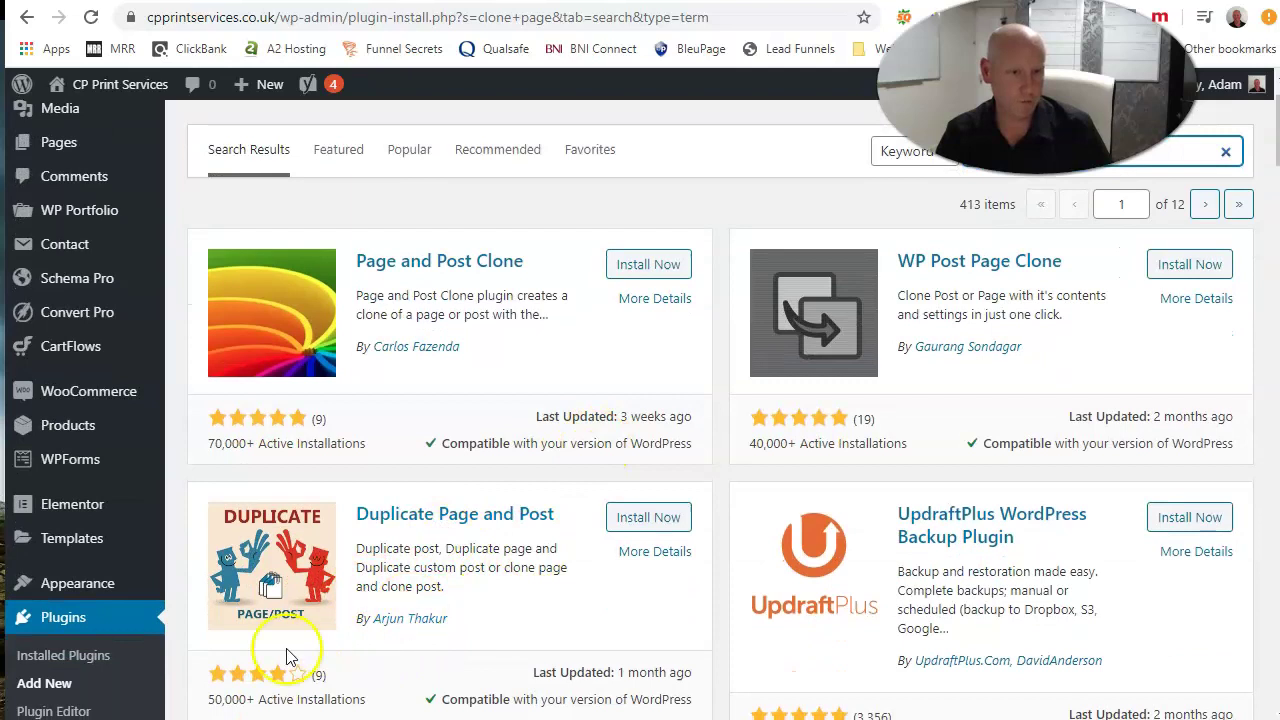
scroll(531, 666, down, 2)
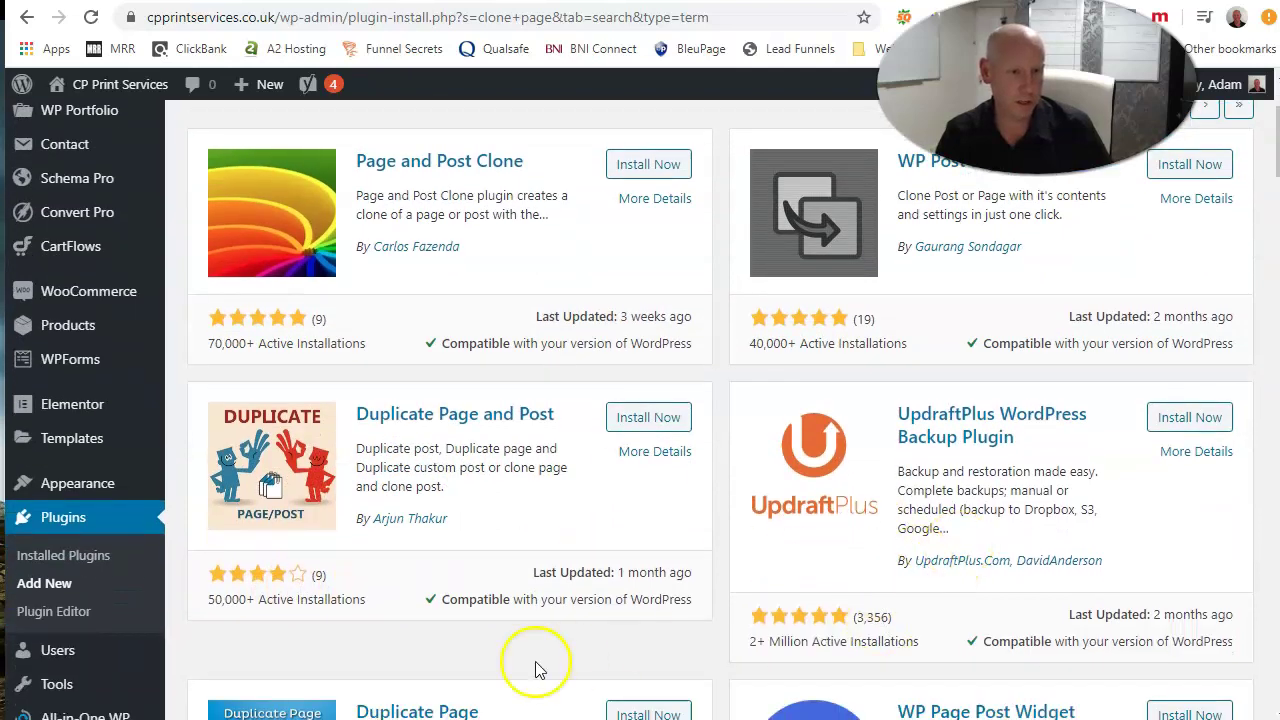
scroll(415, 503, up, 3)
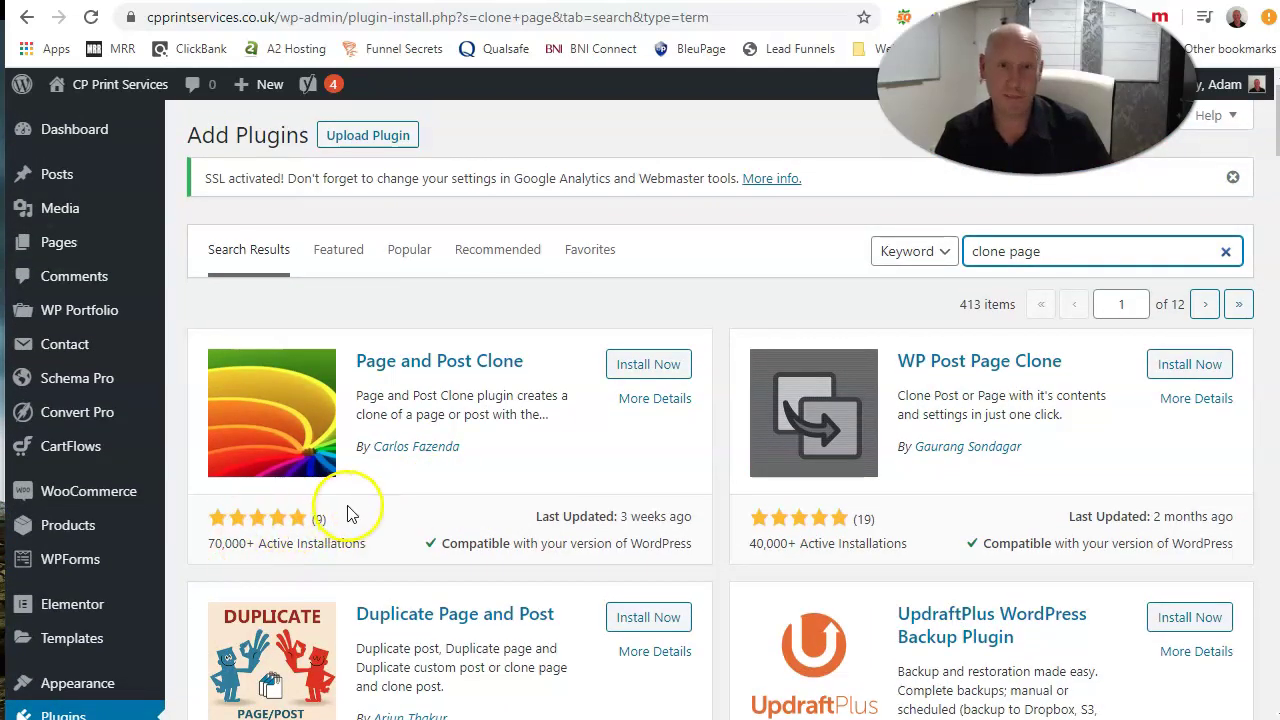
Install and activate the Page and Post Clone plugin.
click(649, 370)
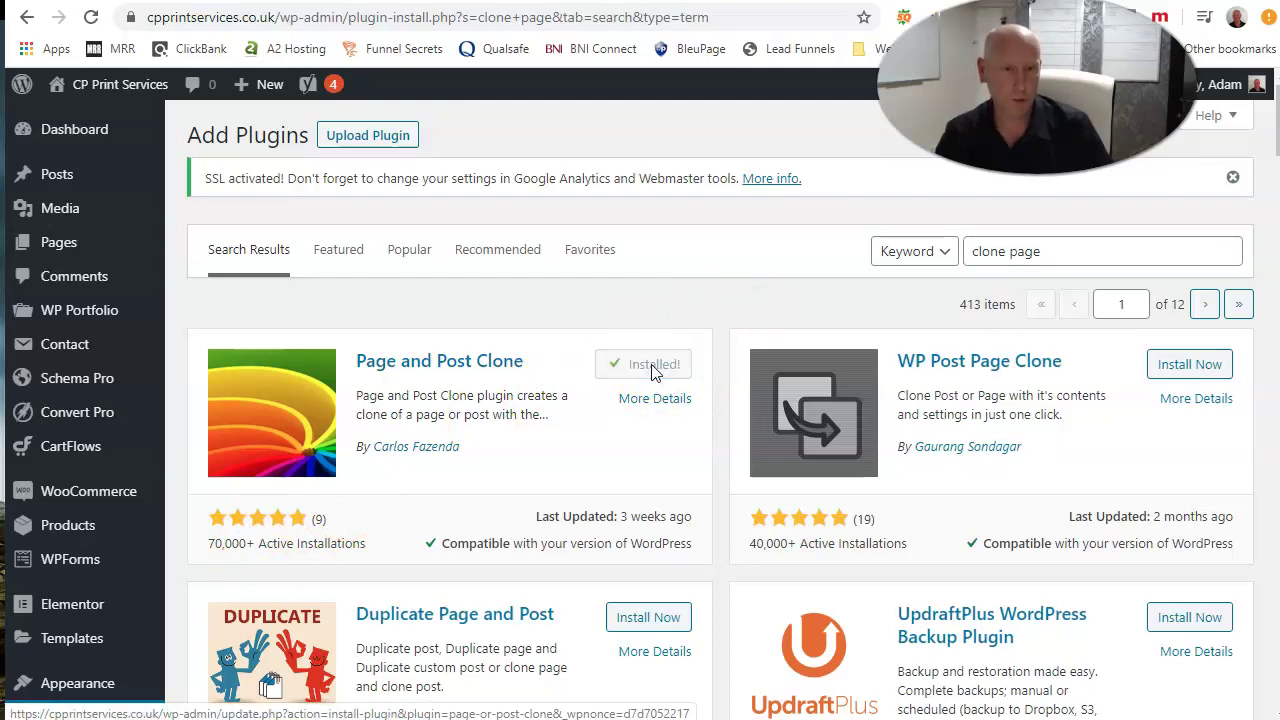
click(659, 368)
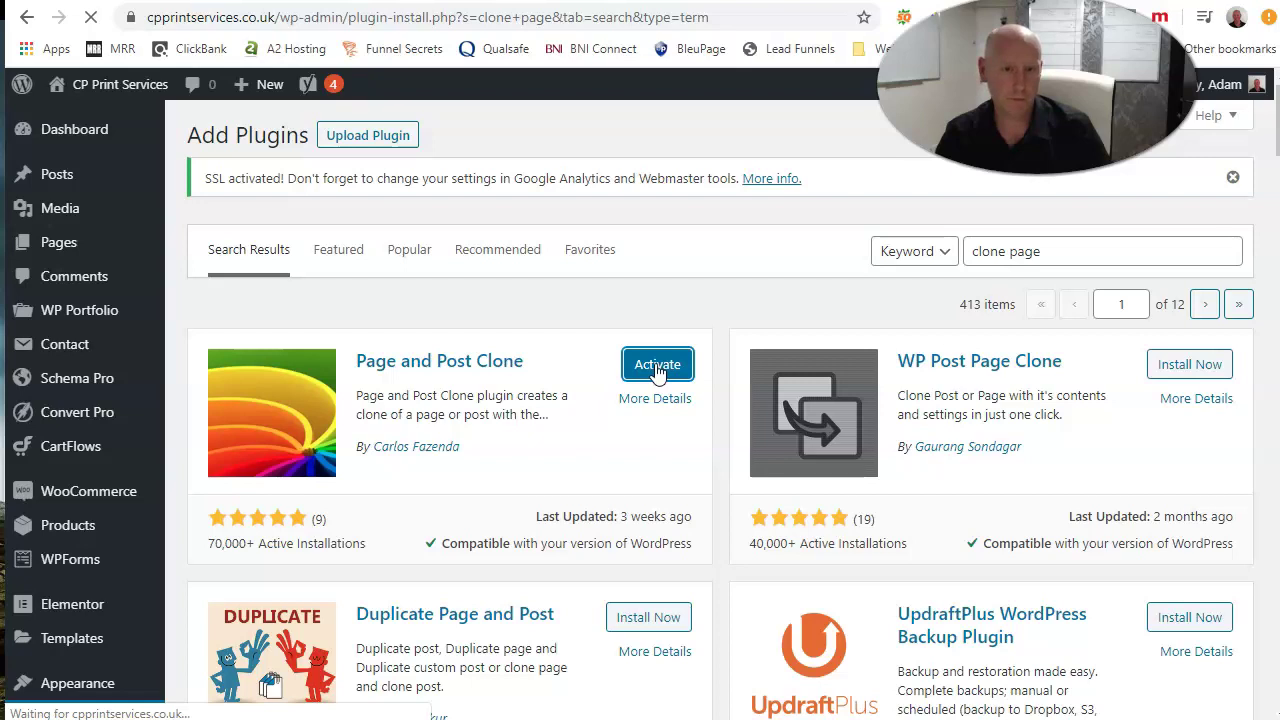
click(659, 392)
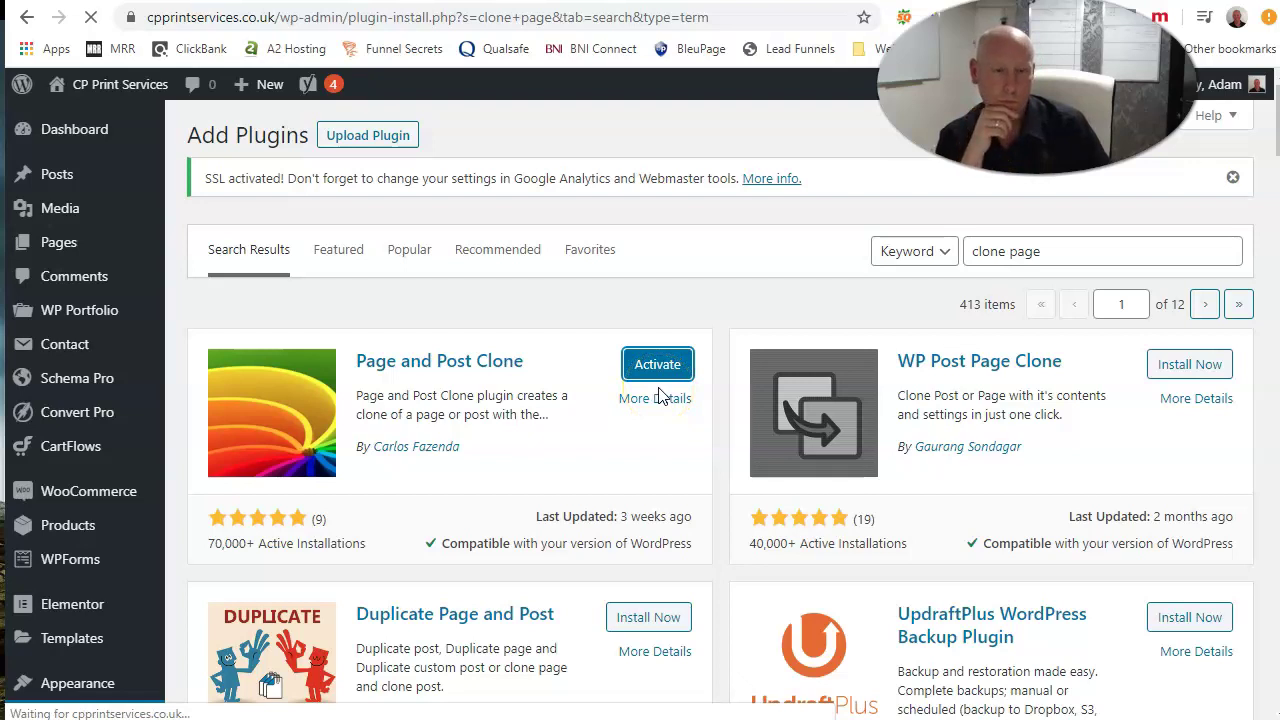
scroll(580, 420, down, 3)
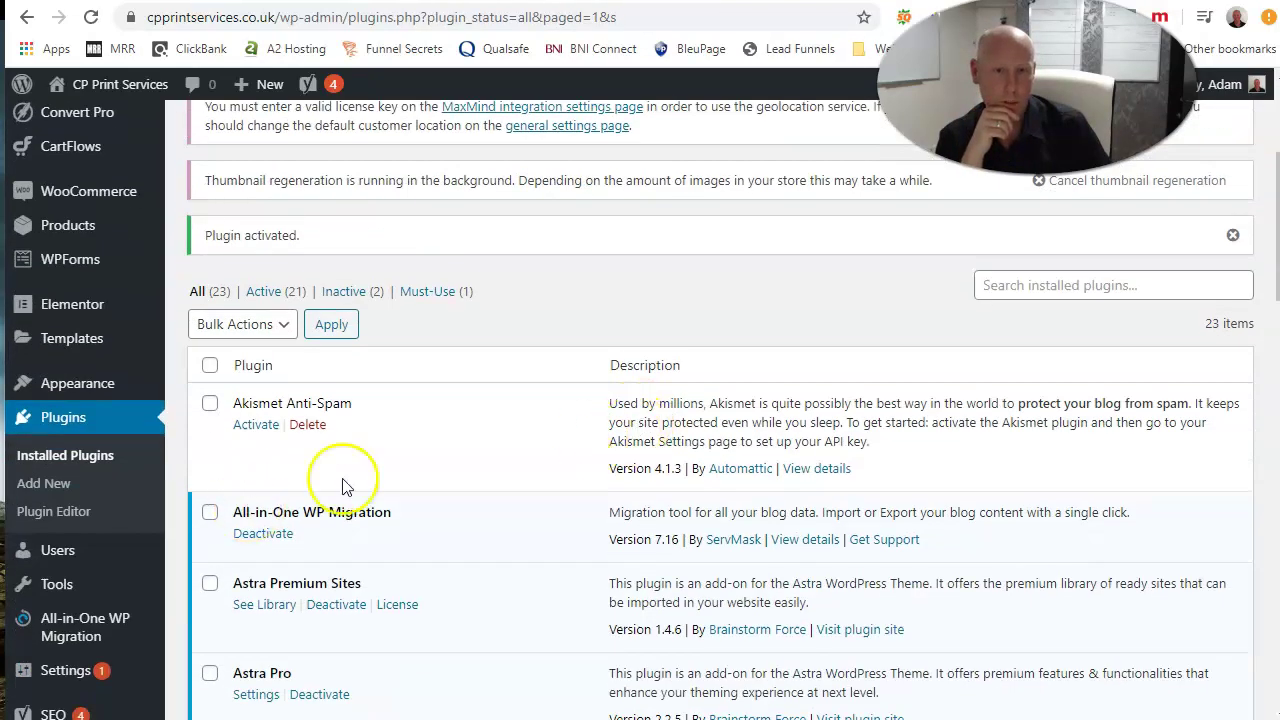
scroll(215, 465, up, 3)
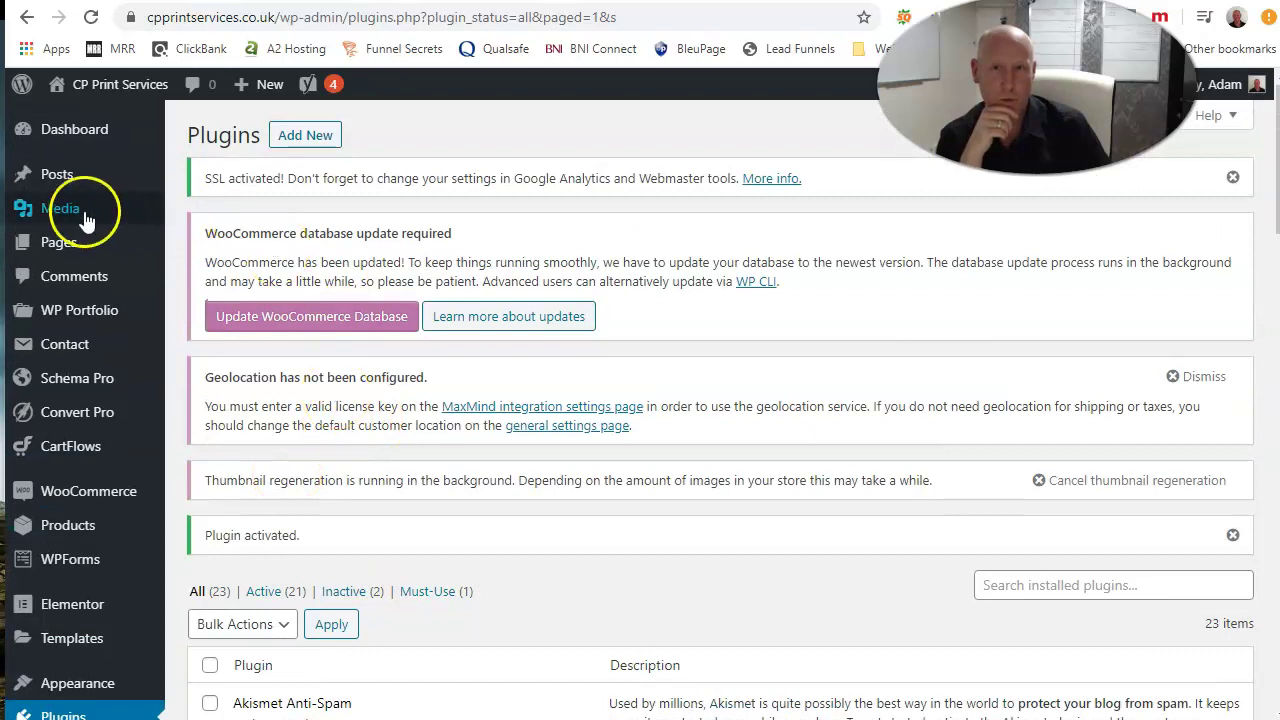
Clone the Business Card Printing page from the list of all pages.
click(72, 258)
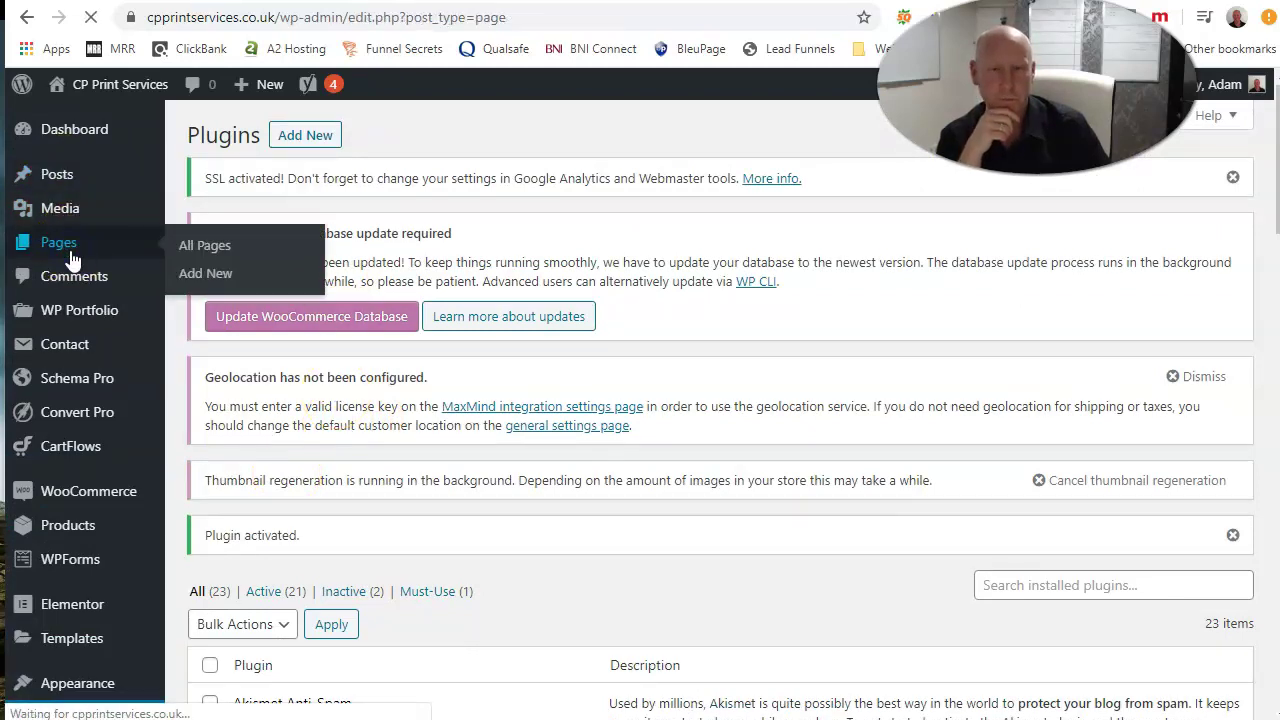
mouse_move(210, 345)
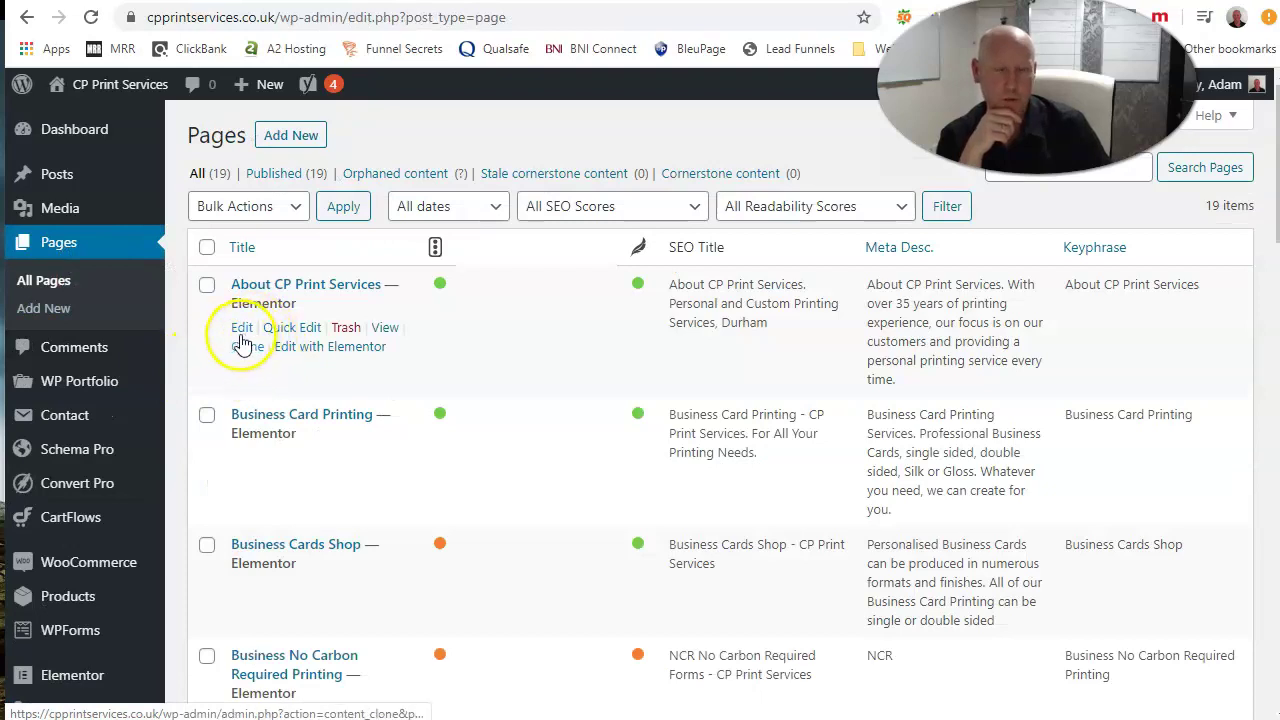
scroll(334, 257, down, 2)
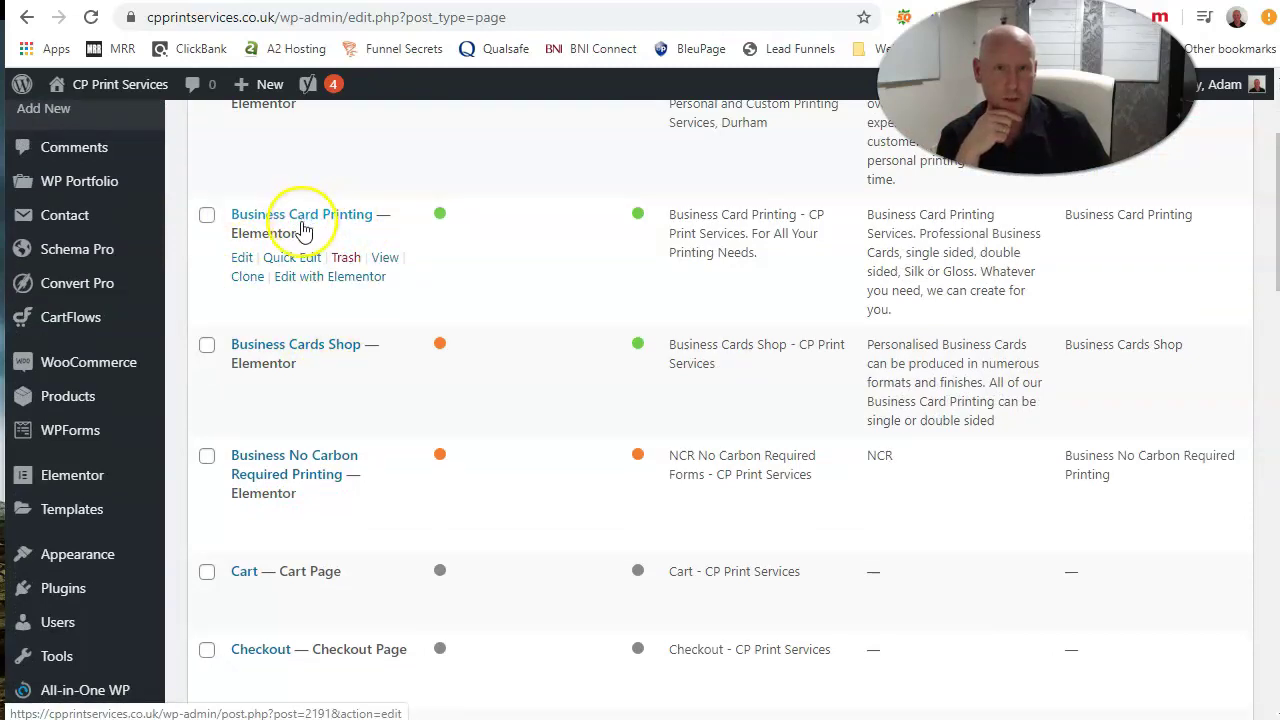
click(249, 279)
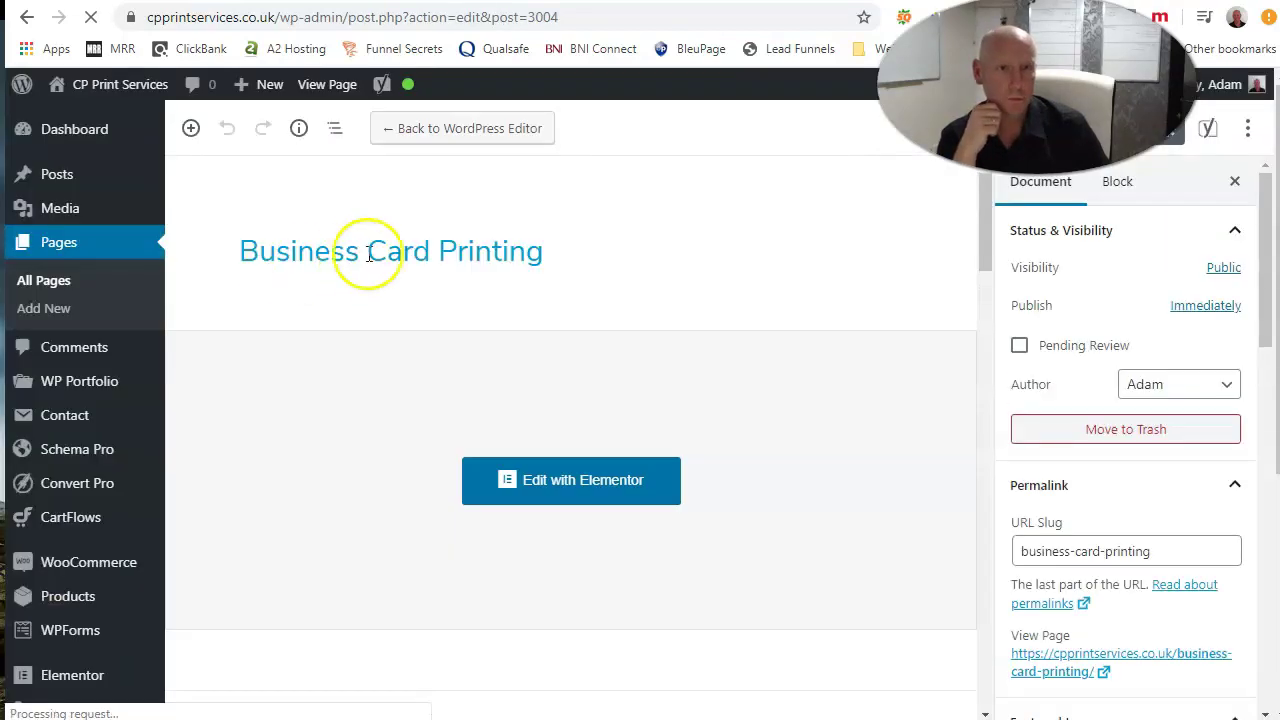
Replace the cloned page's title with "Test Category Page 2".
click(553, 251)
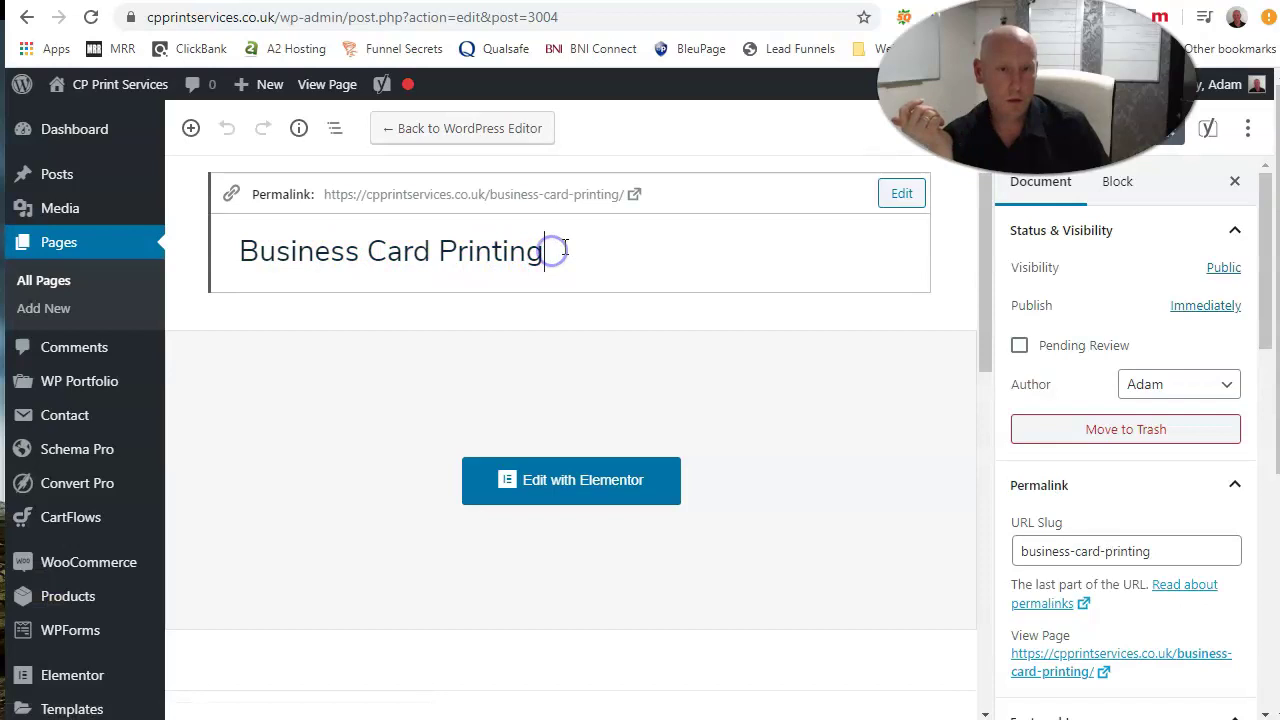
click(247, 251)
text(Tes)
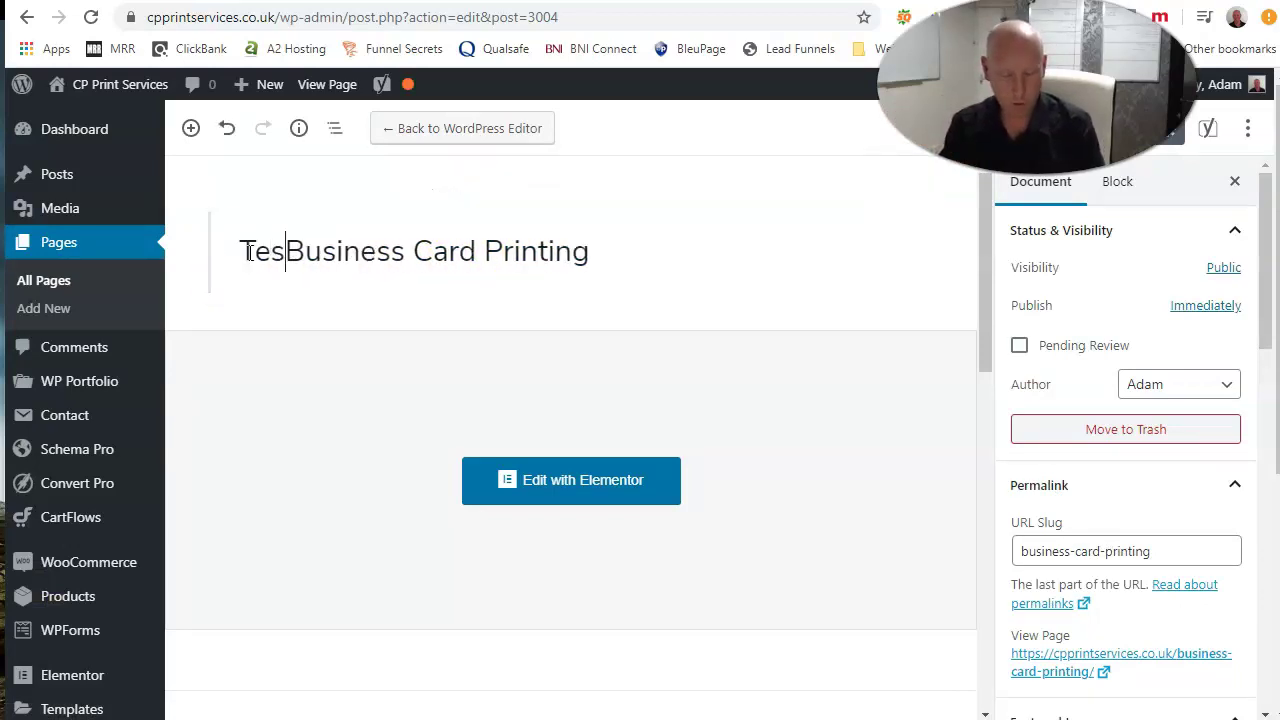
text(t )
text(Catego)
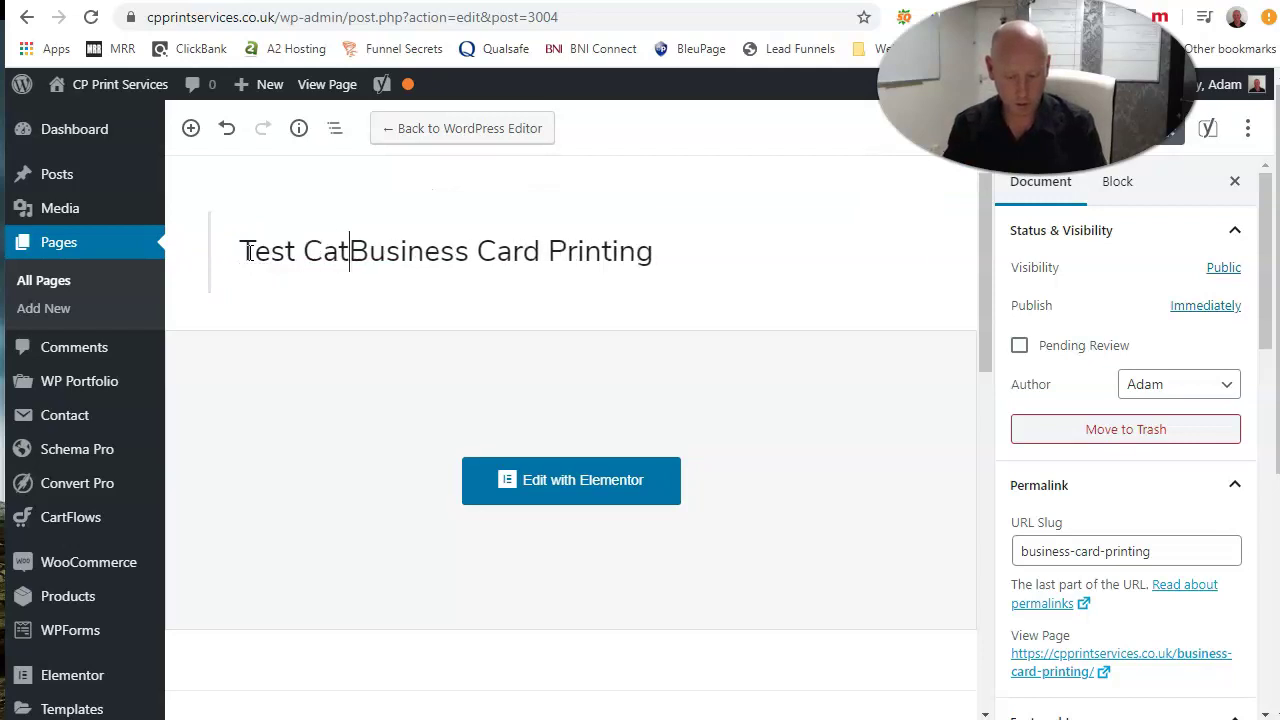
text(ry Page )
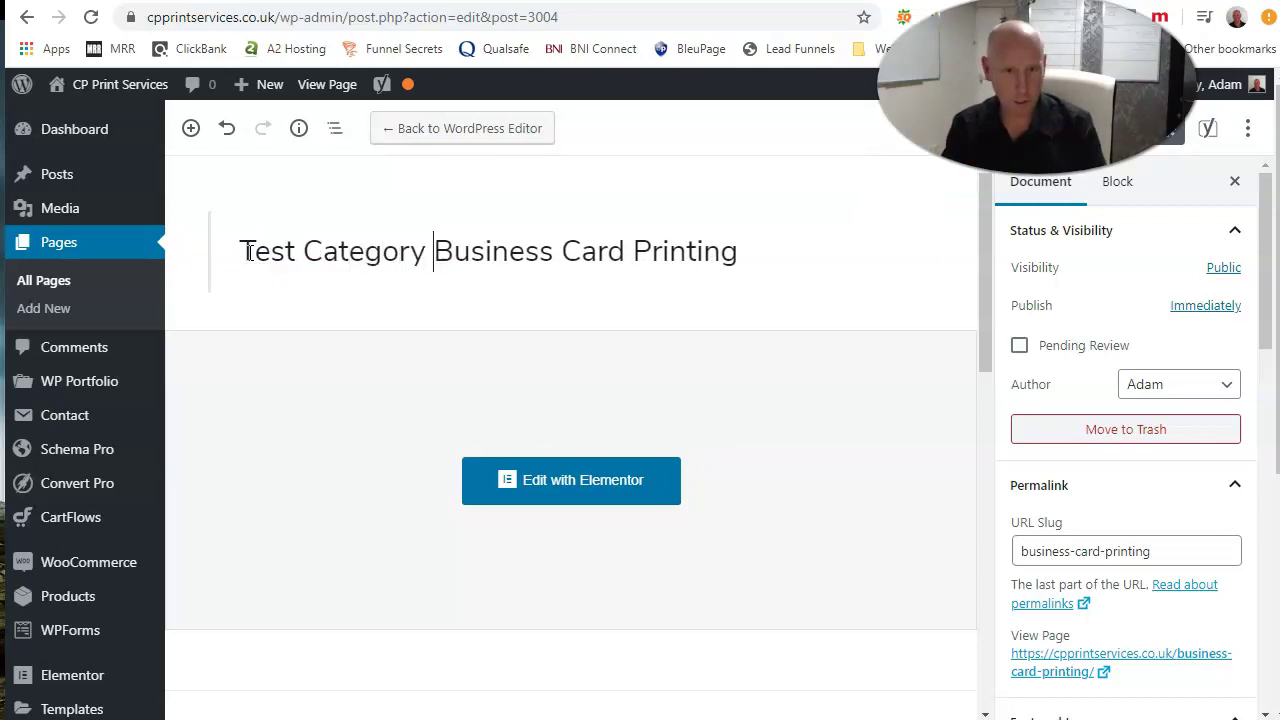
text(2)
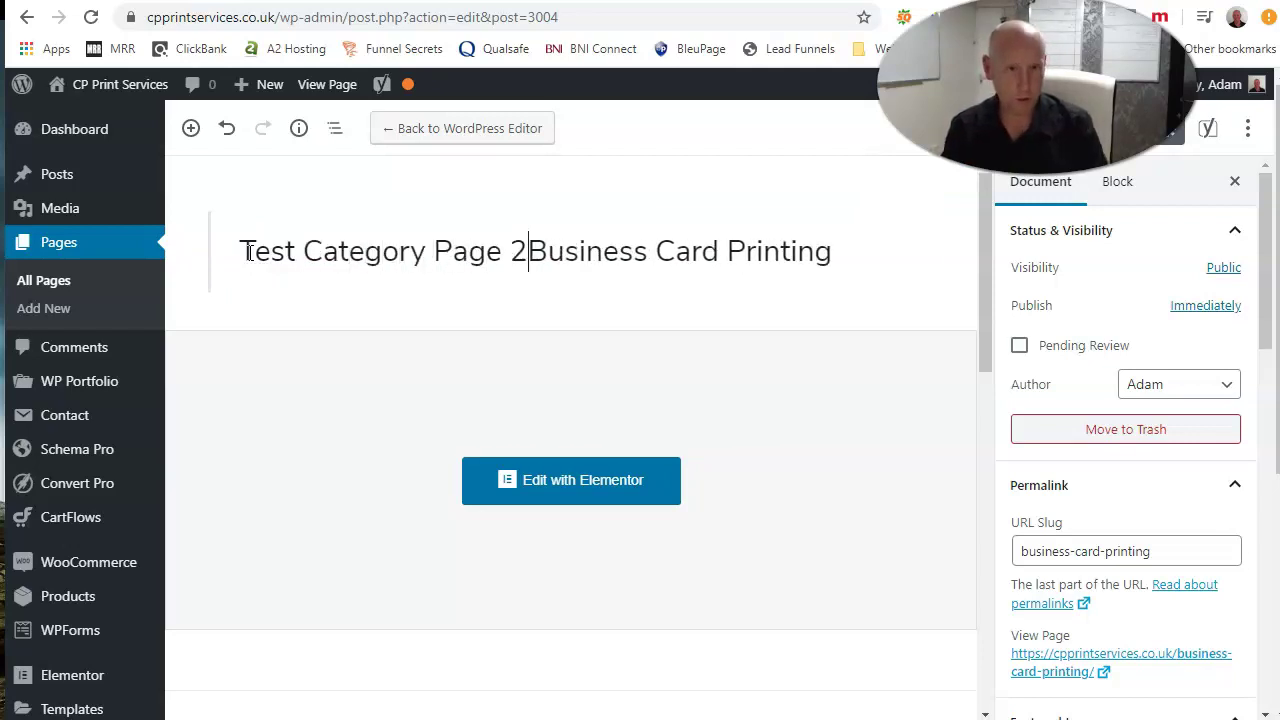
key(Delete)
key(Delete)
key(Delete)
key(Delete)
key(Delete)
key(Delete)
key(Delete)
key(Delete)
key(Delete)
key(Delete)
key(Delete)
key(Delete)
key(Delete)
key(Delete)
key(Delete)
key(Delete)
key(Delete)
key(Delete)
key(Delete)
key(Delete)
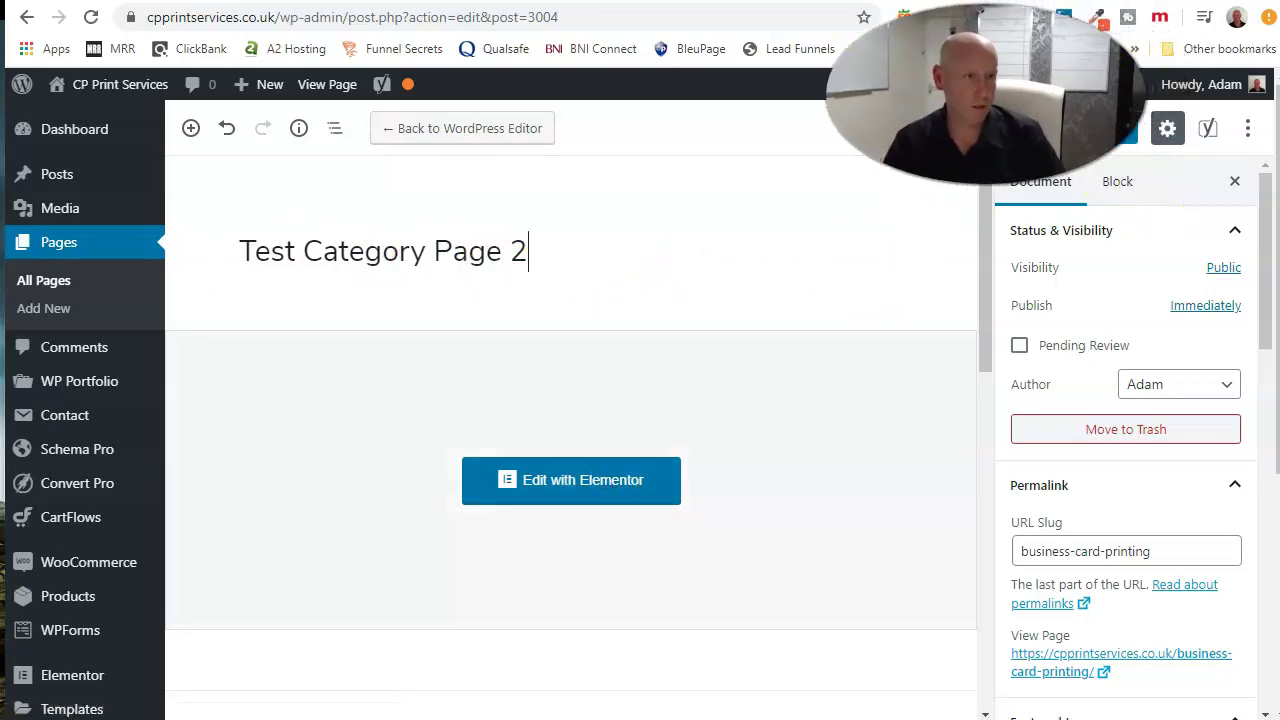
Publish the cloned page and load it in the Elementor editor.
click(1105, 130)
click(1152, 128)
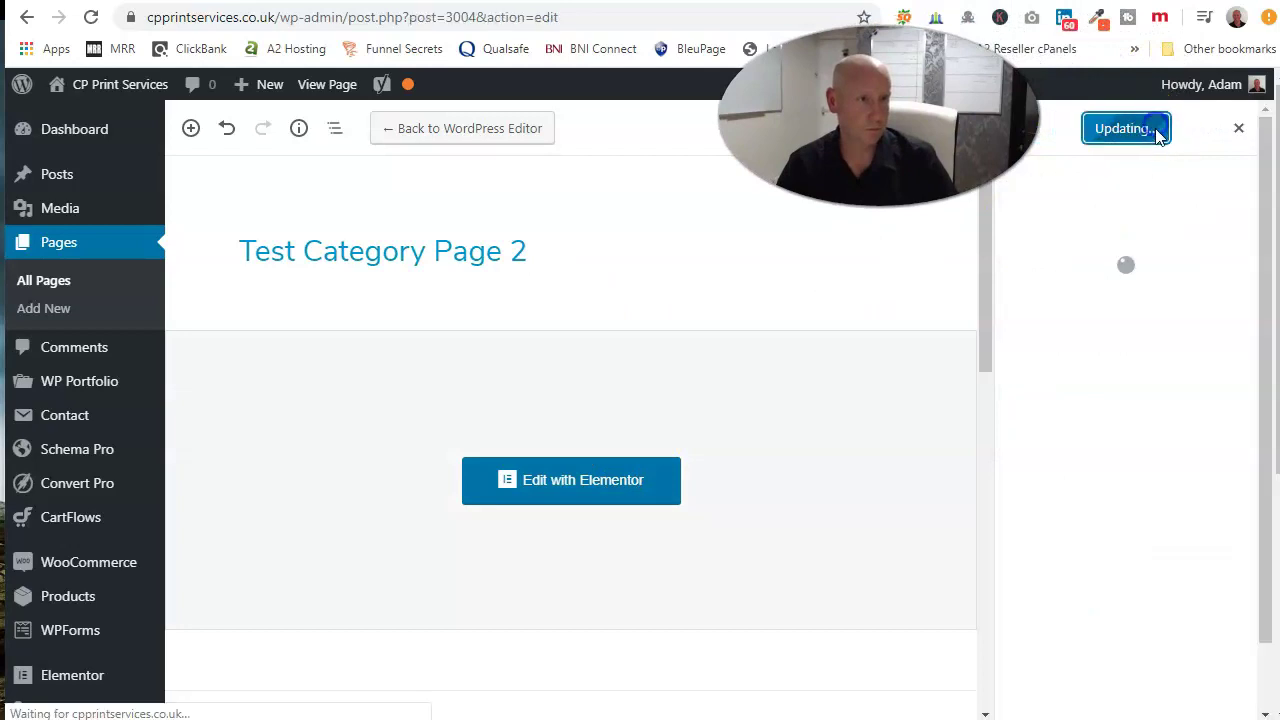
click(580, 495)
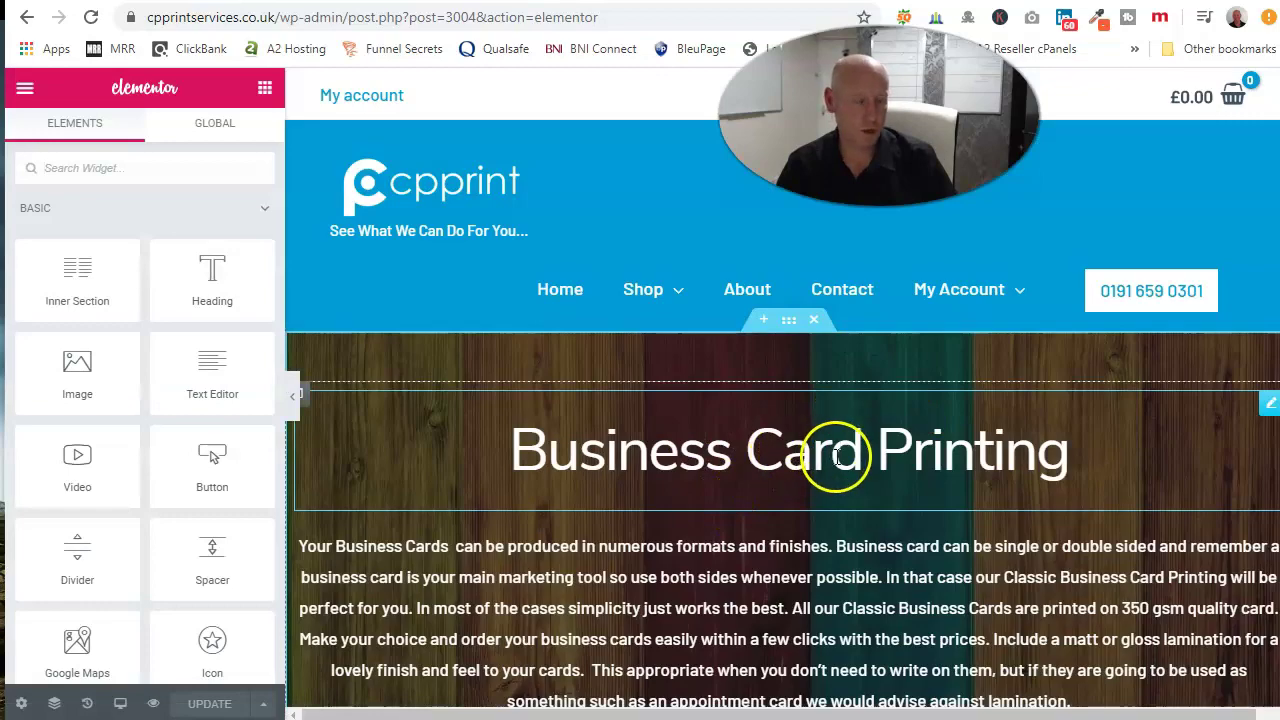
Select the product grid below the "Some Of Our Printed Business Cards" heading and open its query settings.
scroll(836, 455, down, 10)
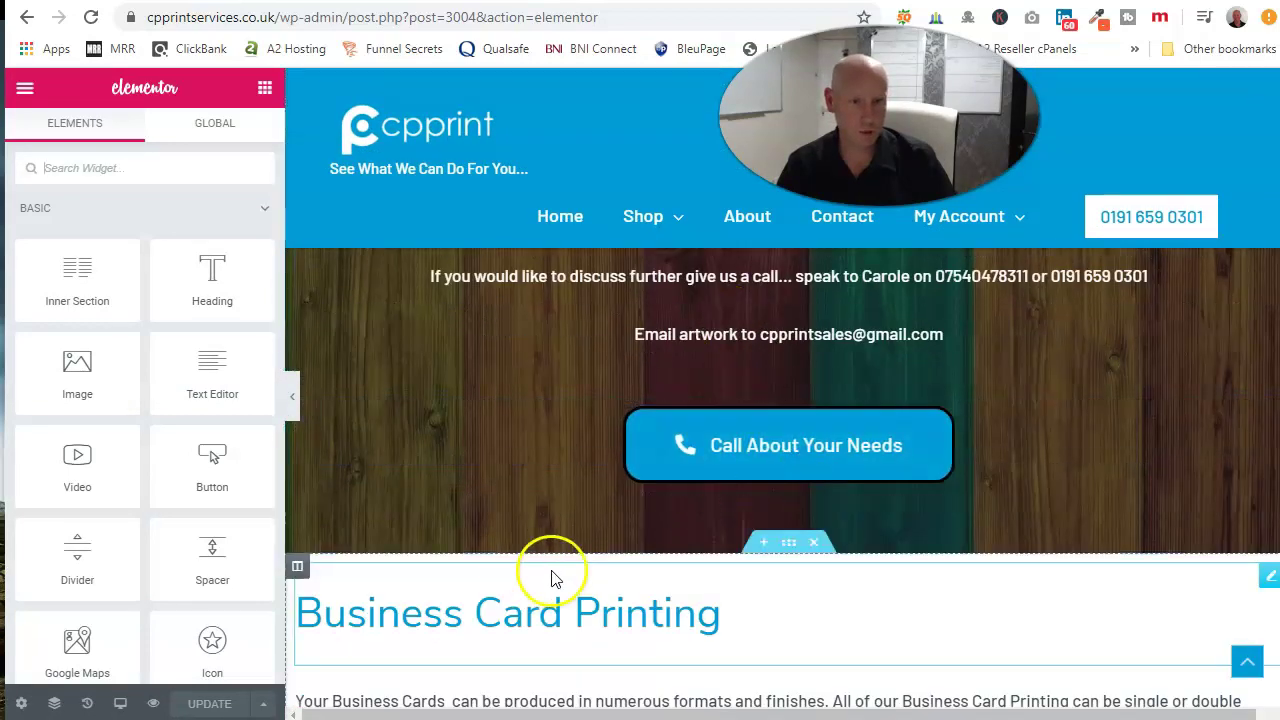
scroll(555, 580, down, 3)
click(332, 410)
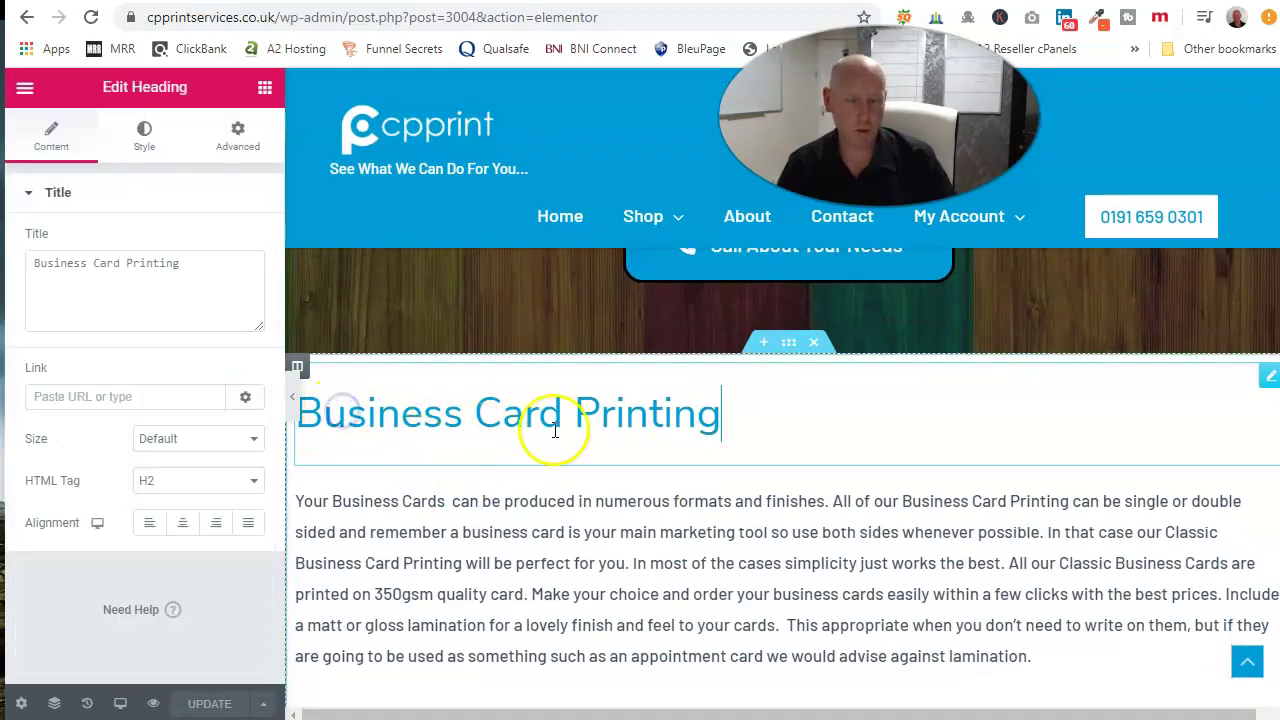
scroll(555, 430, down, 7)
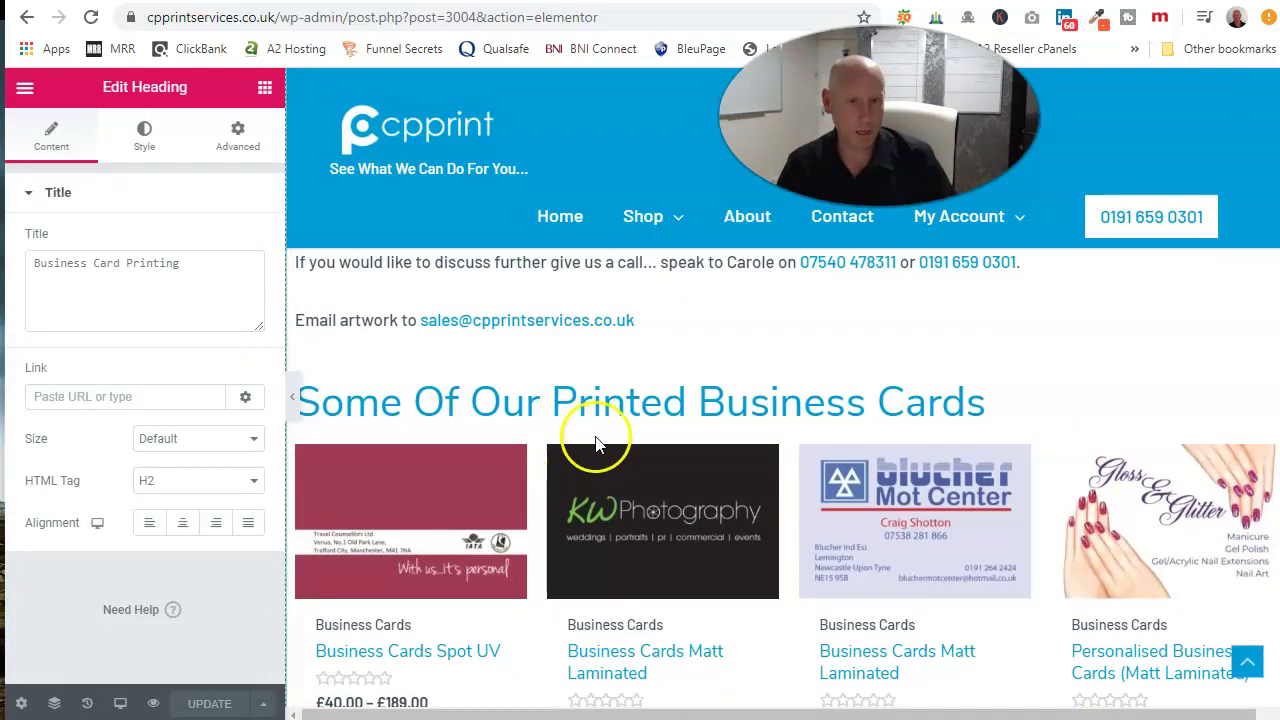
click(733, 566)
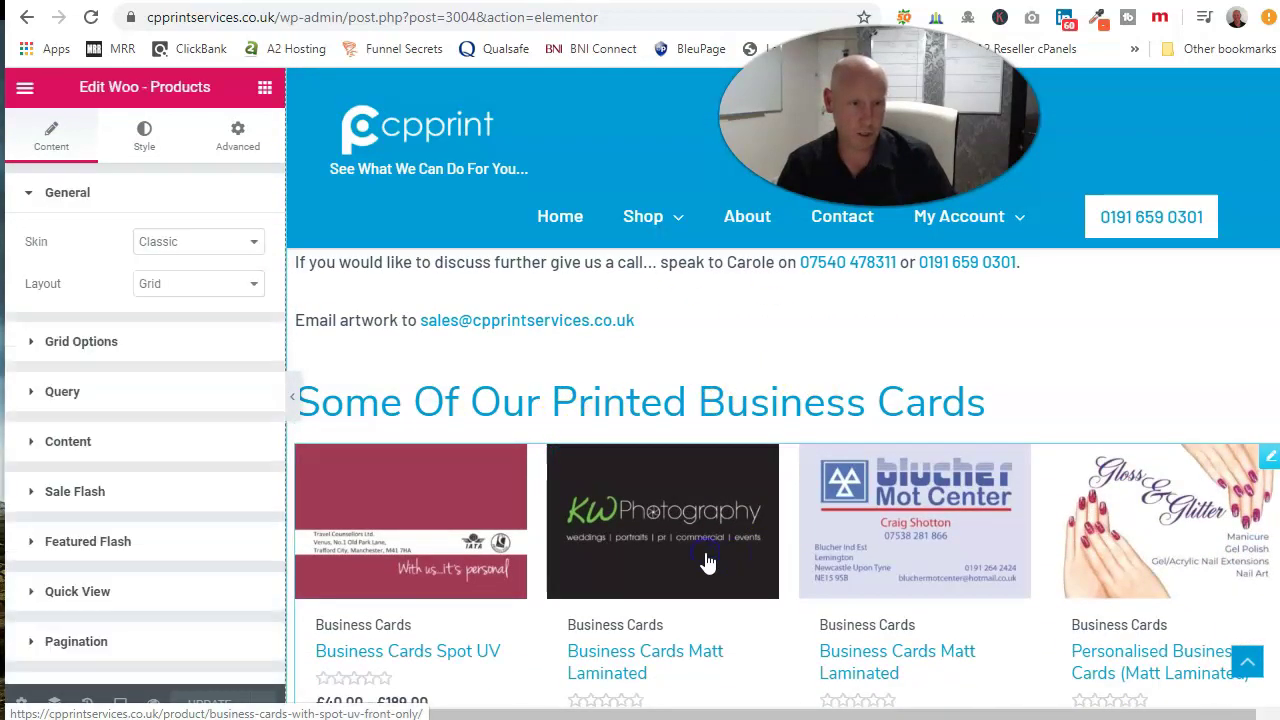
click(163, 349)
click(167, 396)
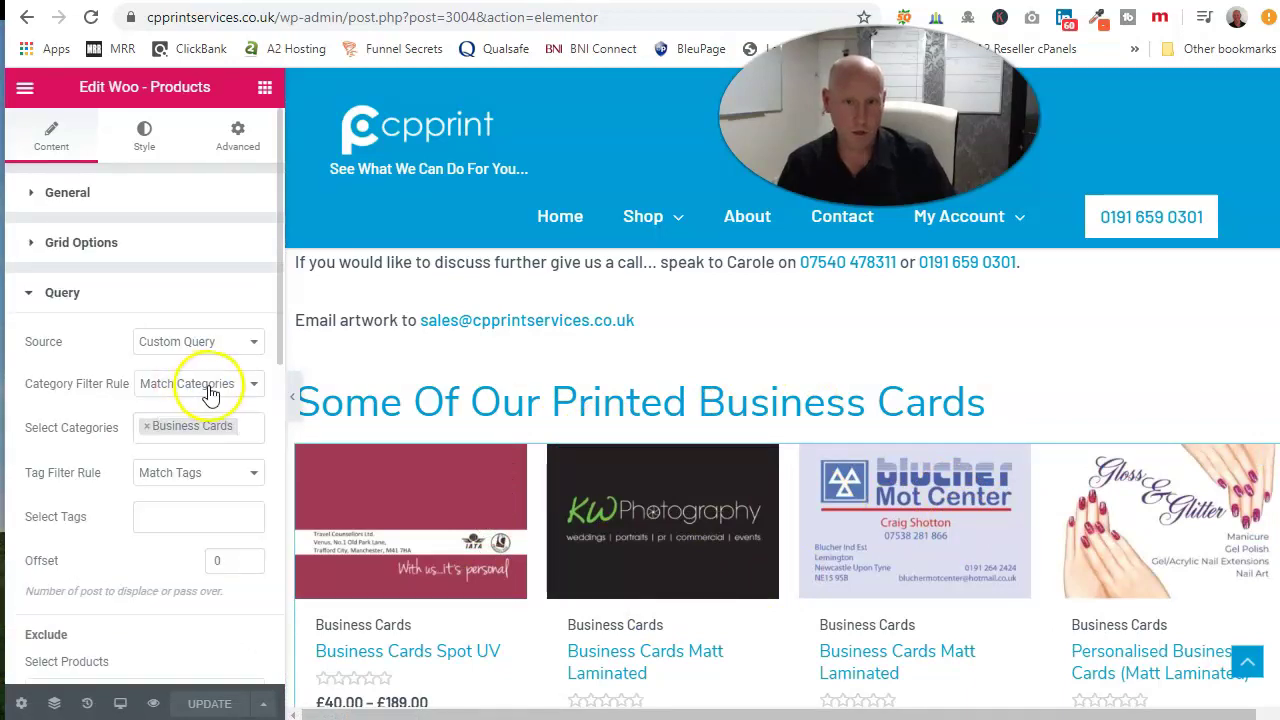
Remove the Business Cards category from the product grid's query.
click(245, 430)
key(BackSpace)
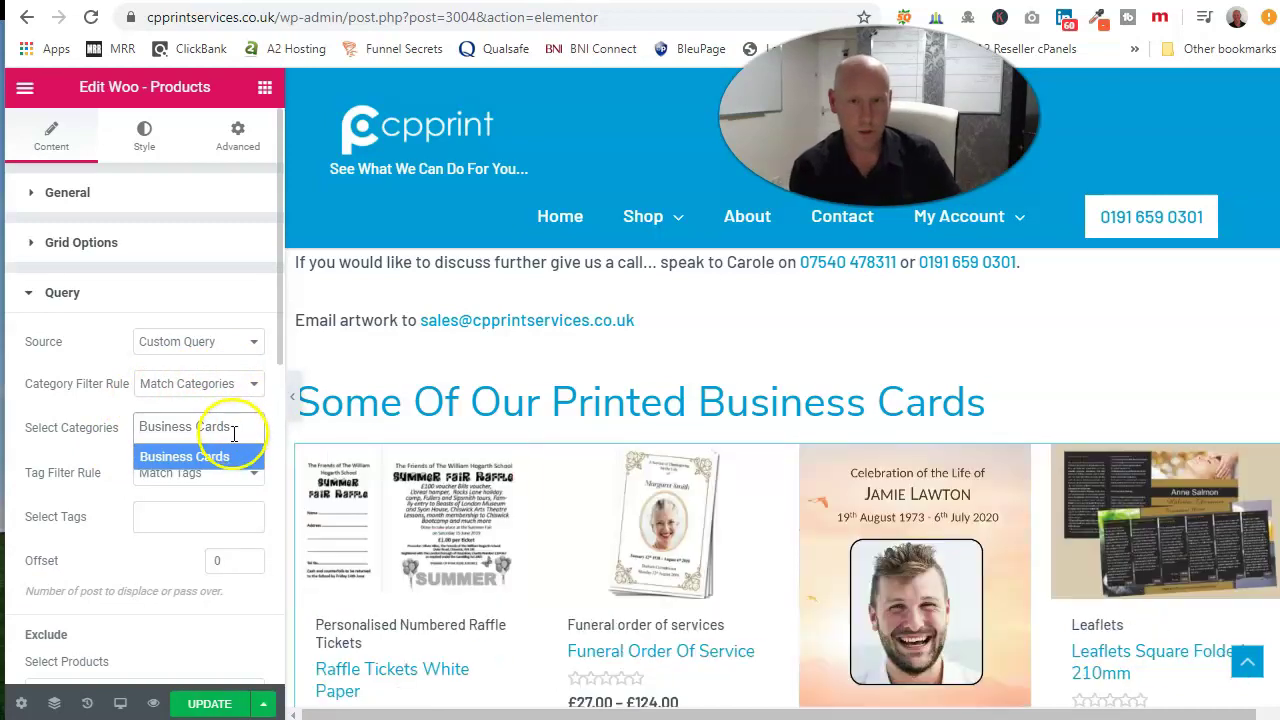
click(240, 428)
Try filtering the product grid by the NCR Pads - Carbonless Forms category, and remove that category again.
click(168, 433)
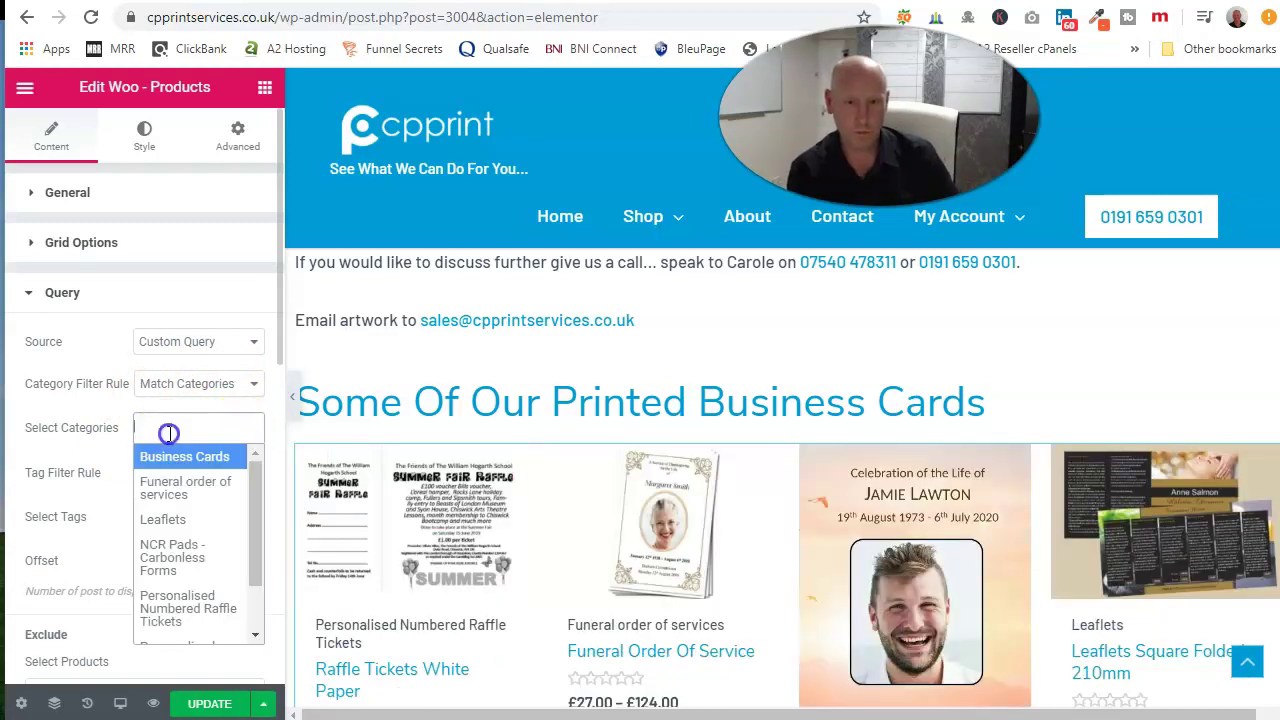
drag(257, 469, 257, 527)
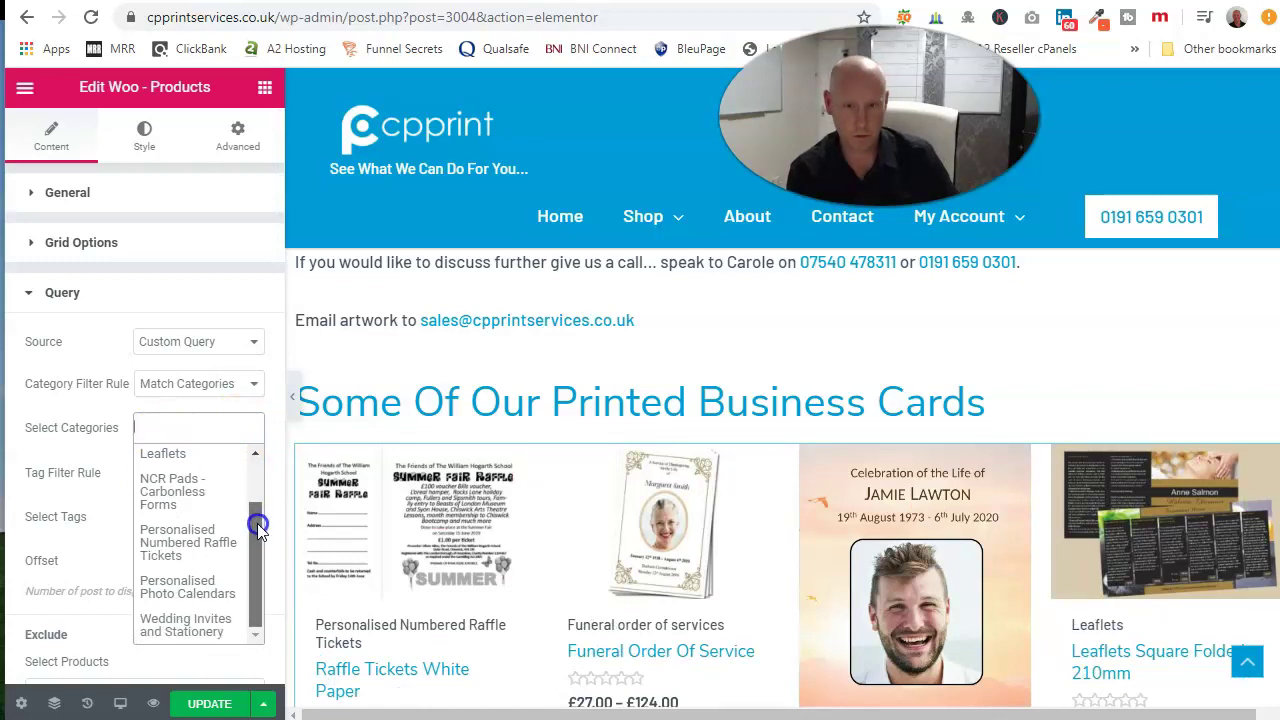
click(186, 499)
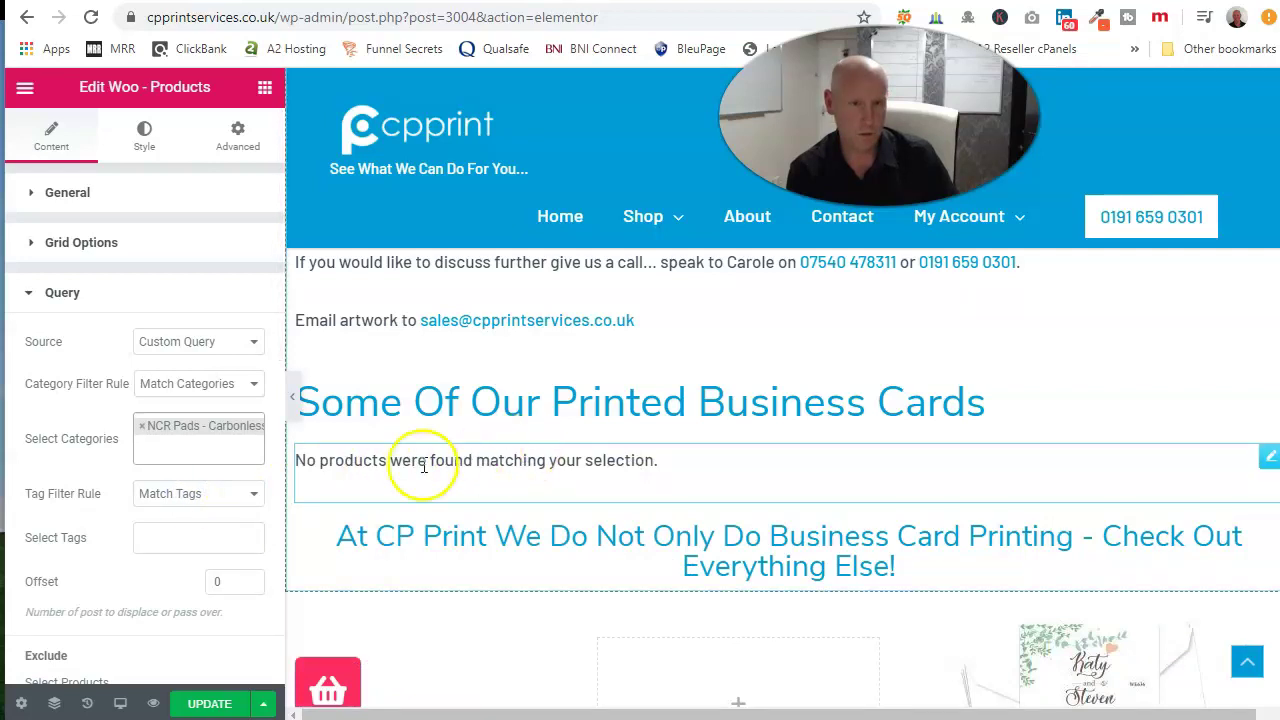
click(142, 432)
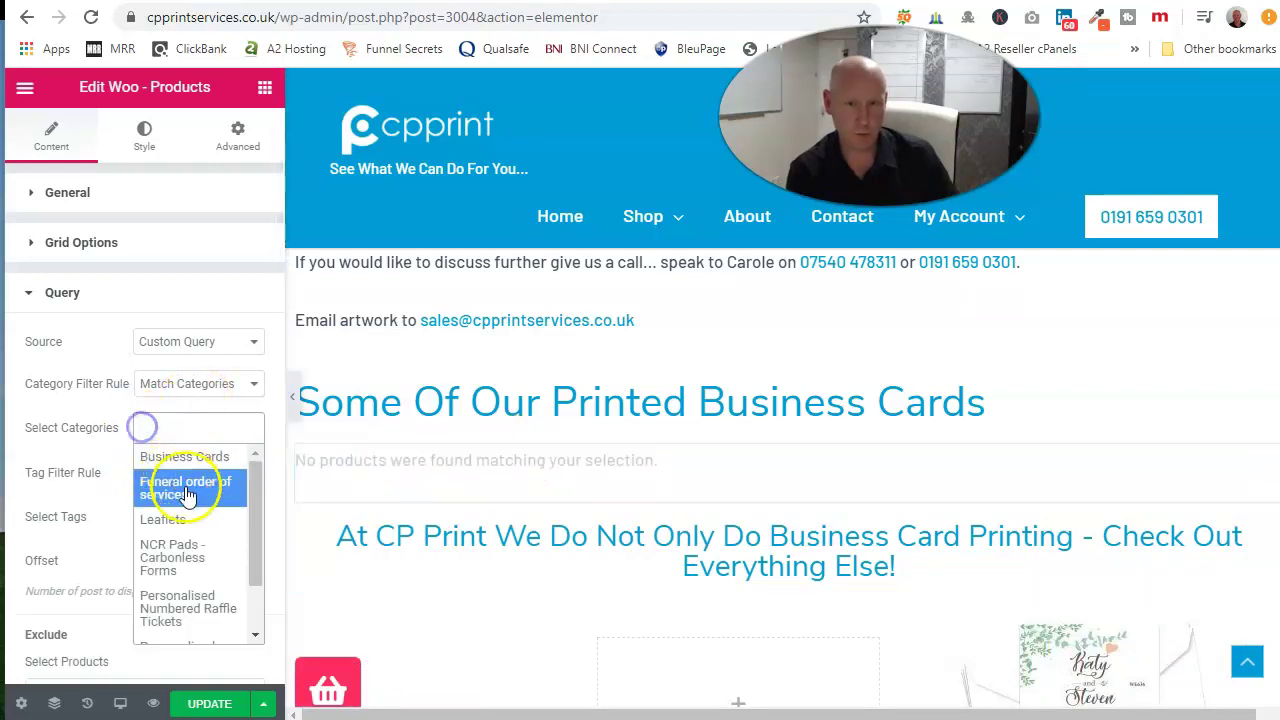
Try the Leaflets category for the product grid, and clear the category selection again.
click(160, 516)
click(210, 429)
key(BackSpace)
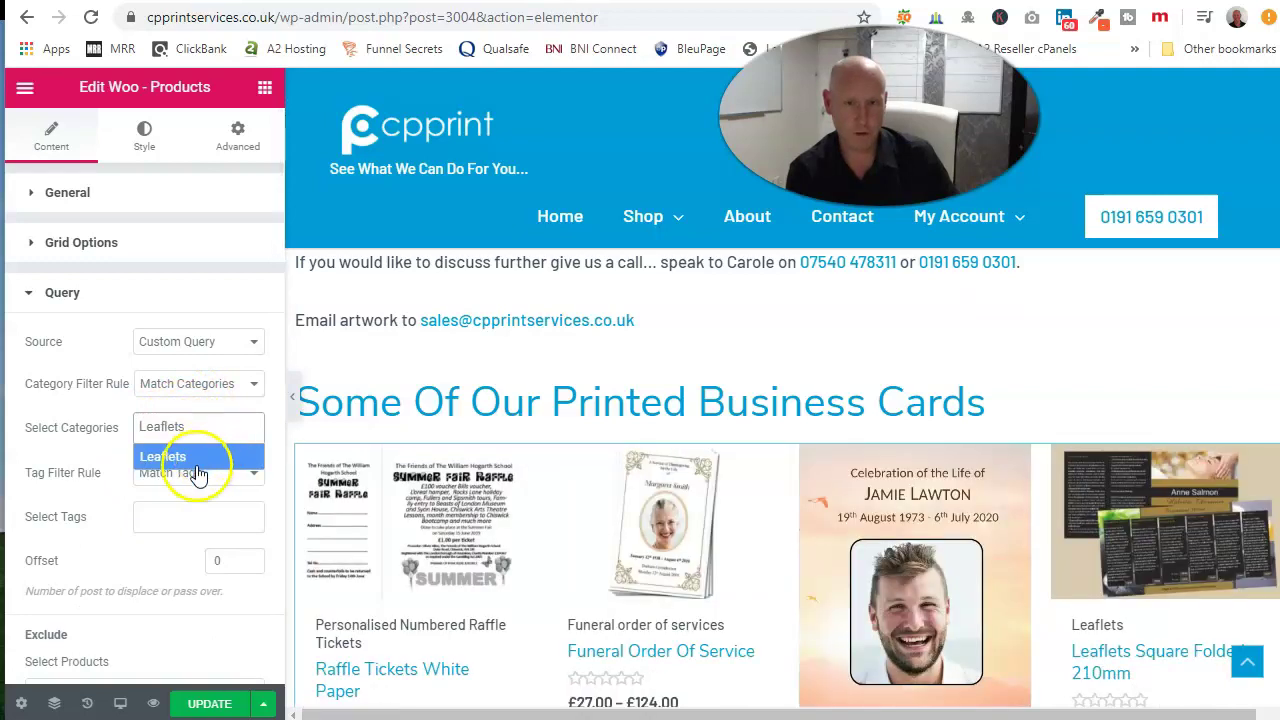
key(BackSpace)
key(BackSpace)
key(BackSpace)
key(BackSpace)
key(BackSpace)
key(BackSpace)
key(BackSpace)
key(BackSpace)
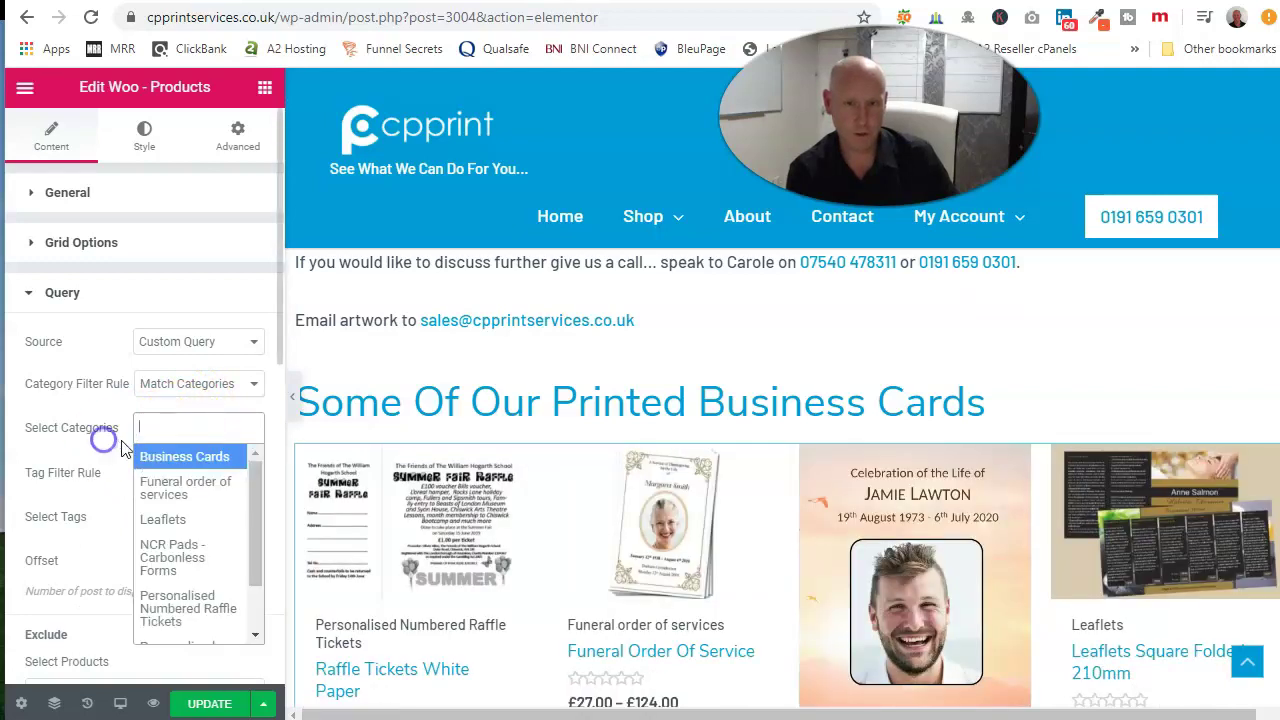
Filter the product grid by the Personalised Numbered Raffle Tickets category and check the products it displays.
click(190, 610)
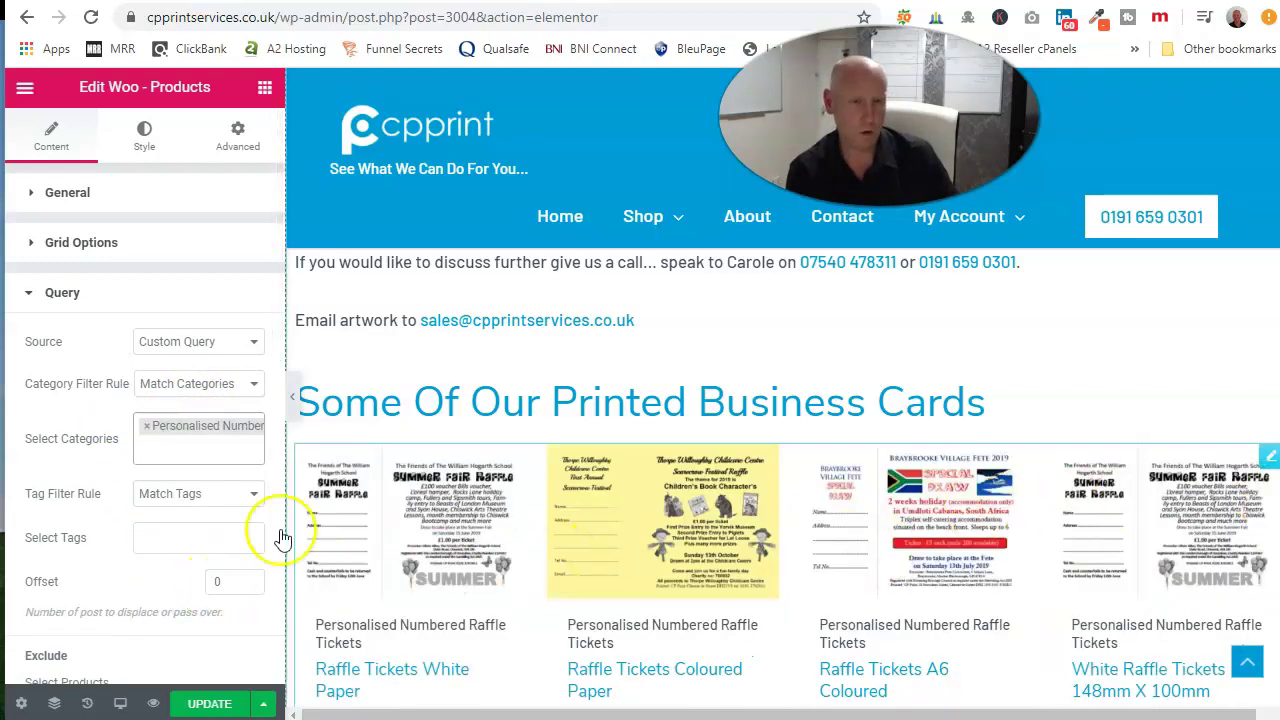
scroll(895, 490, down, 6)
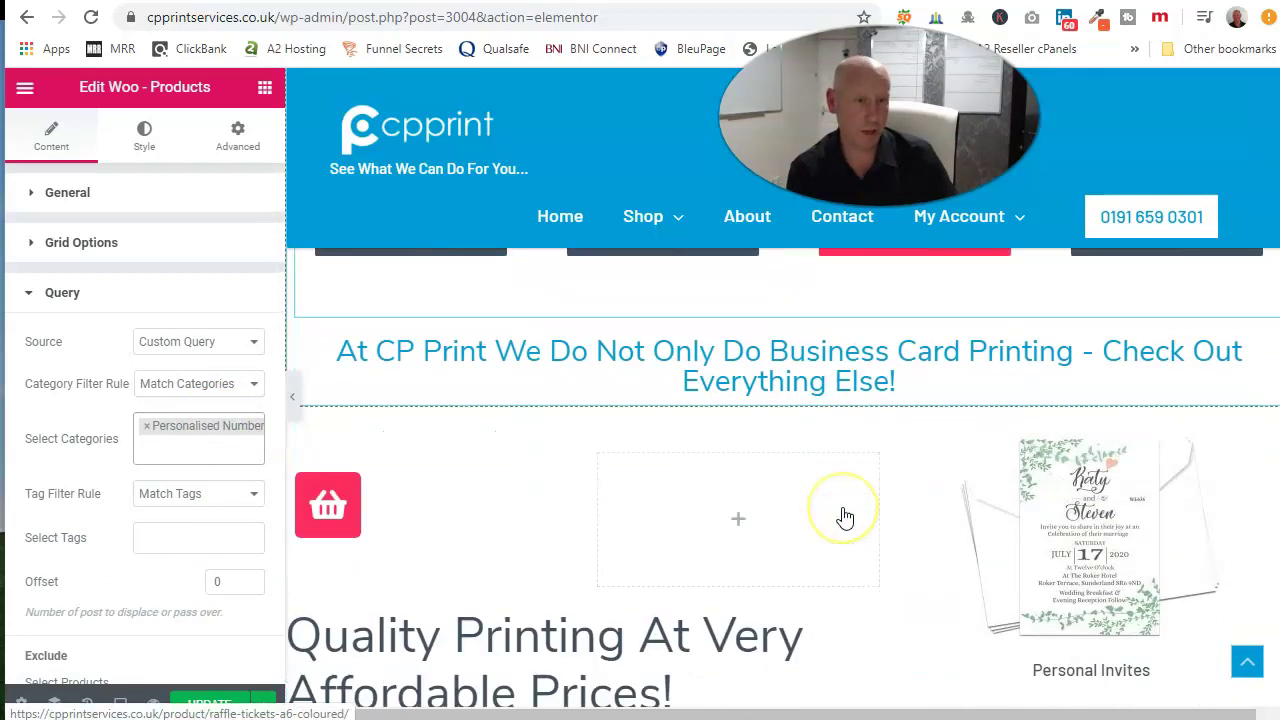
scroll(843, 517, up, 2)
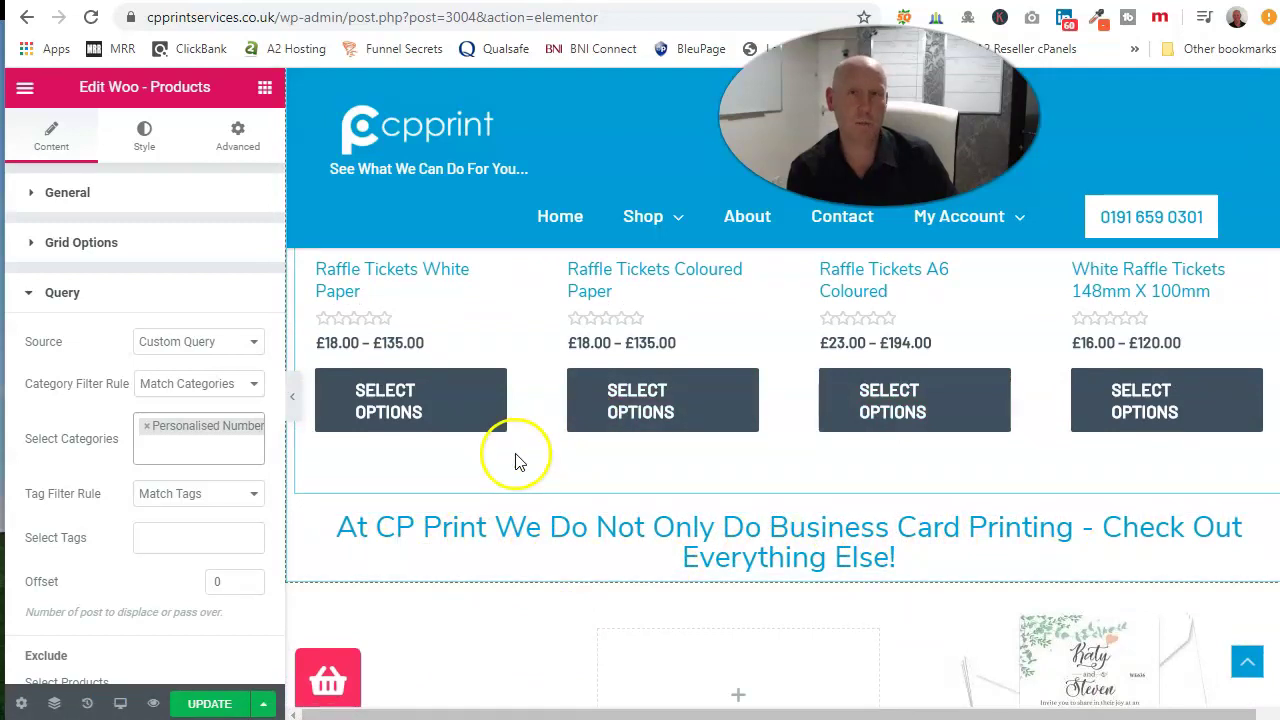
Review the cloned page's Business Card Printing headings, descriptive text and call button for wording that needs changing per category.
scroll(486, 490, up, 8)
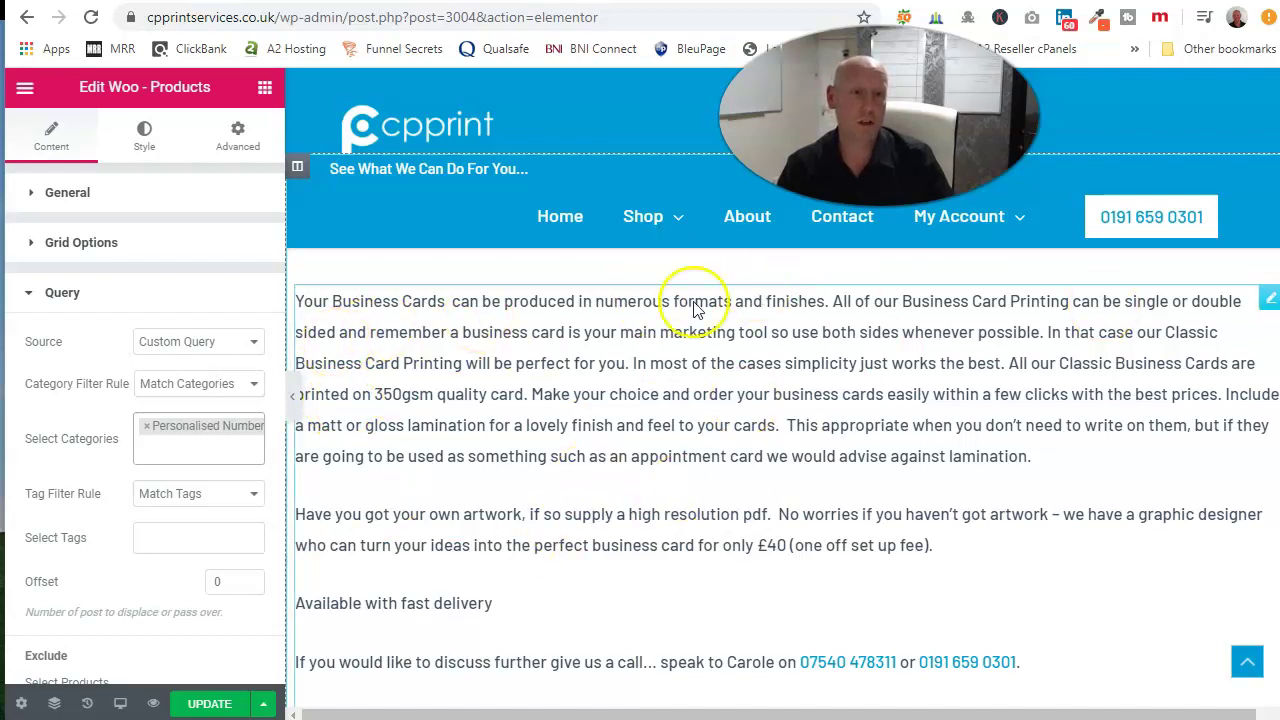
scroll(608, 383, up, 3)
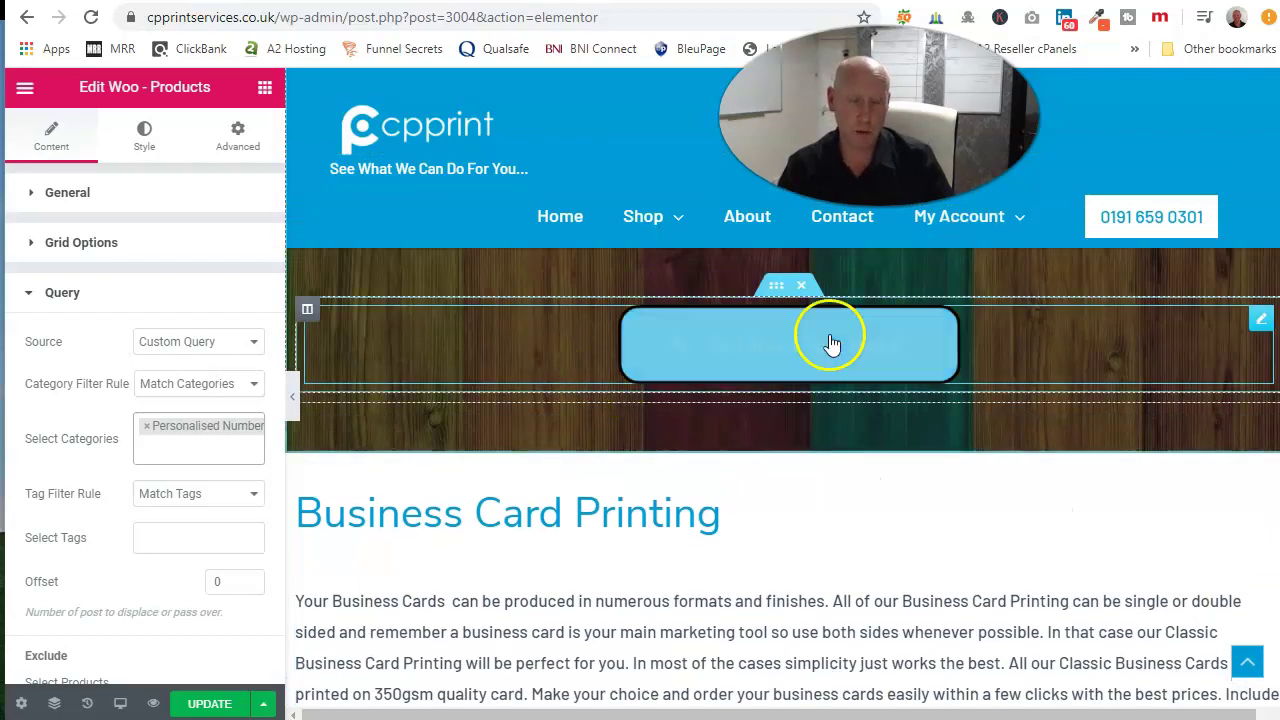
key(ctrl+z)
scroll(741, 406, up, 4)
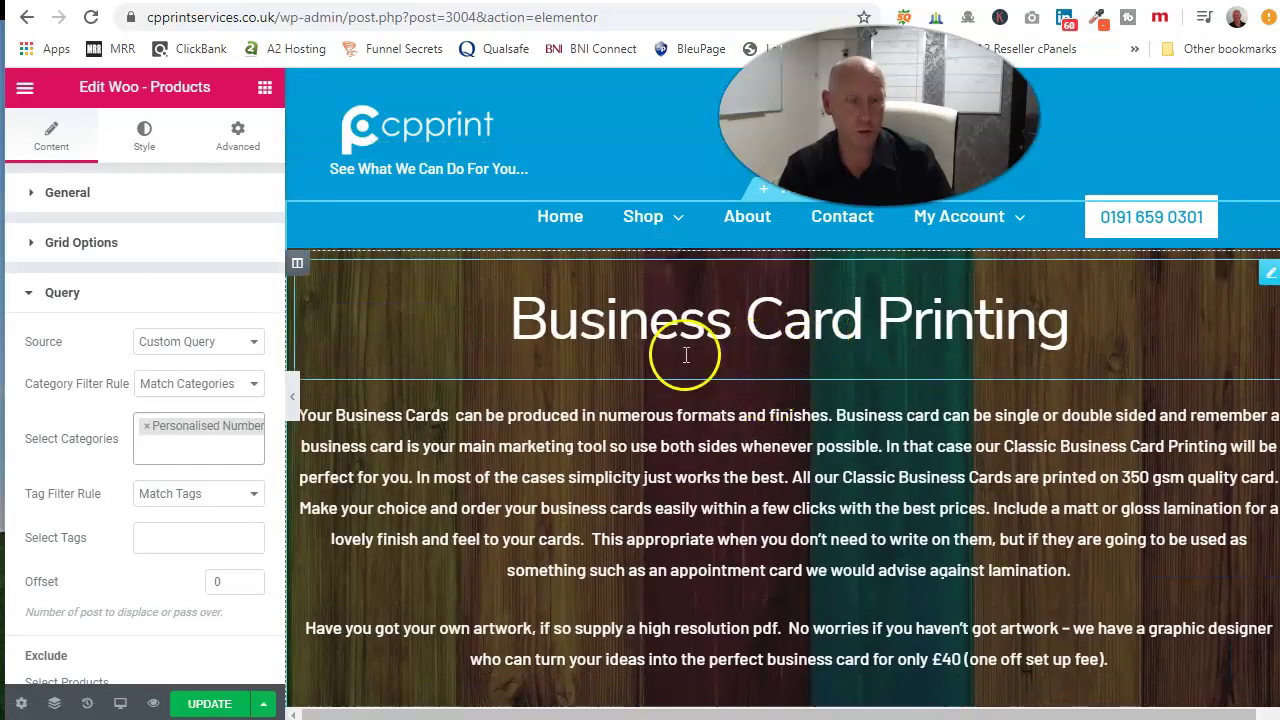
scroll(777, 379, up, 2)
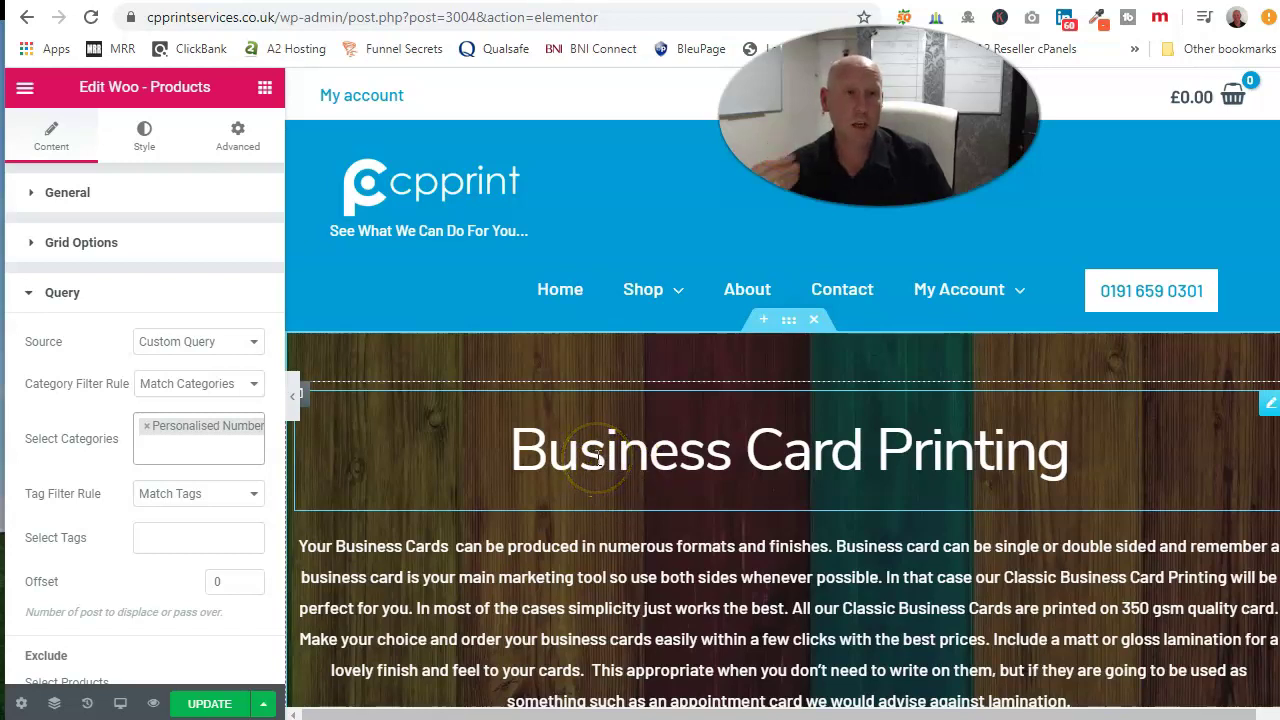
scroll(725, 648, down, 4)
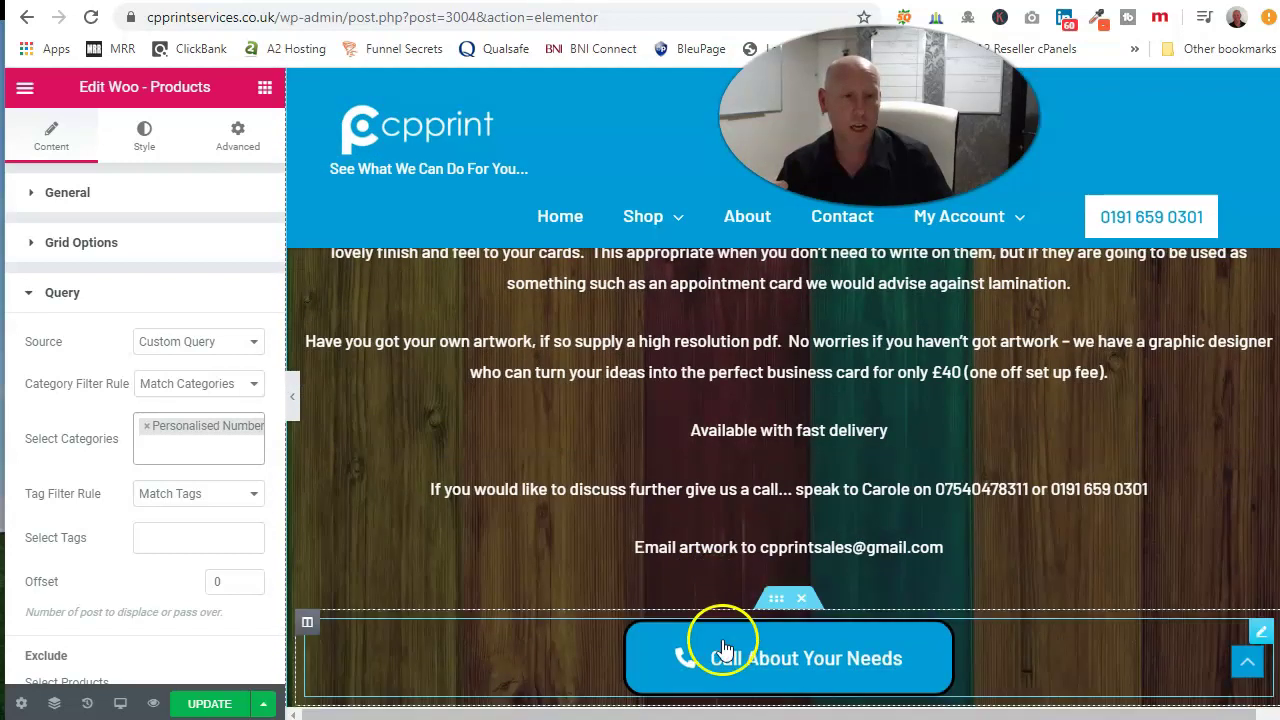
scroll(766, 566, down, 4)
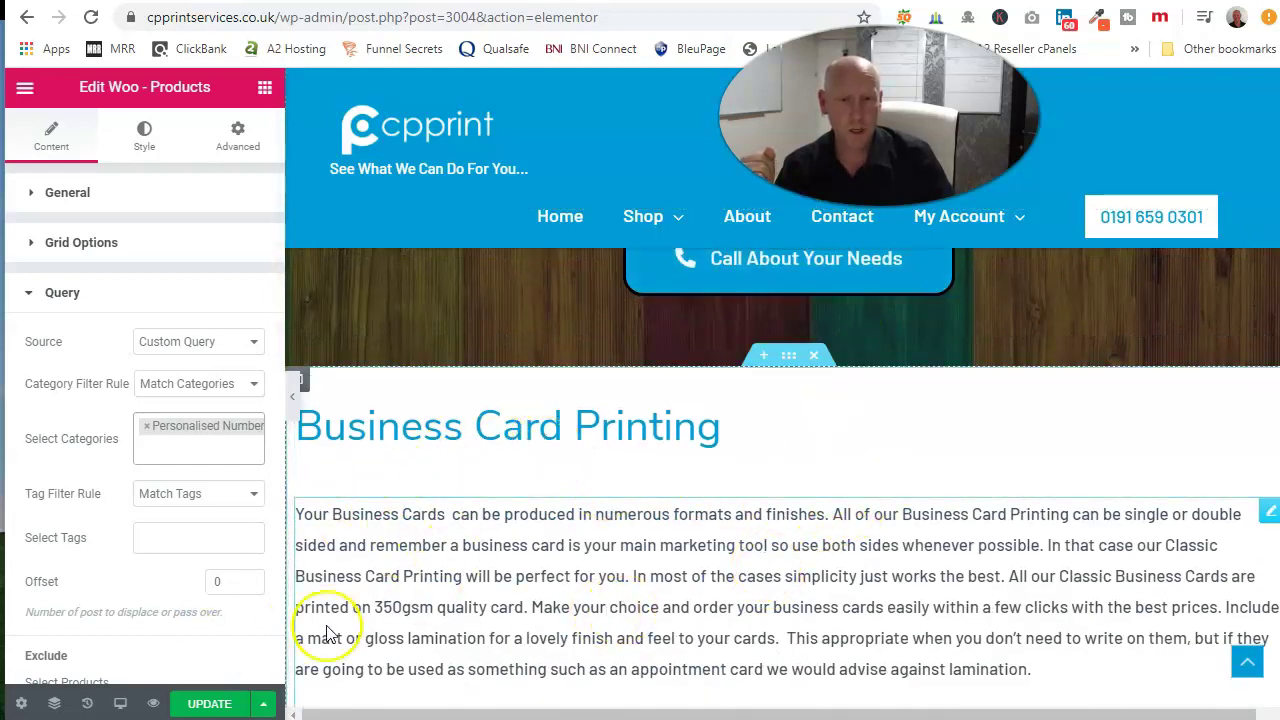
Update the cloned category page and exit Elementor to the WordPress dashboard.
click(210, 704)
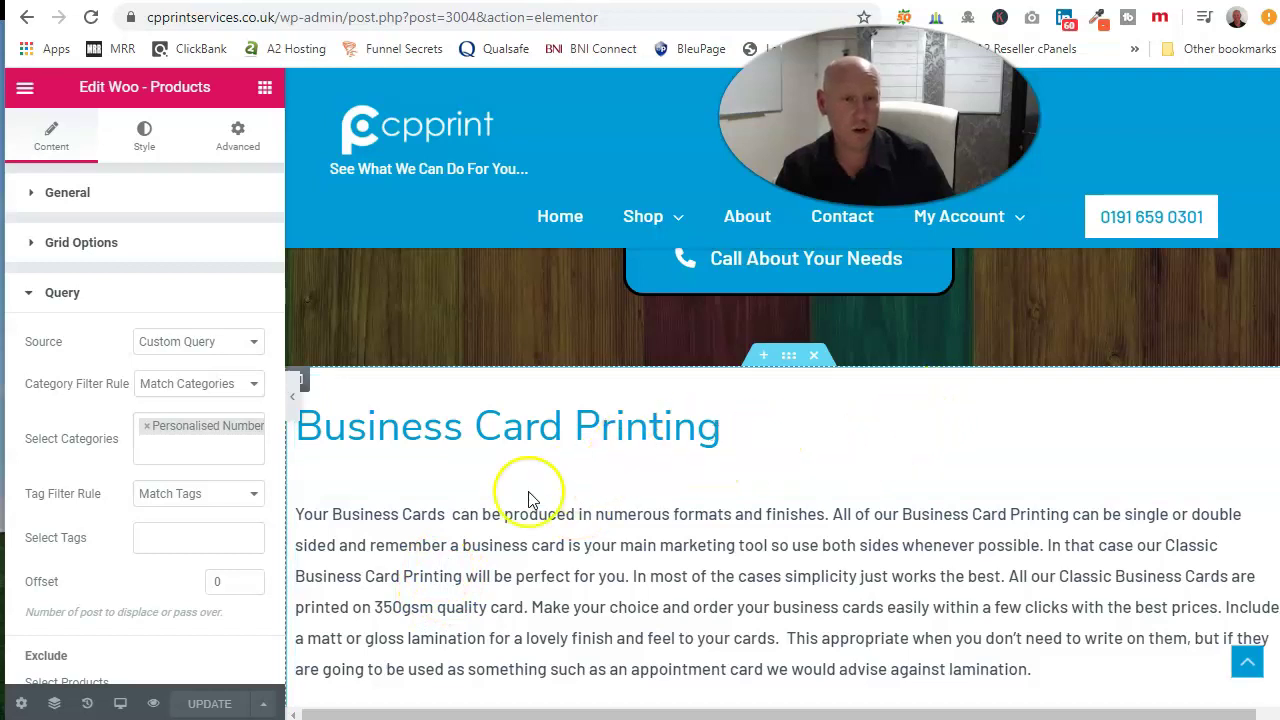
click(25, 87)
click(136, 608)
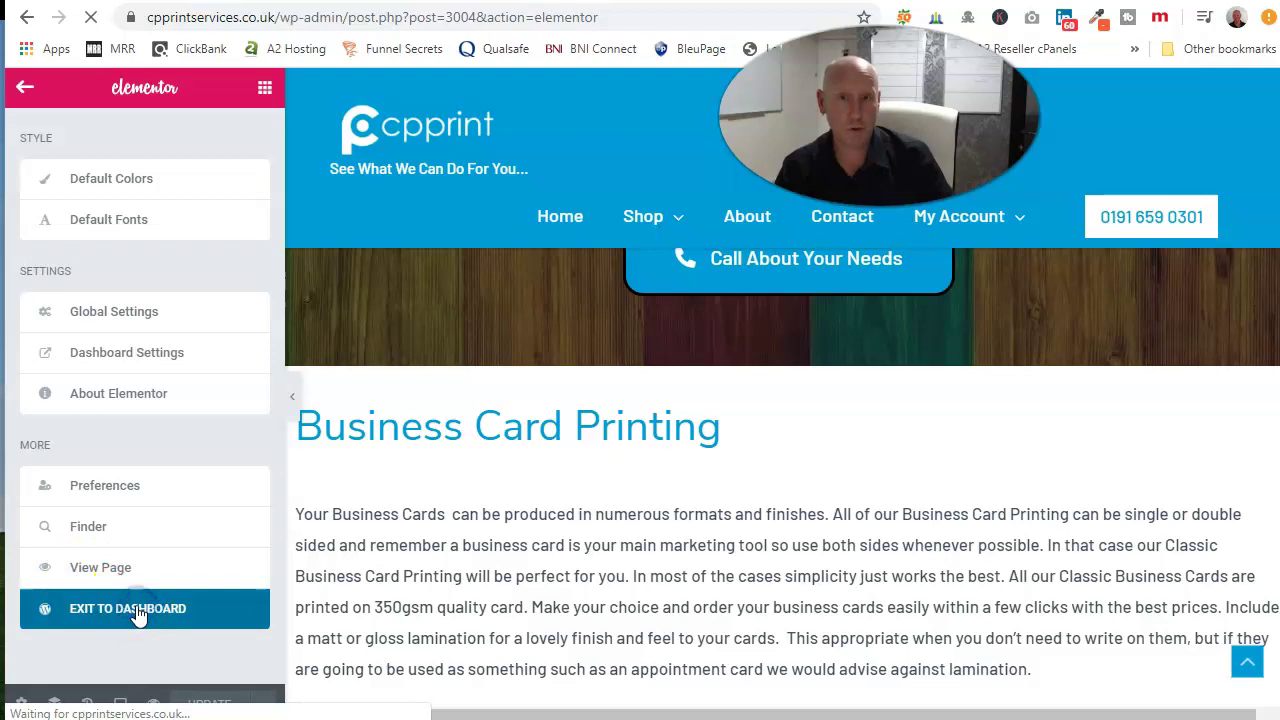
click(145, 608)
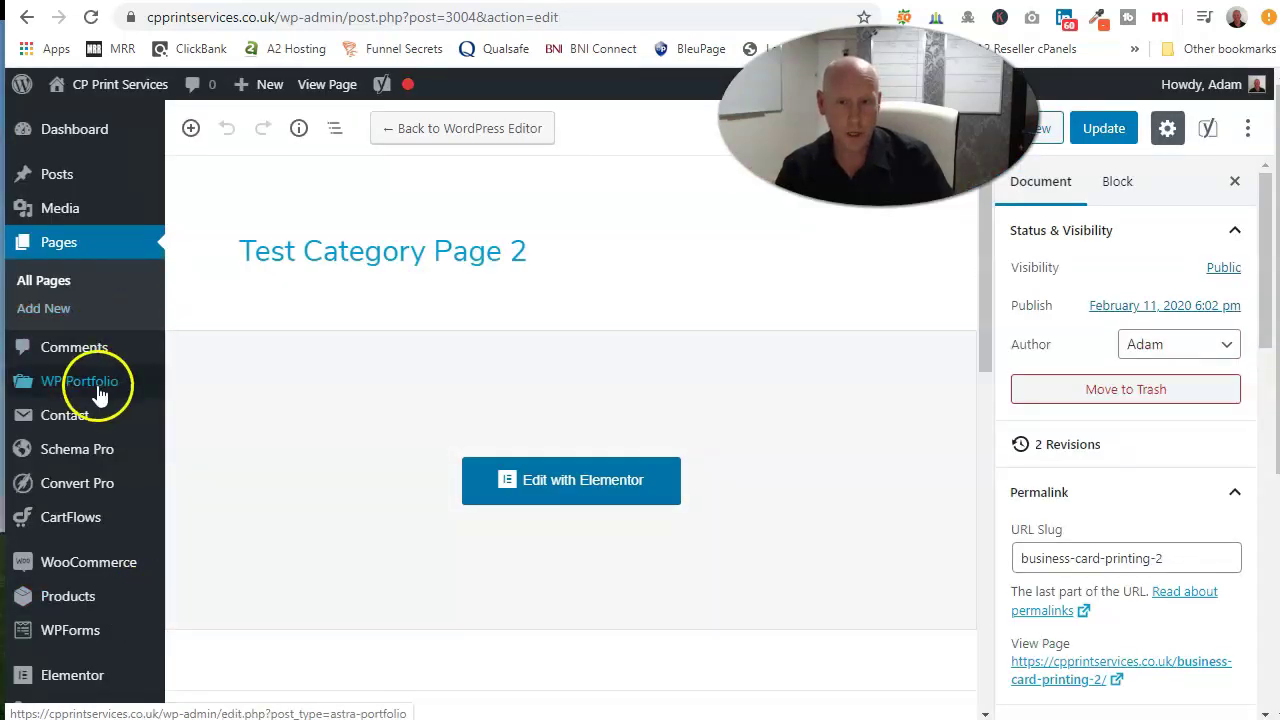
Open the site's navigation menu management page under the appearance settings.
scroll(95, 400, down, 1)
mouse_move(88, 565)
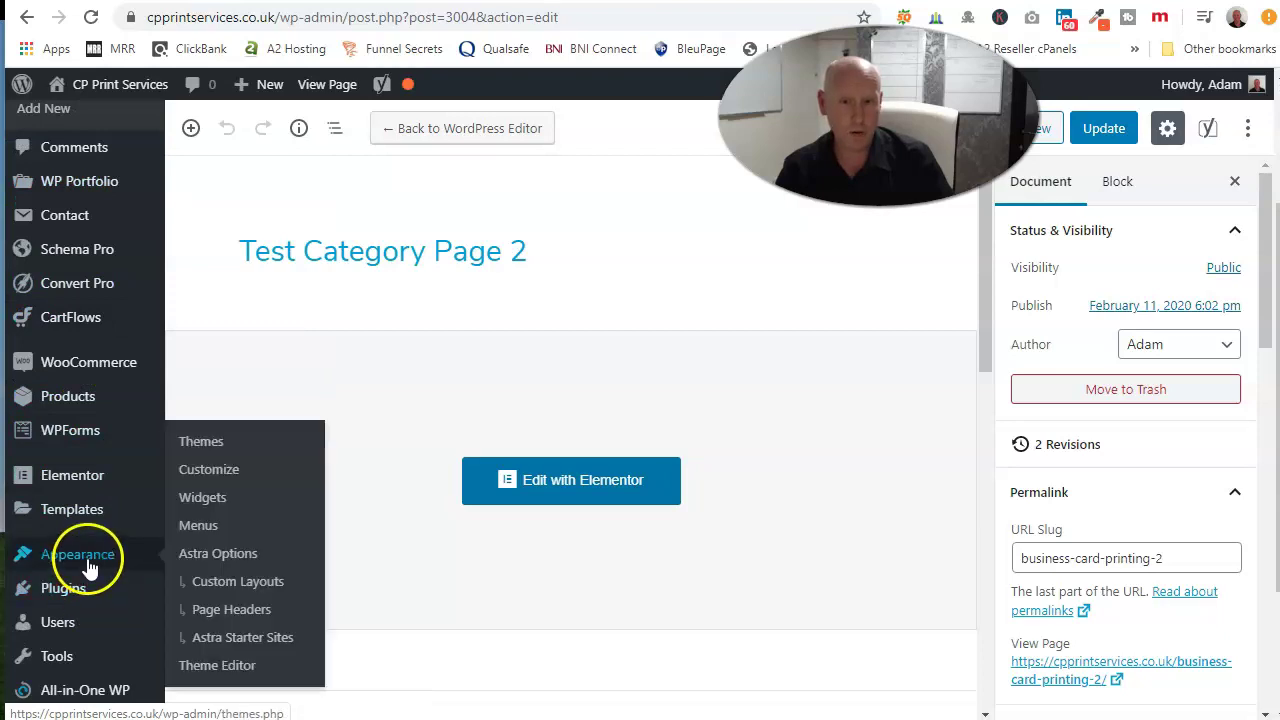
click(199, 532)
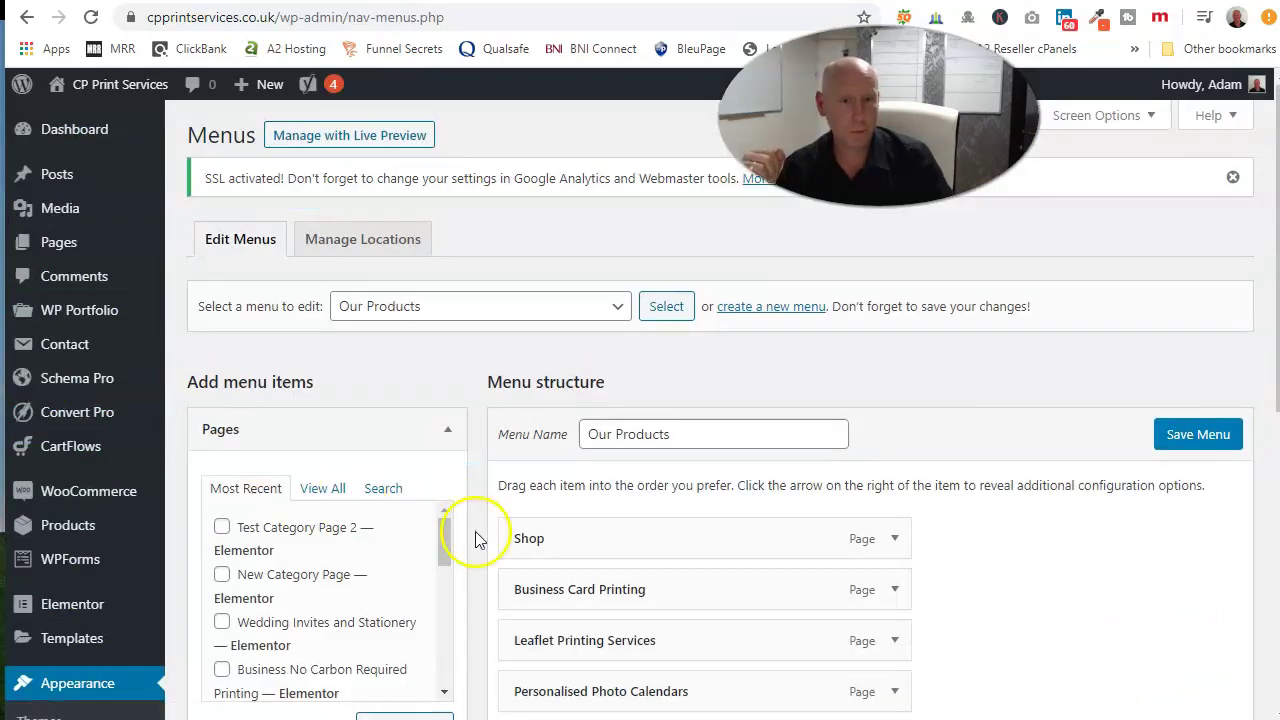
Add the pages Test Category Page 2 and New Category Page to the Our Products menu.
scroll(477, 535, down, 3)
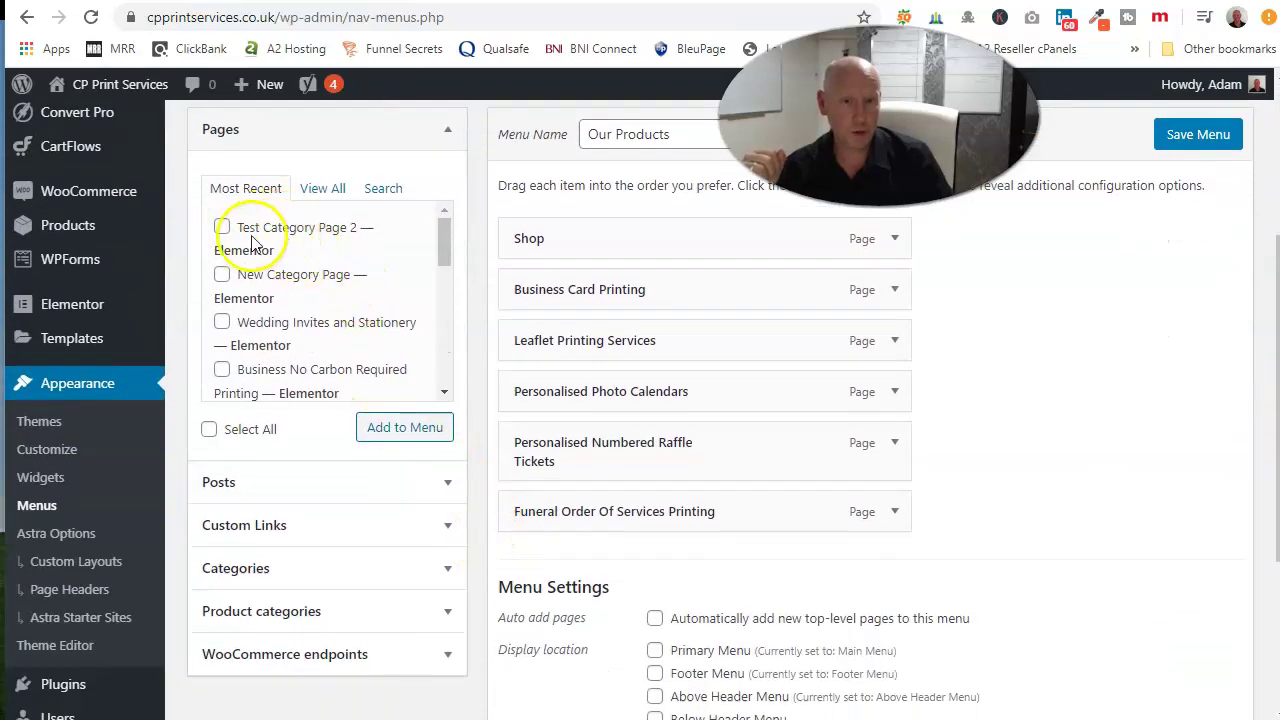
click(221, 276)
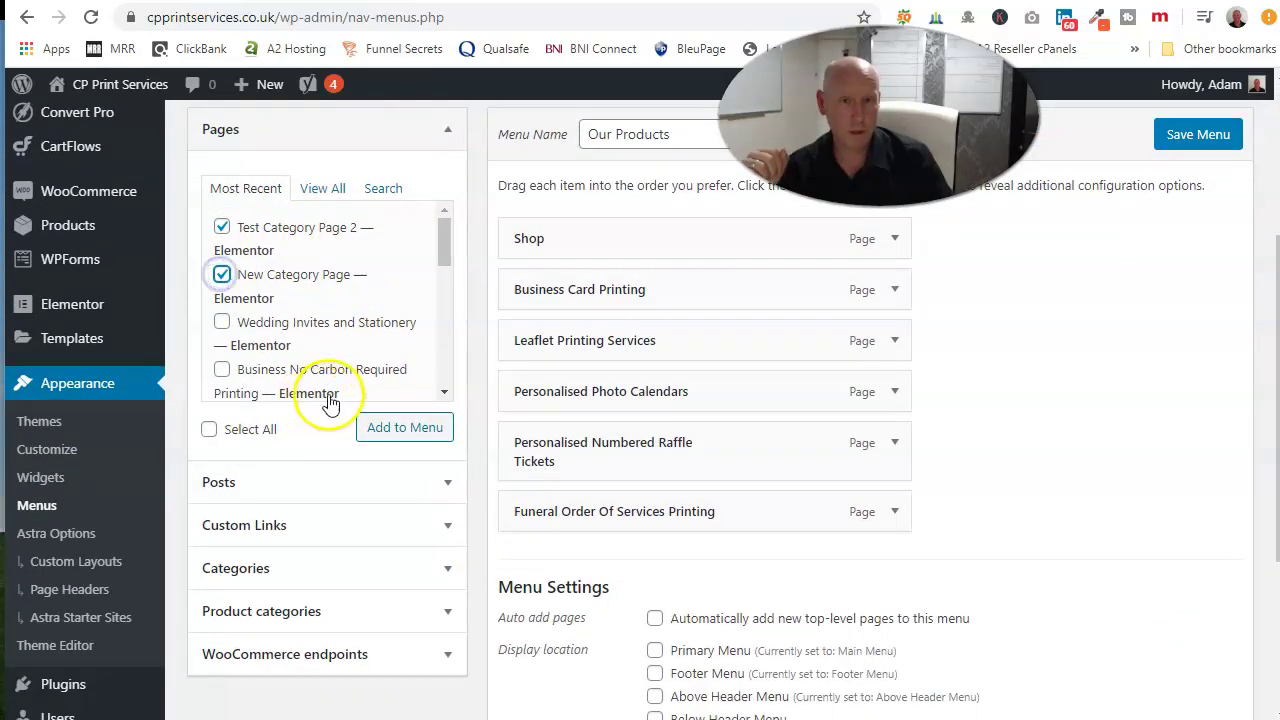
click(417, 430)
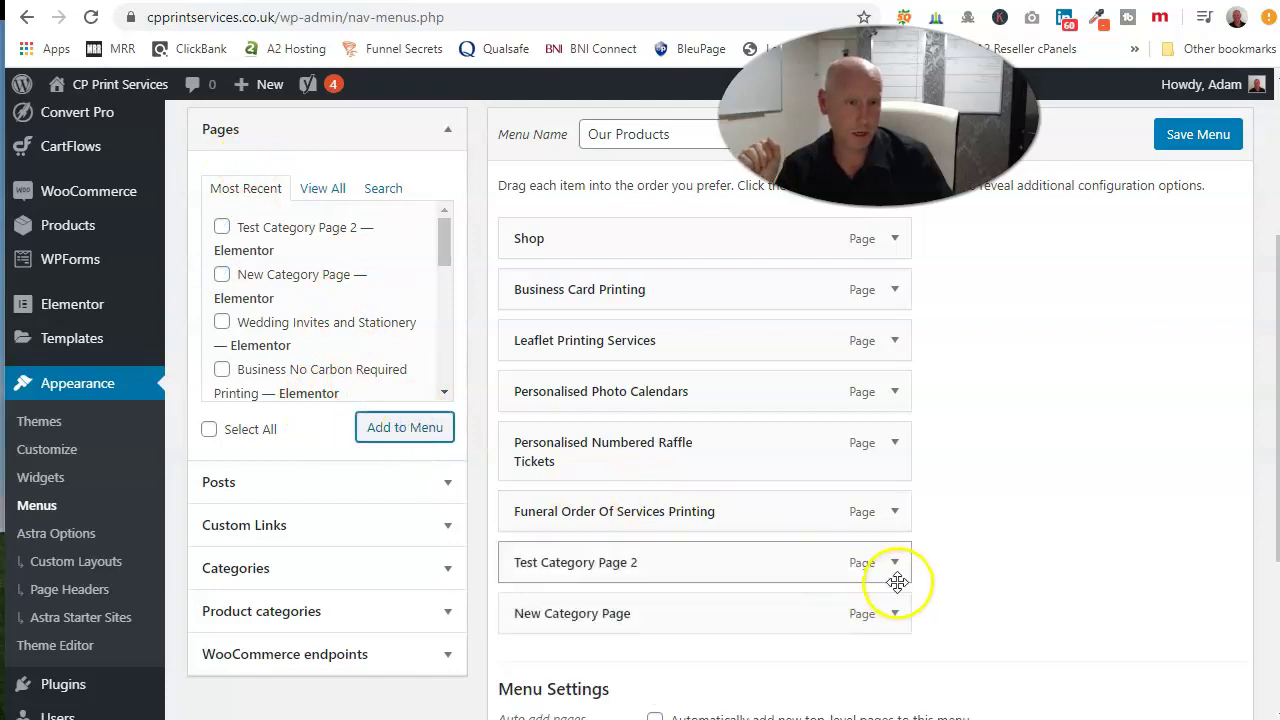
Remove Test Category Page 2 and New Category Page from the Our Products menu.
click(895, 563)
scroll(760, 610, down, 2)
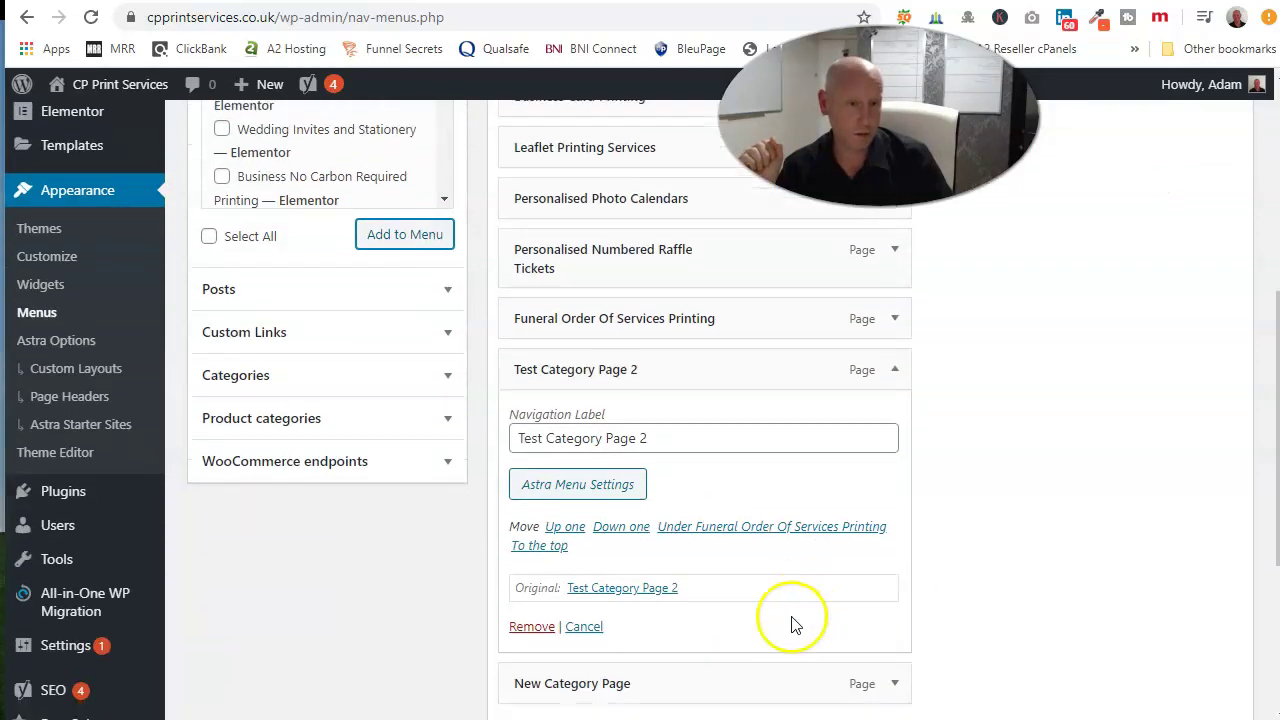
click(531, 620)
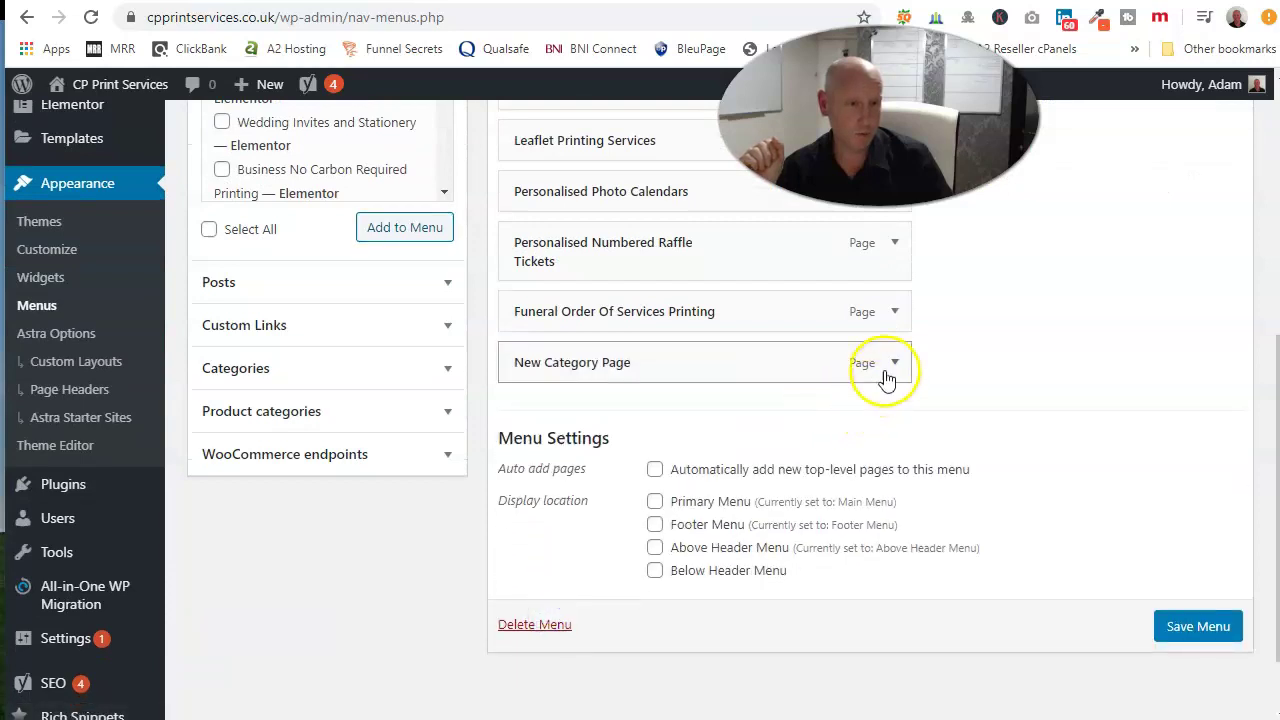
click(894, 363)
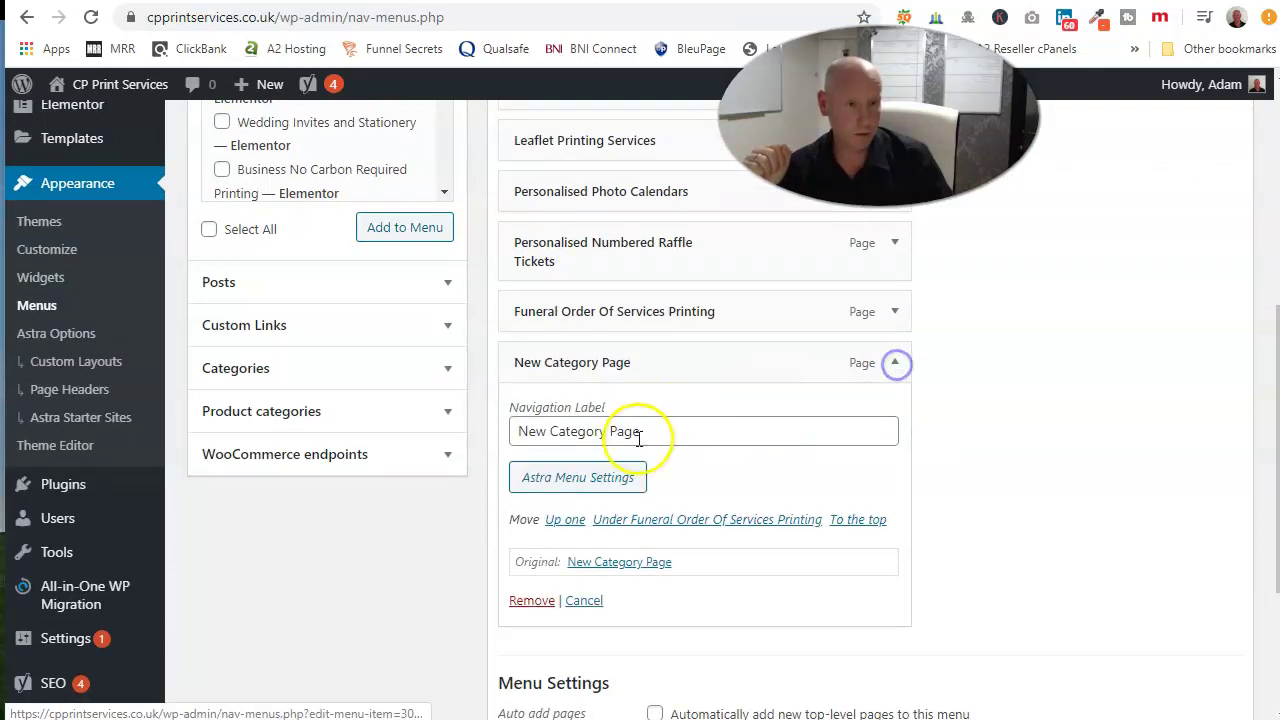
click(535, 600)
Switch to editing the Main Menu (Primary Menu), leaving the Our Products menu without saving.
scroll(871, 540, up, 5)
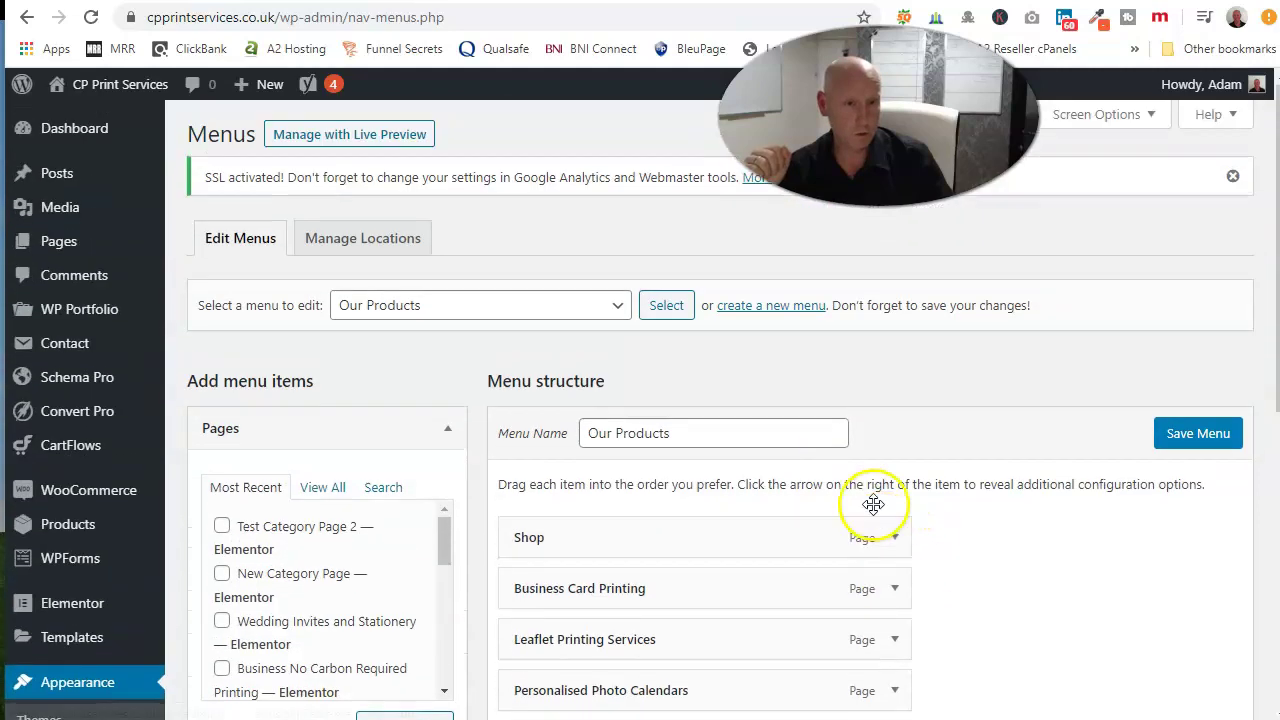
click(622, 308)
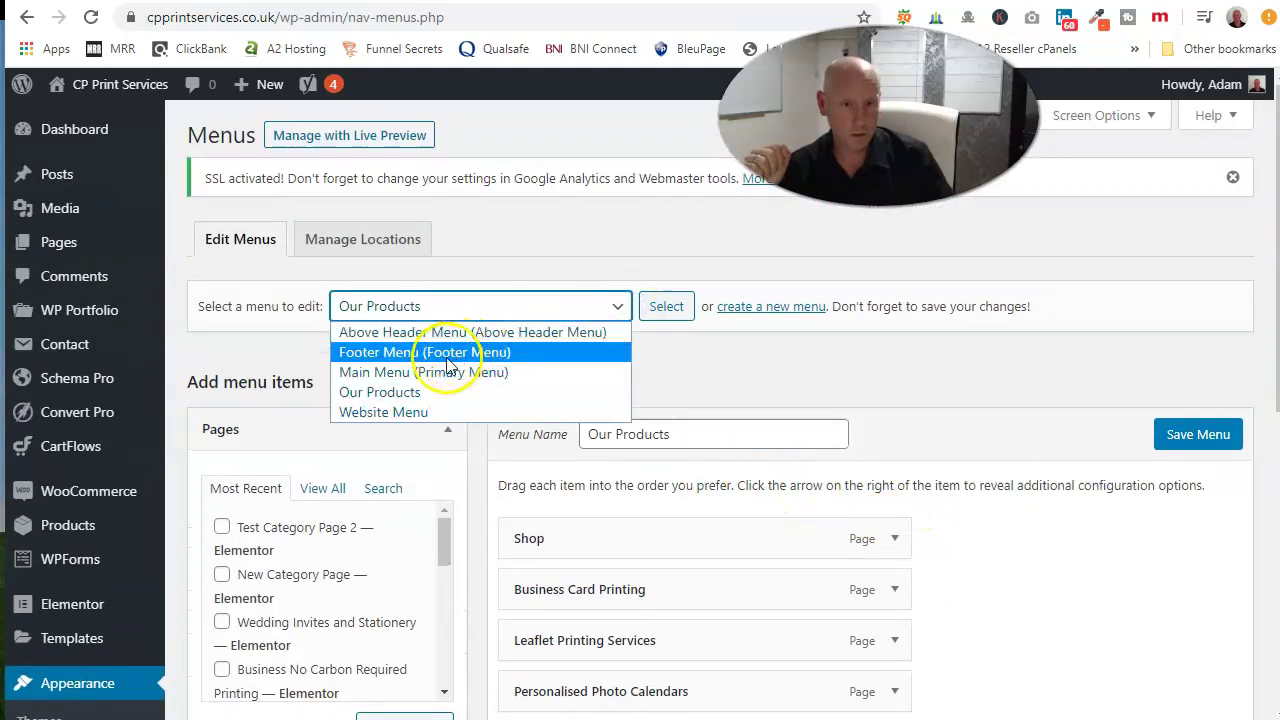
click(415, 376)
click(666, 306)
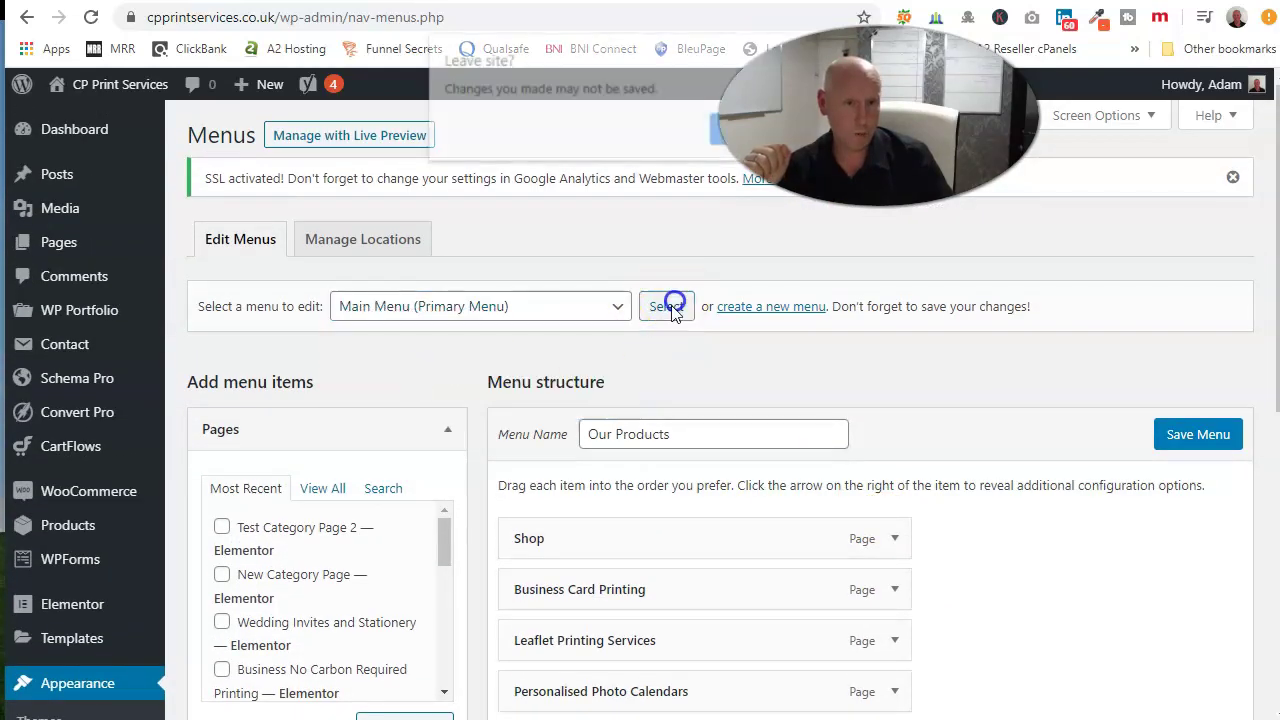
click(721, 132)
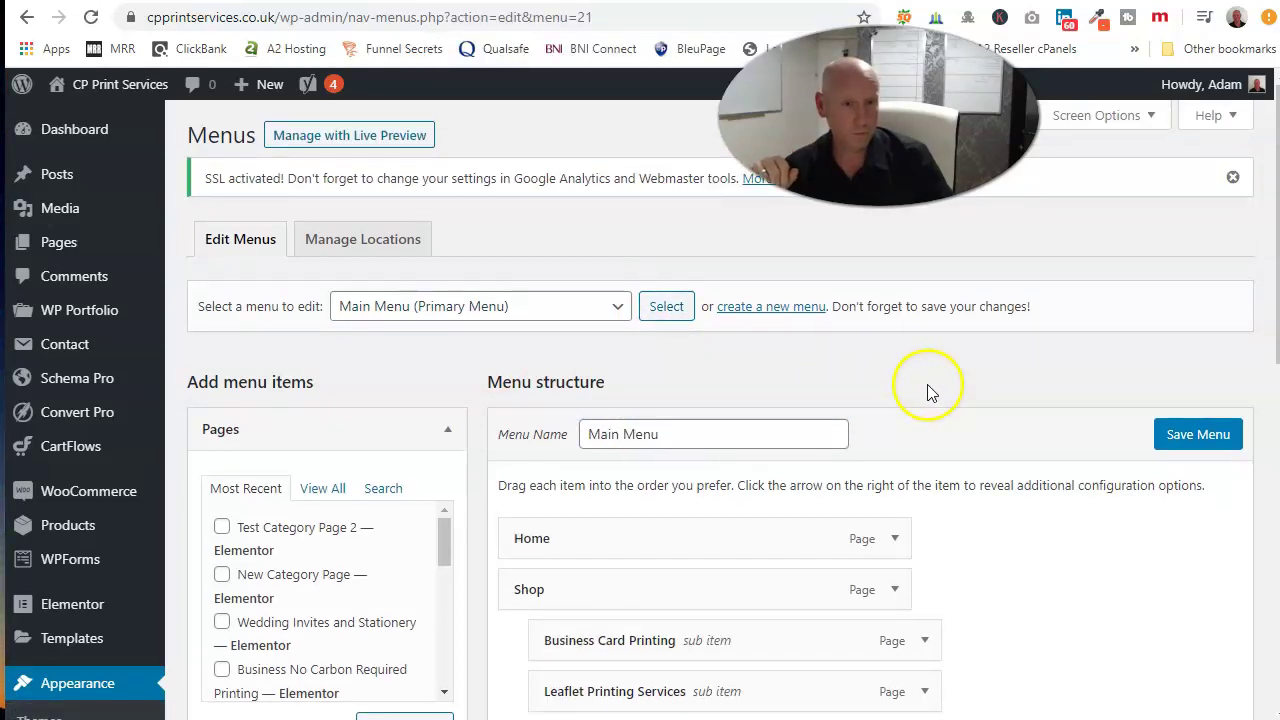
Add the pages Test Category Page 2 and New Category Page to the Main Menu.
scroll(700, 410, down, 3)
click(222, 227)
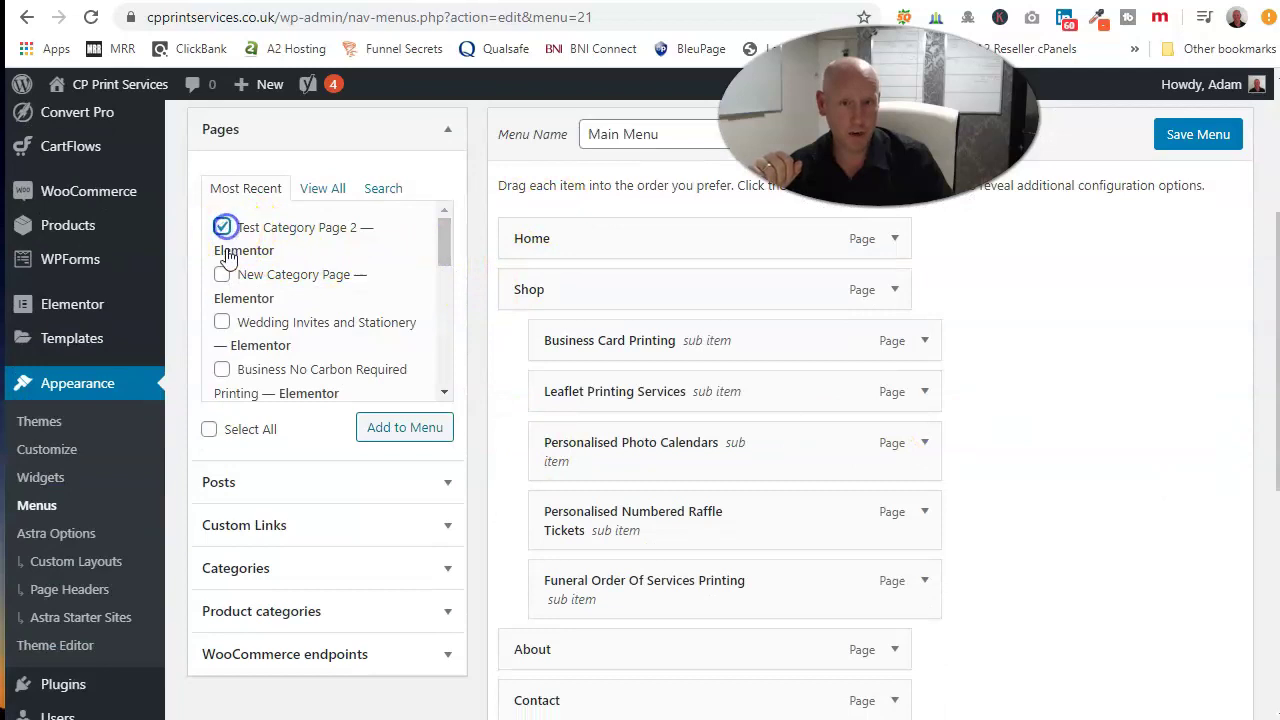
click(222, 274)
click(403, 428)
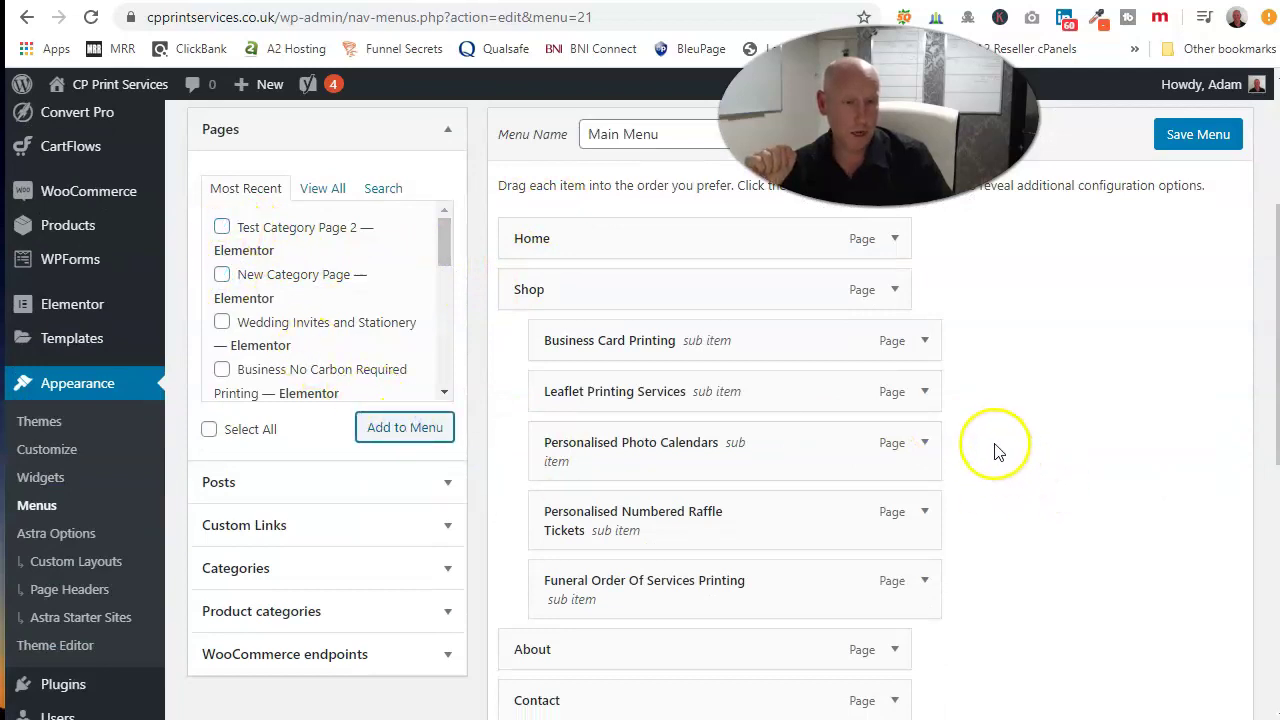
Nest Test Category Page 2 and New Category Page as sub items of Shop, below Funeral Order Of Services Printing, and save the menu.
scroll(1035, 443, down, 2)
scroll(1035, 443, down, 3)
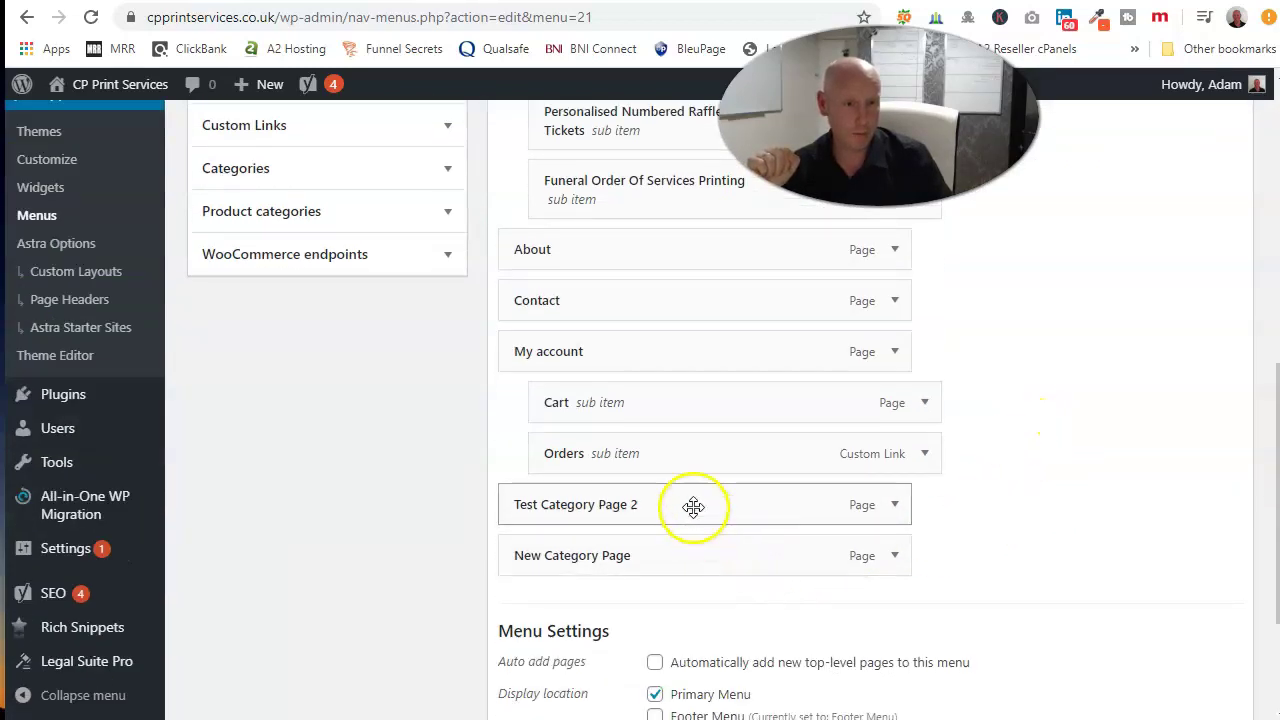
drag(689, 506, 726, 243)
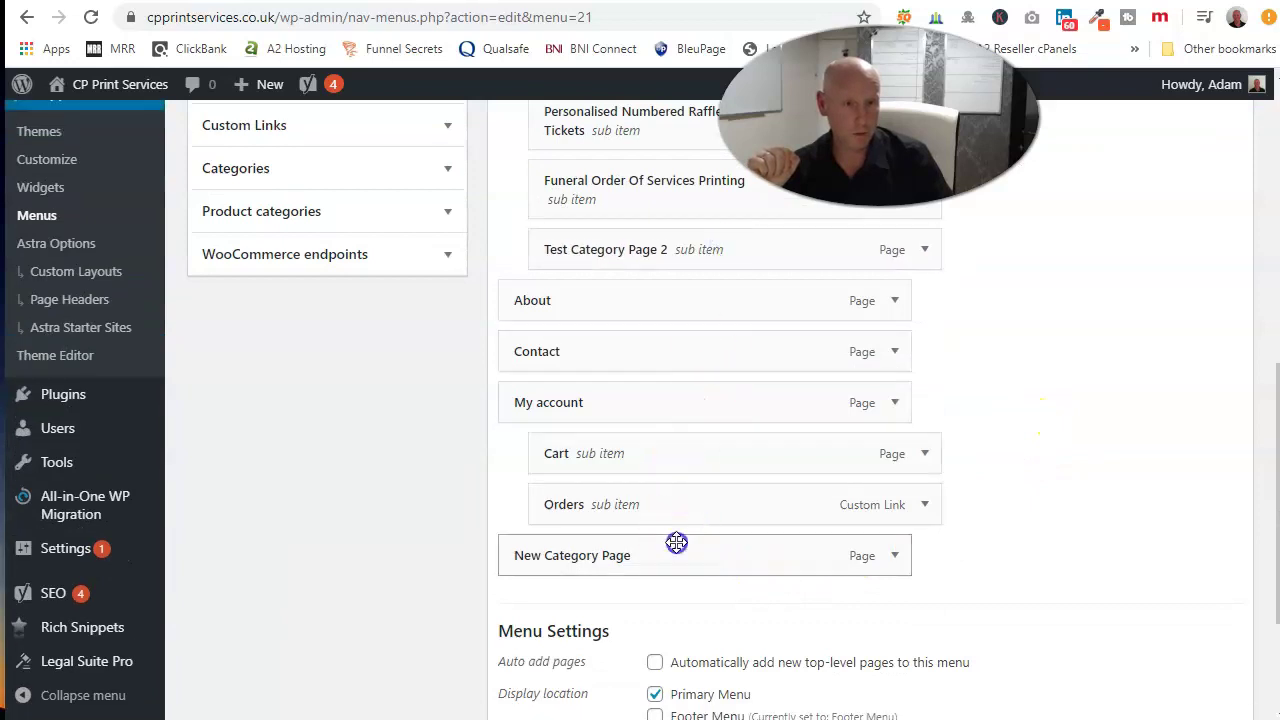
drag(677, 545, 711, 286)
scroll(1180, 351, down, 3)
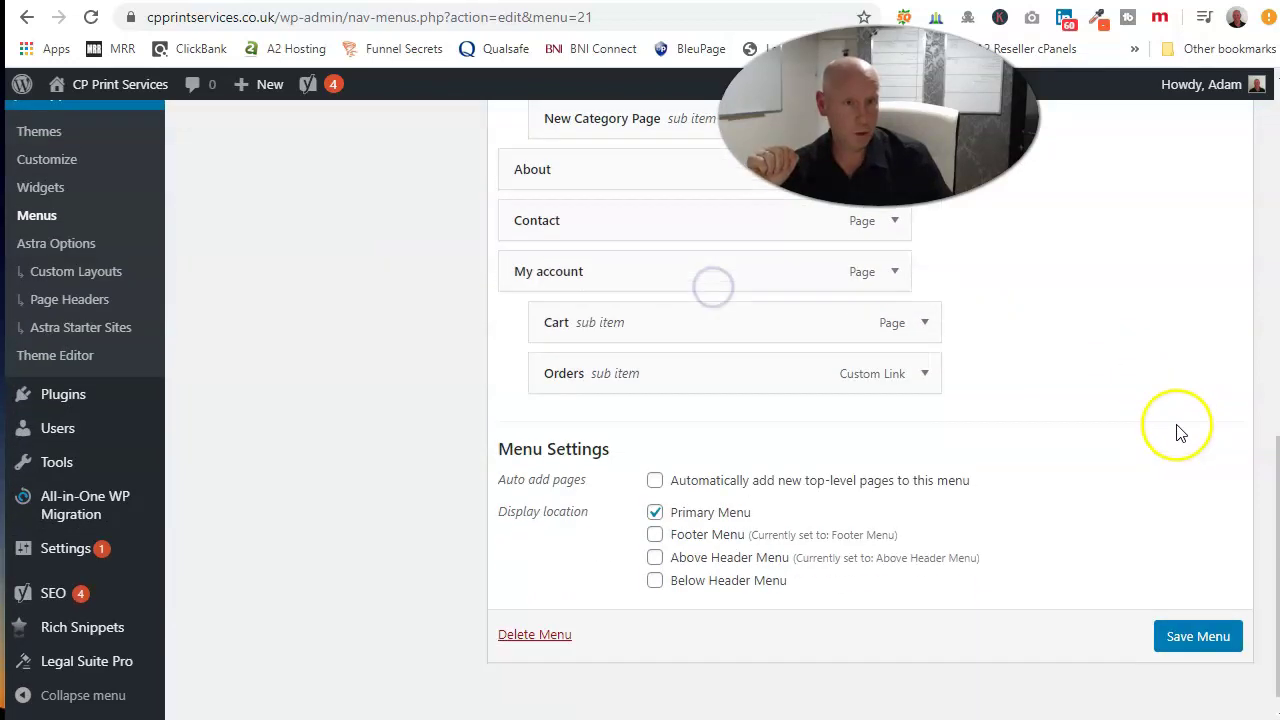
click(1200, 619)
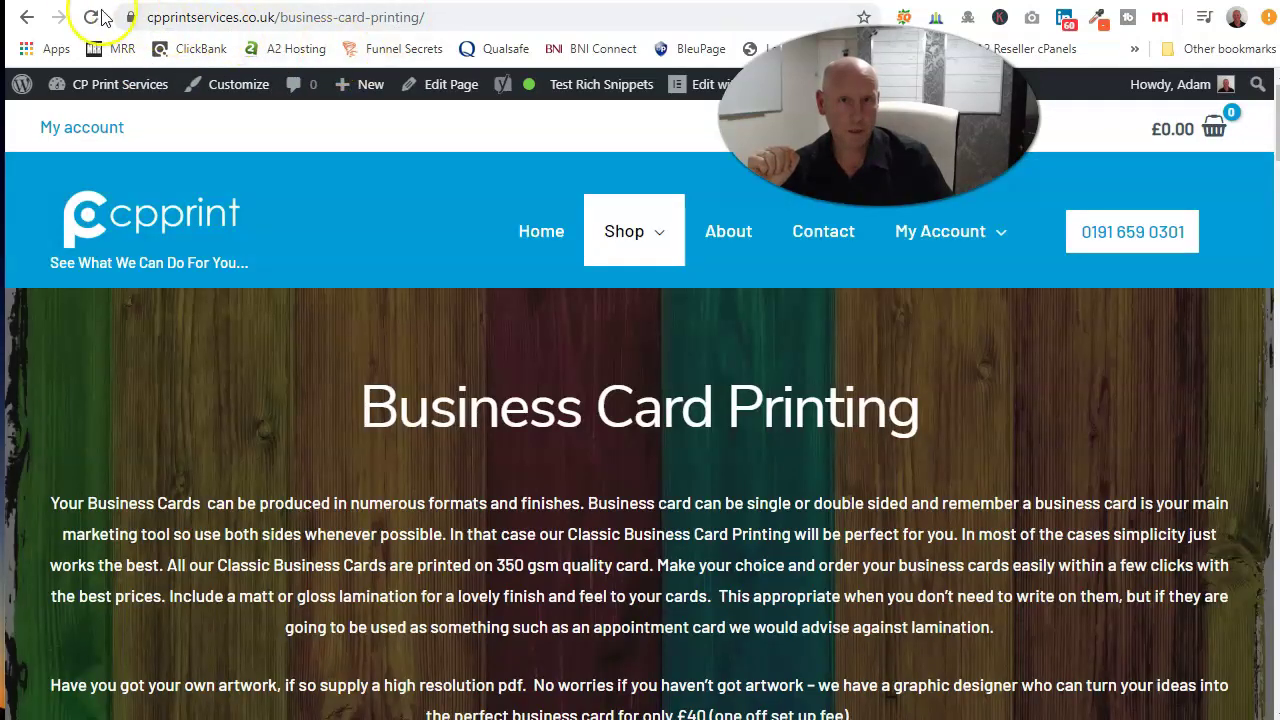
Reload the live Business Card Printing page and check the Shop submenu by opening Test Category Page 2 from it.
click(100, 17)
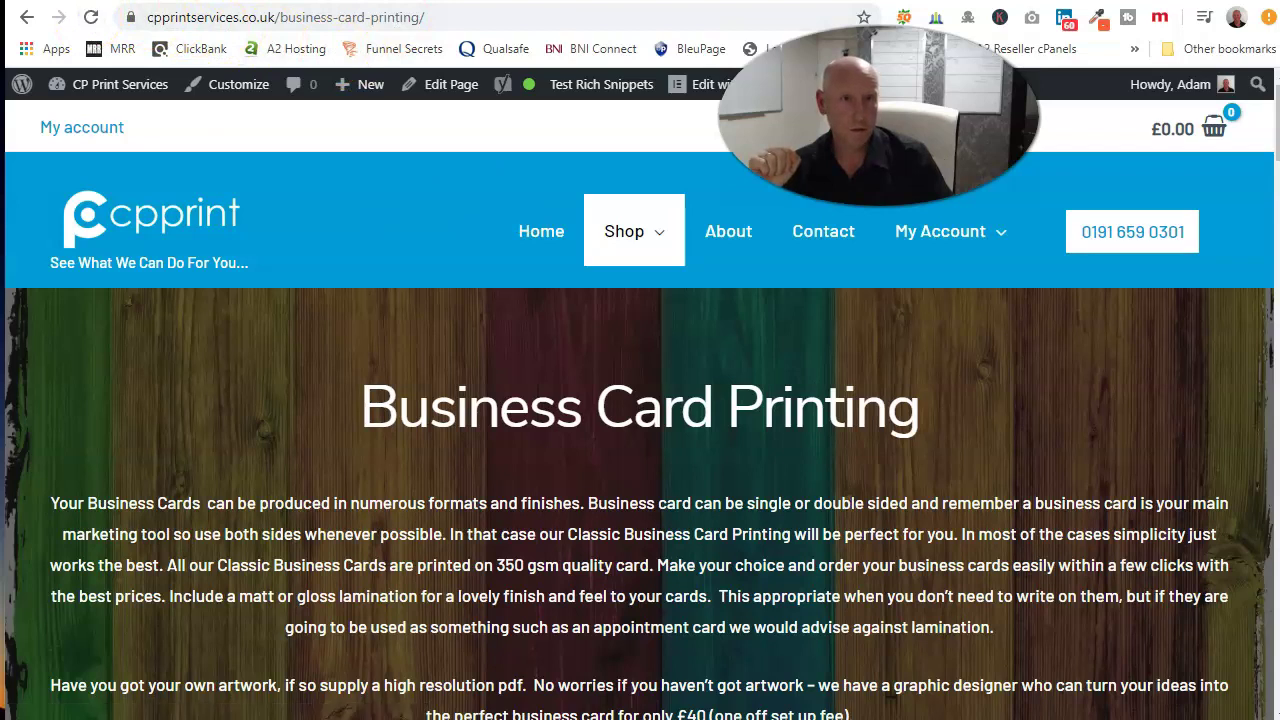
mouse_move(652, 240)
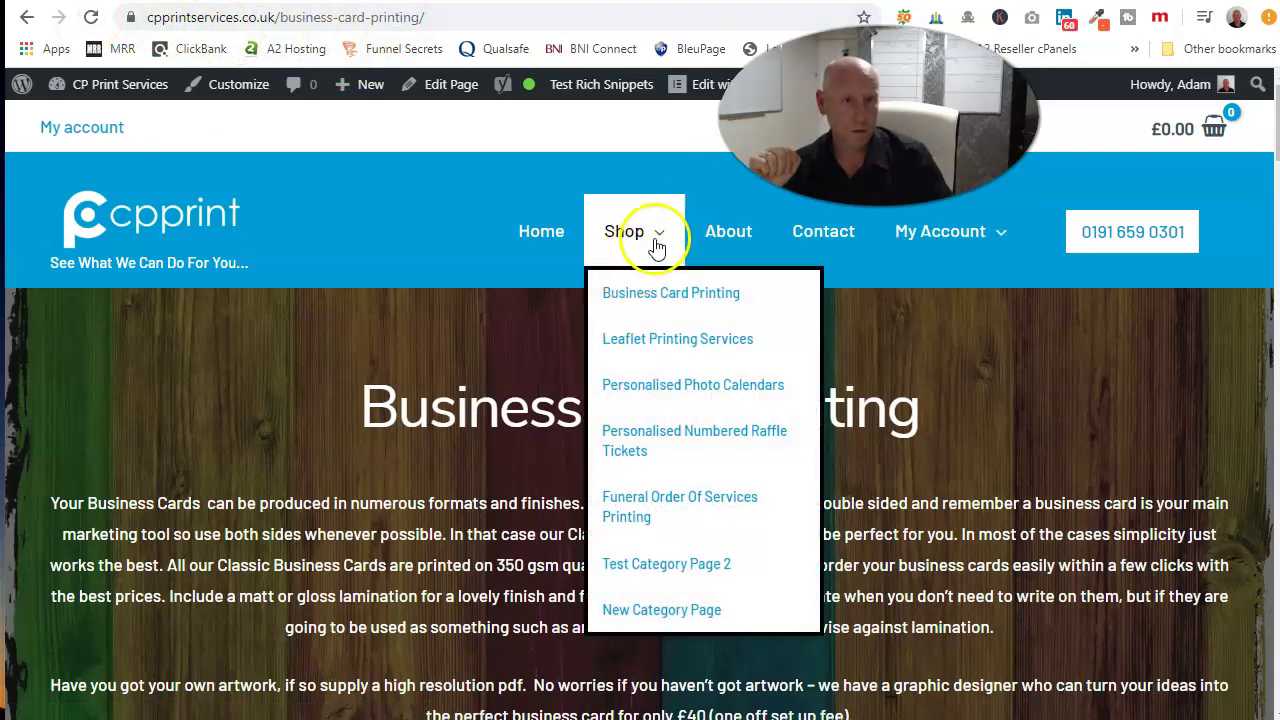
click(672, 570)
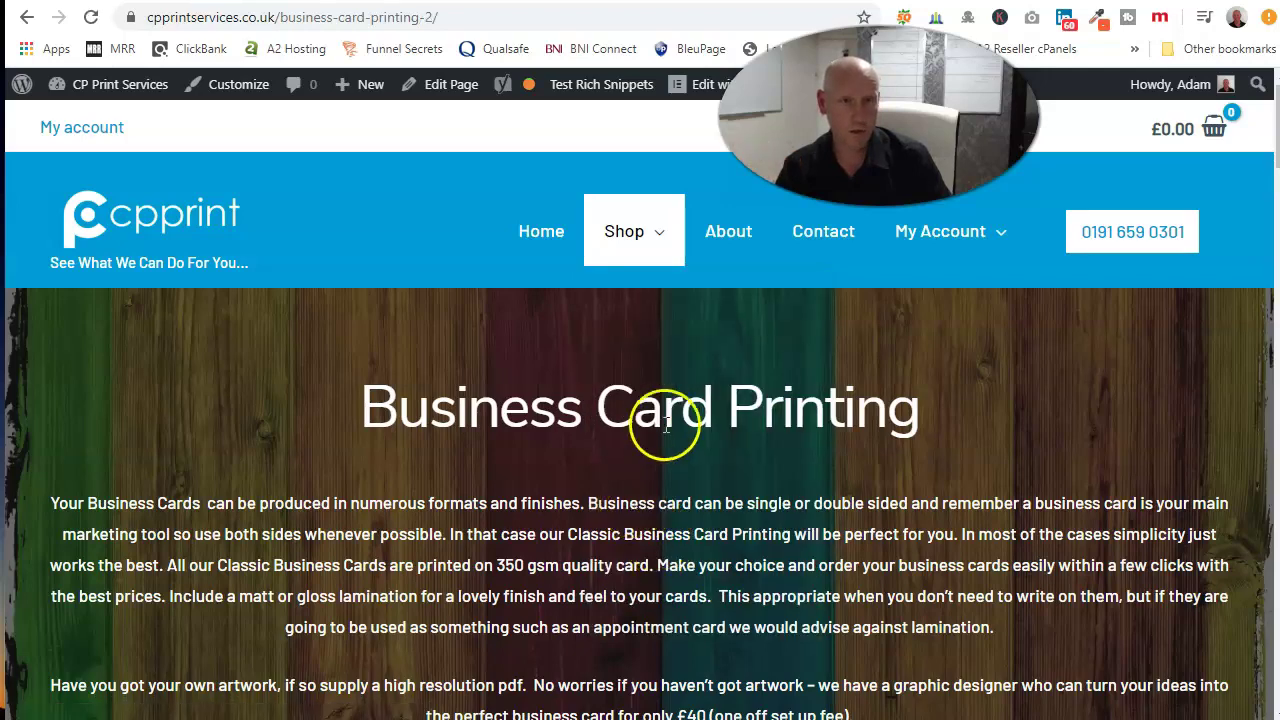
scroll(655, 423, down, 1)
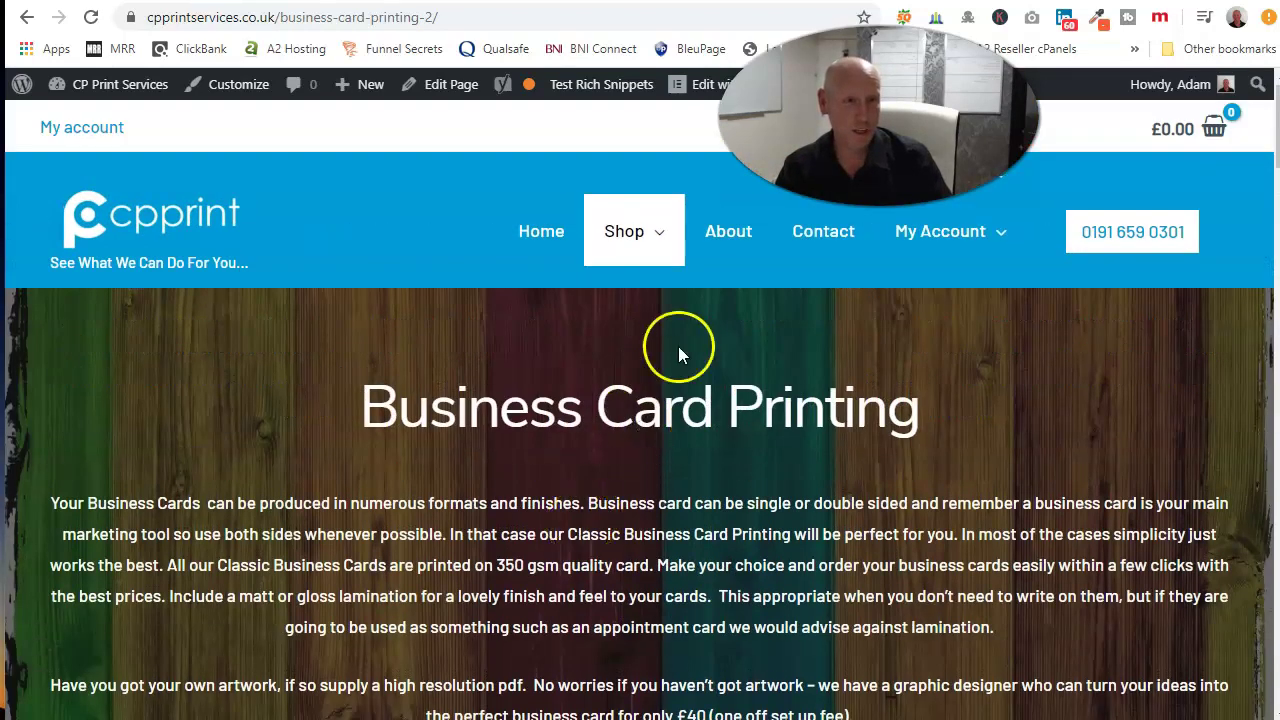
mouse_move(660, 236)
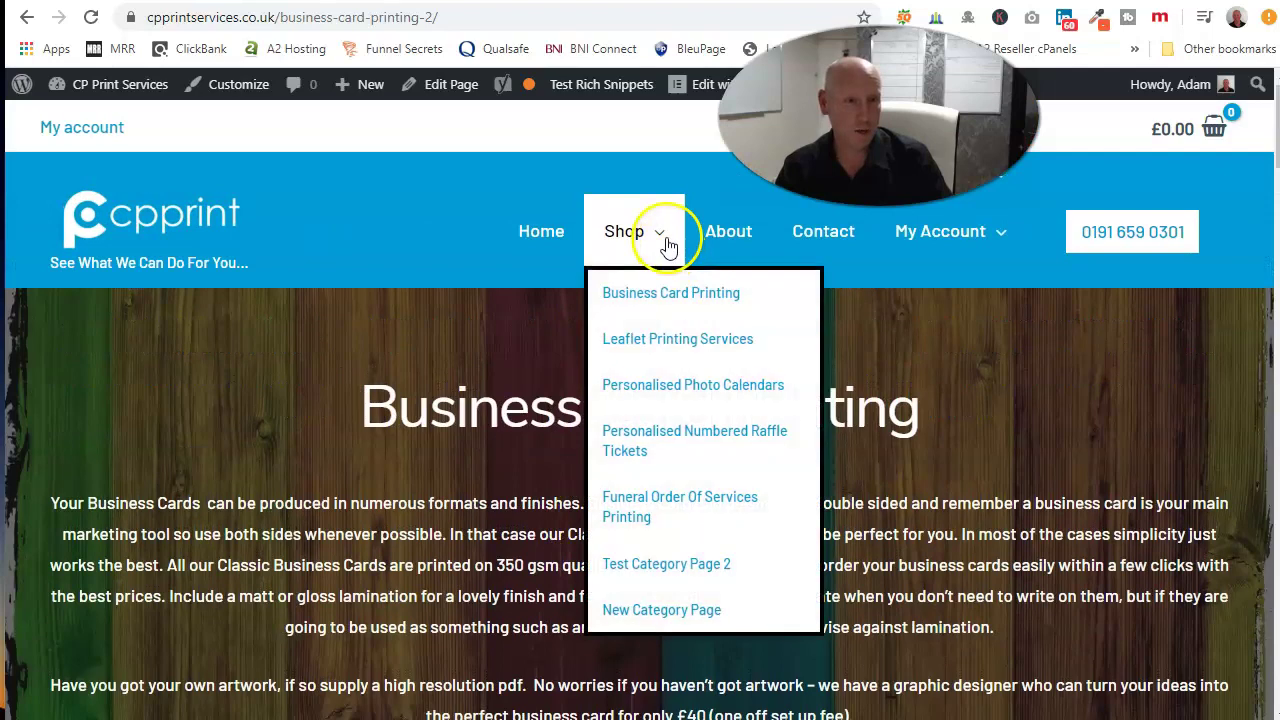
Open New Category Page from the Shop submenu, review the live page down to its footer, and return to the WordPress menu editor.
click(660, 609)
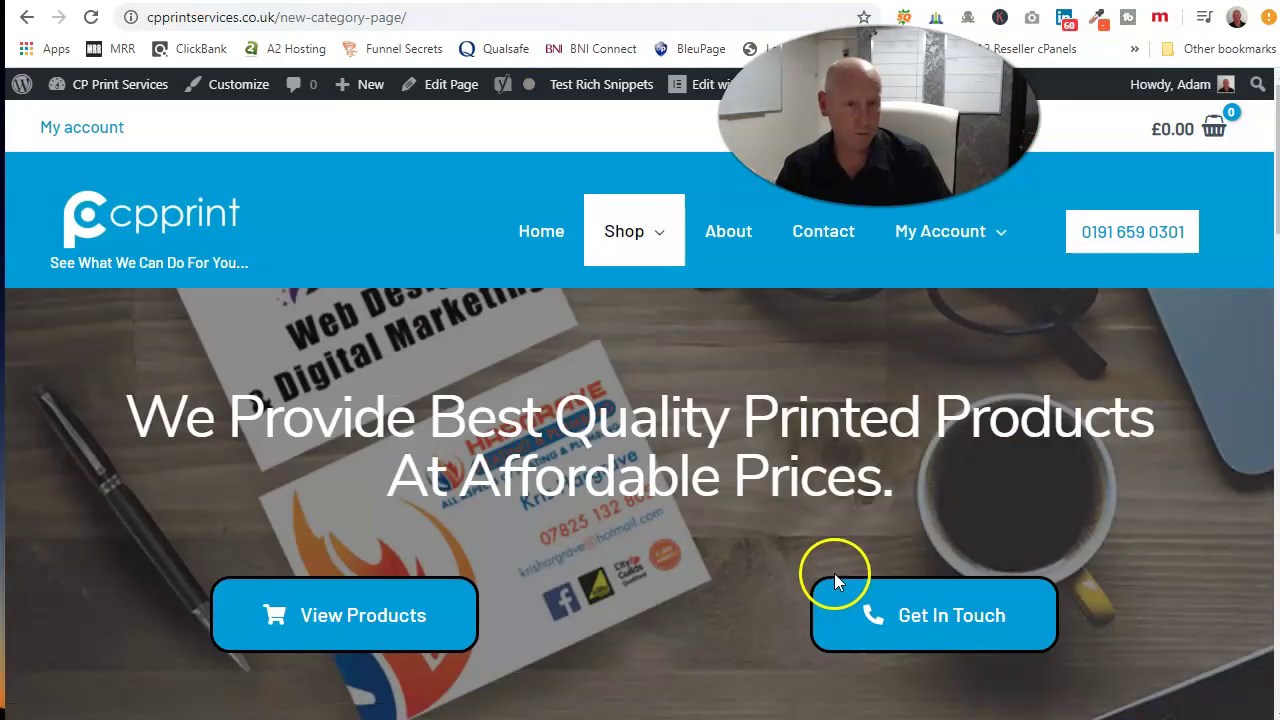
scroll(700, 430, down, 6)
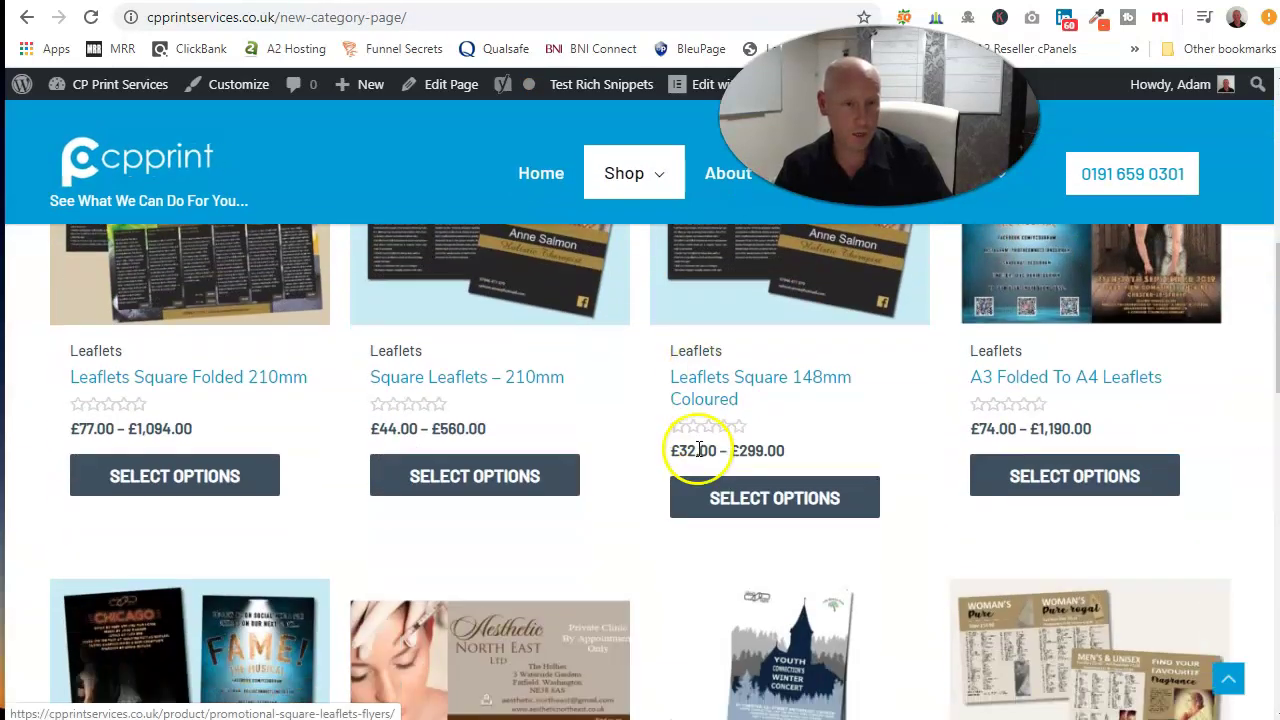
scroll(929, 403, down, 6)
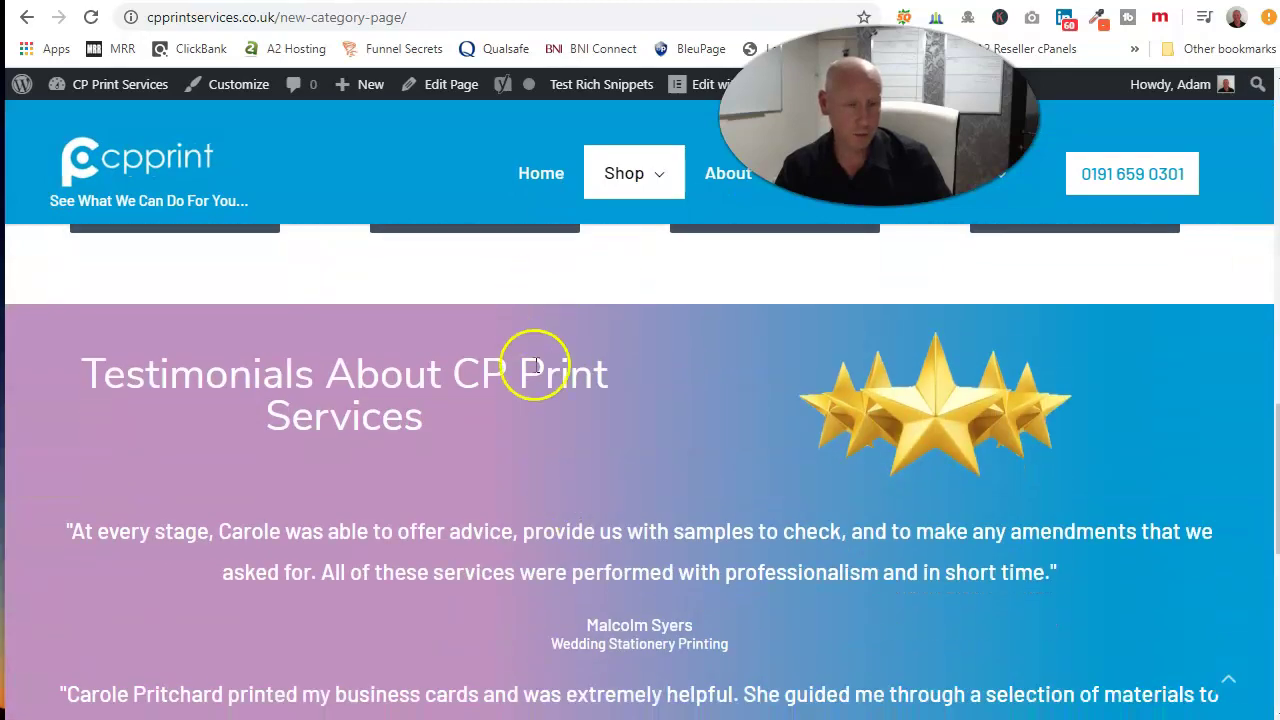
scroll(606, 475, down, 7)
scroll(628, 477, up, 2)
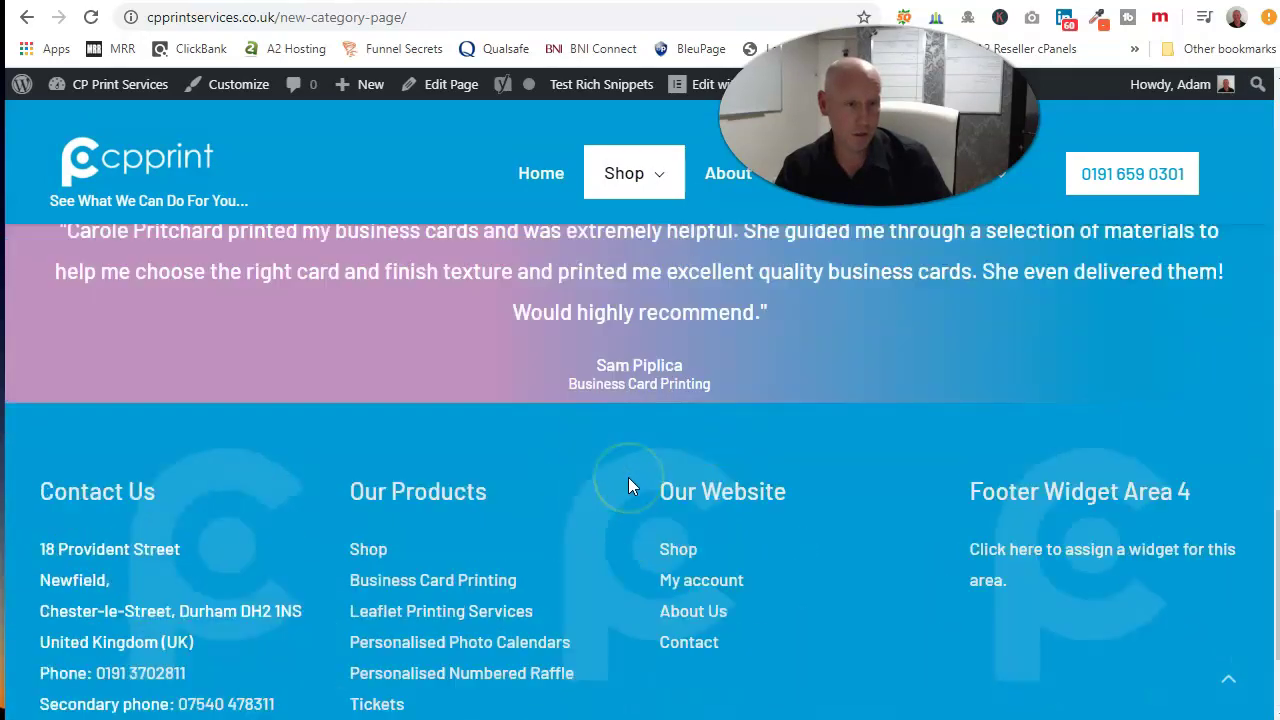
scroll(628, 477, up, 15)
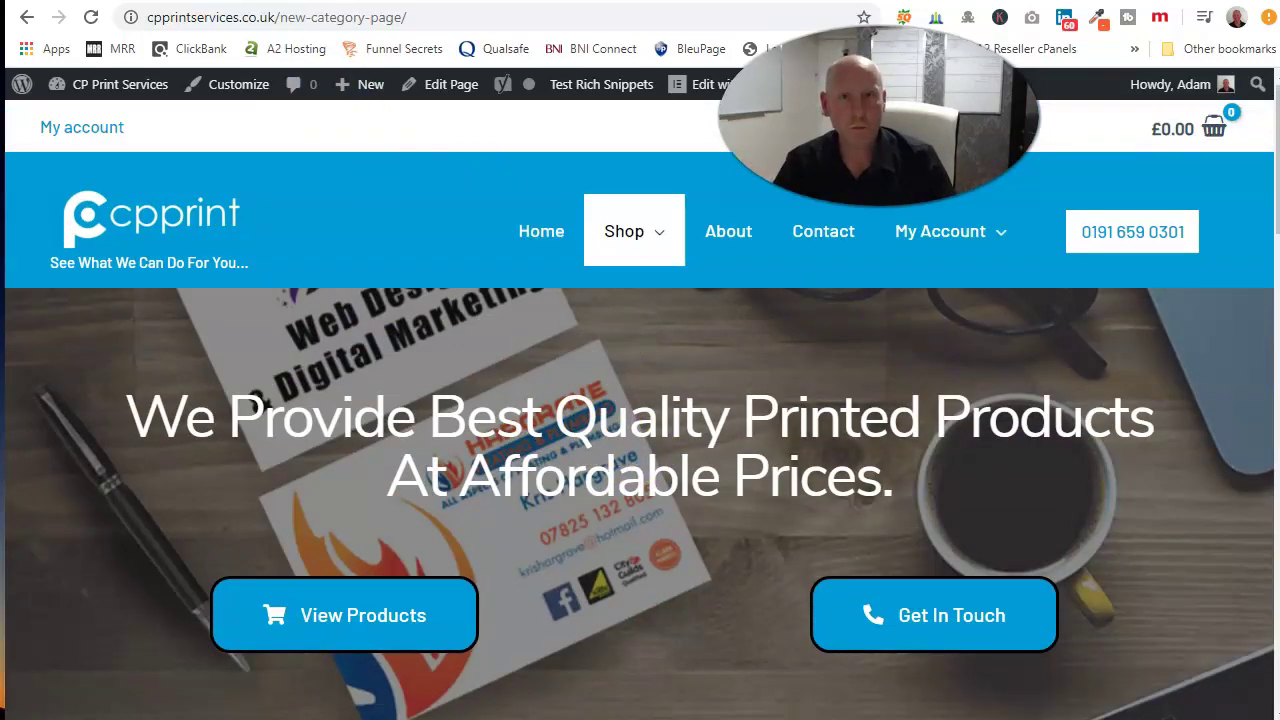
click(545, 2)
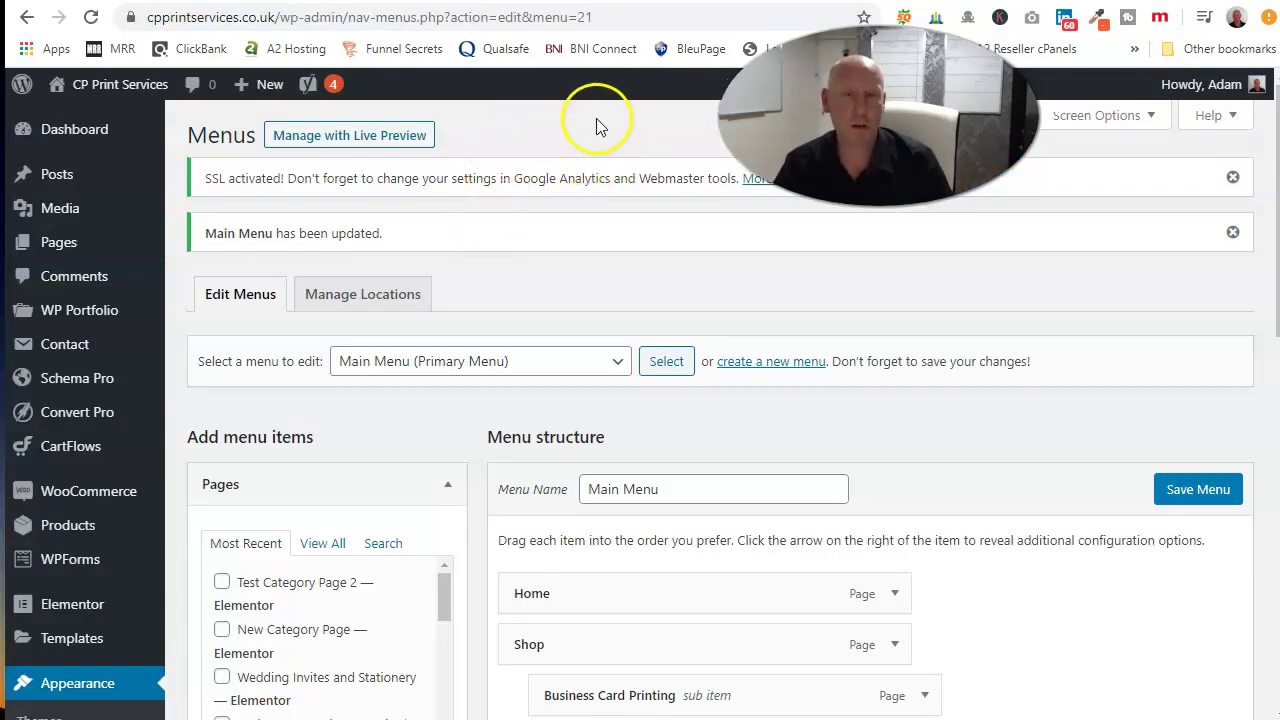